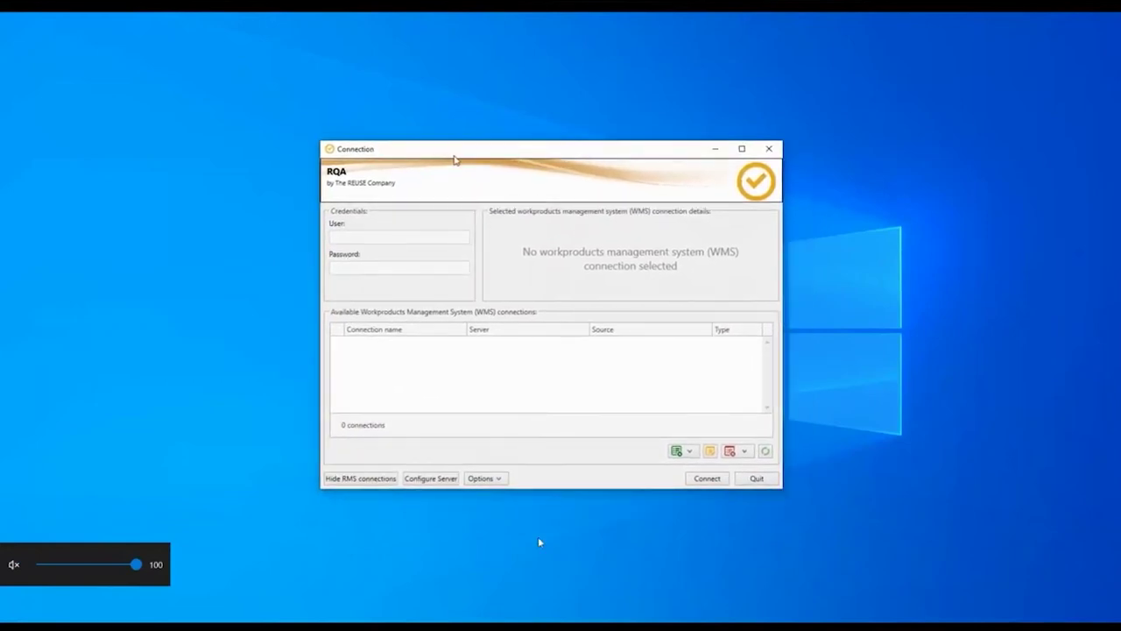
Step: Skip ahead in the demo recording and pause it to examine the Microsoft Excel connection option and the blank Excel Connection form
mouse_move(139, 580)
left_click(50, 570)
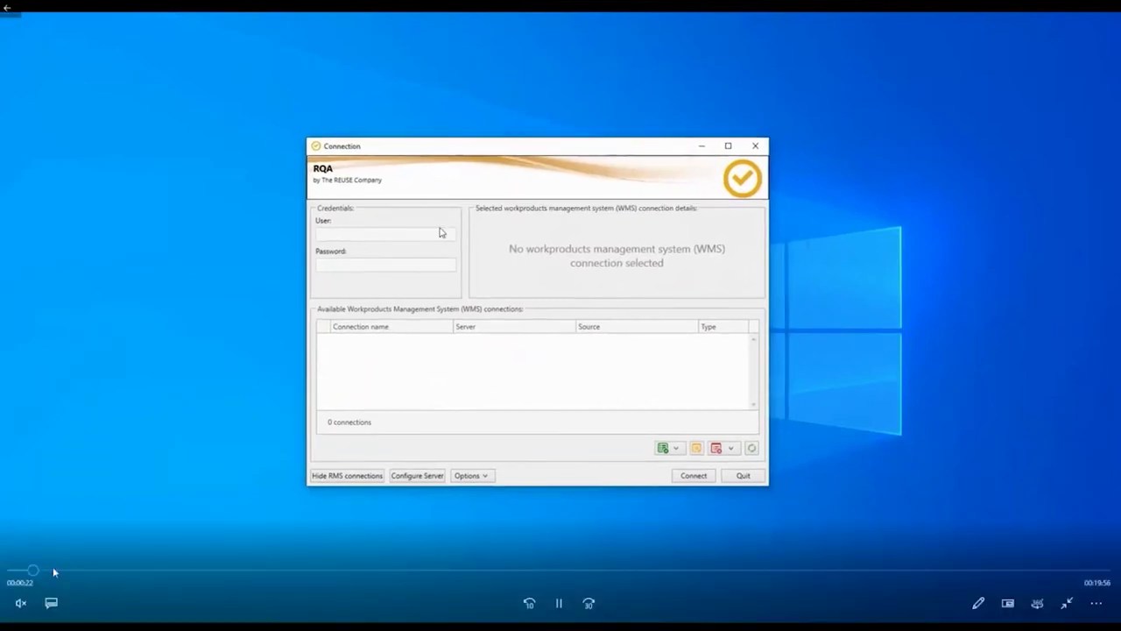
left_click(559, 602)
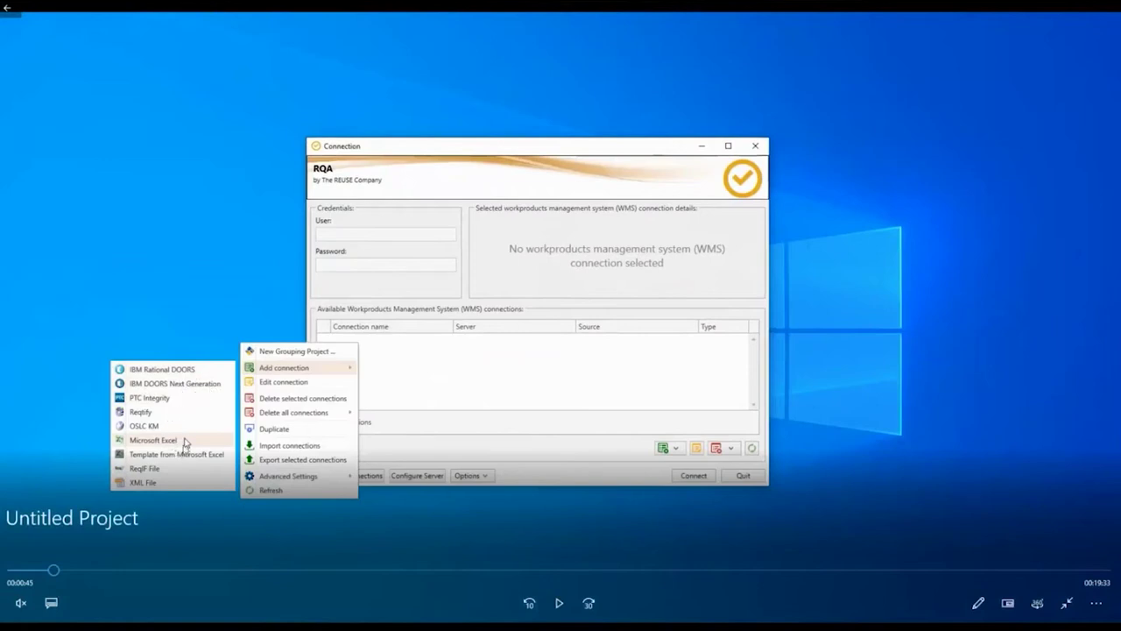
left_click(559, 602)
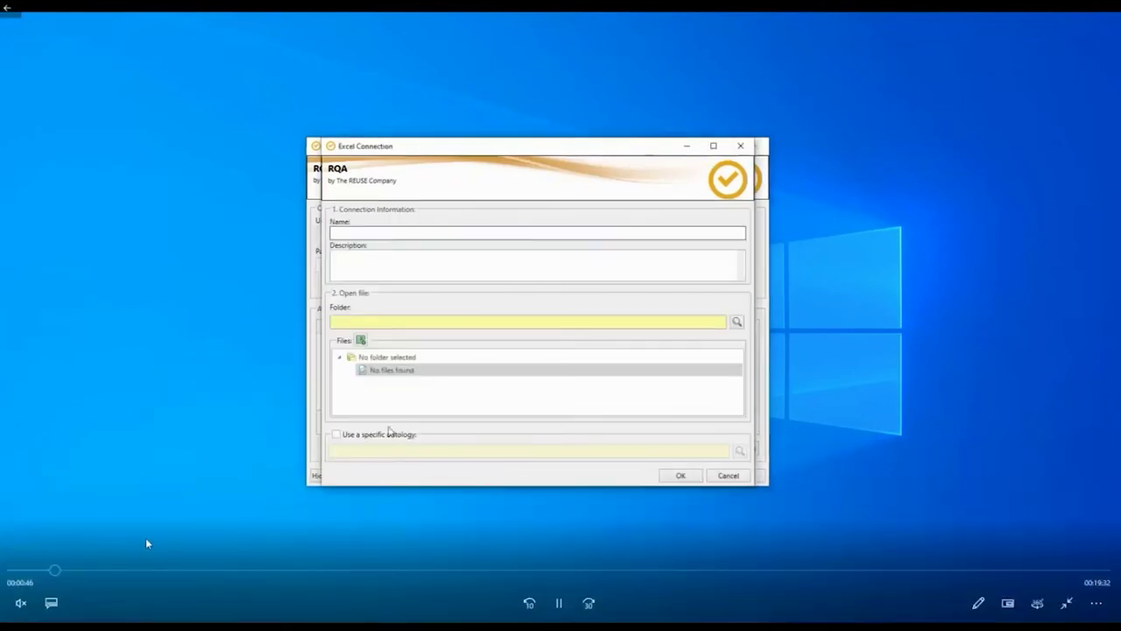
left_click(559, 602)
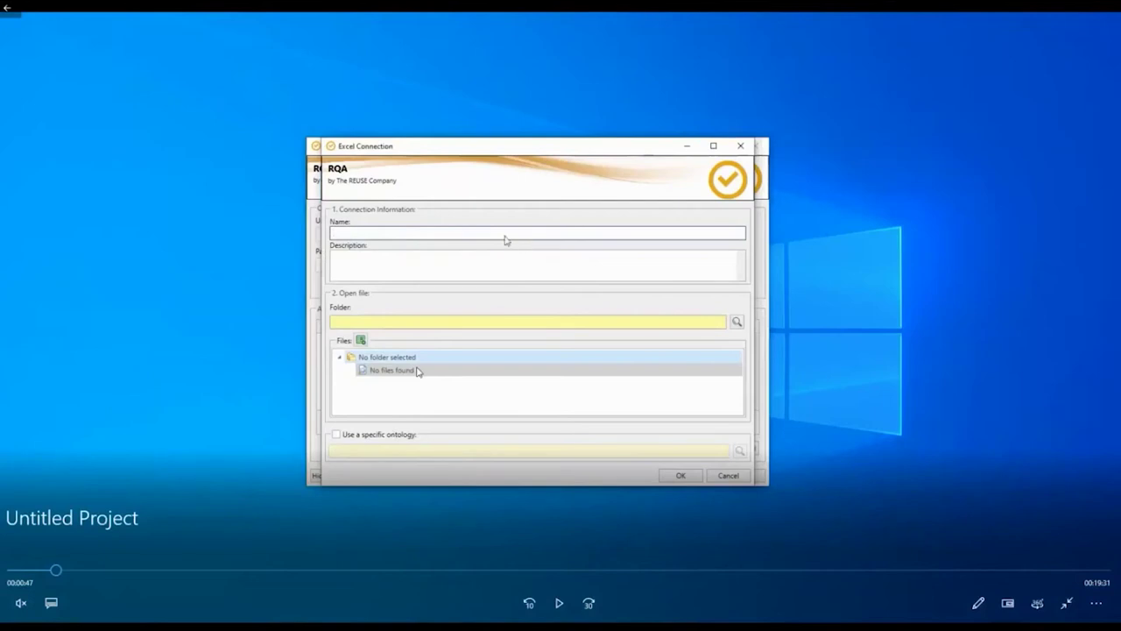
left_click(559, 603)
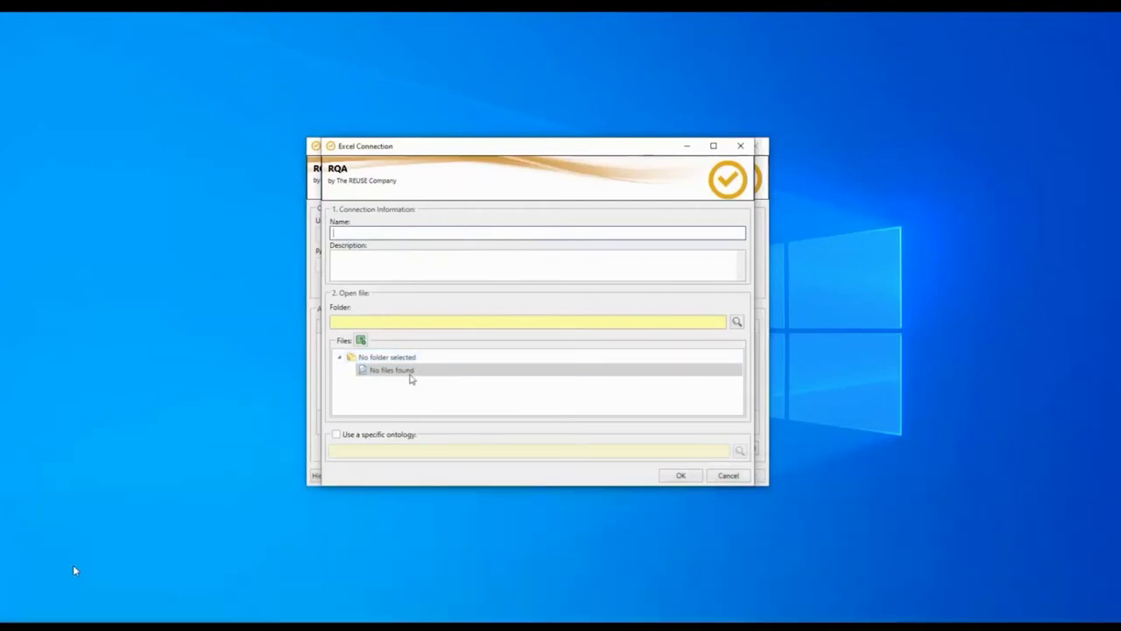
Step: Skip ahead in the recording to examine the Demo Exigences connection with Exigences - Demo.xlsx and its column mapping wizard
left_click(74, 571)
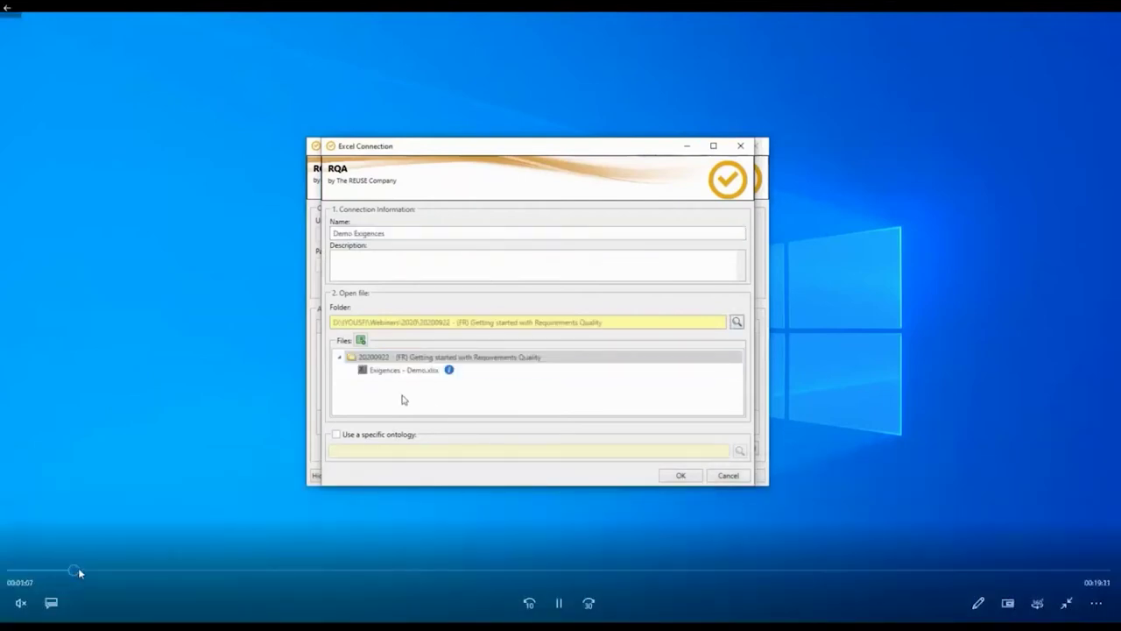
left_click(564, 610)
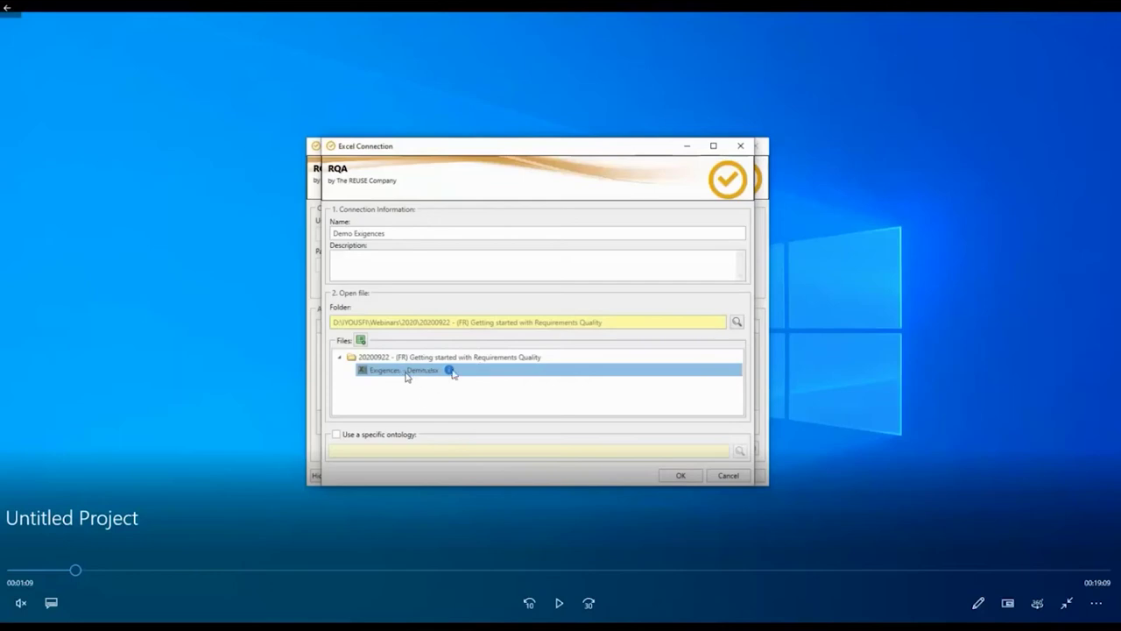
left_click(559, 603)
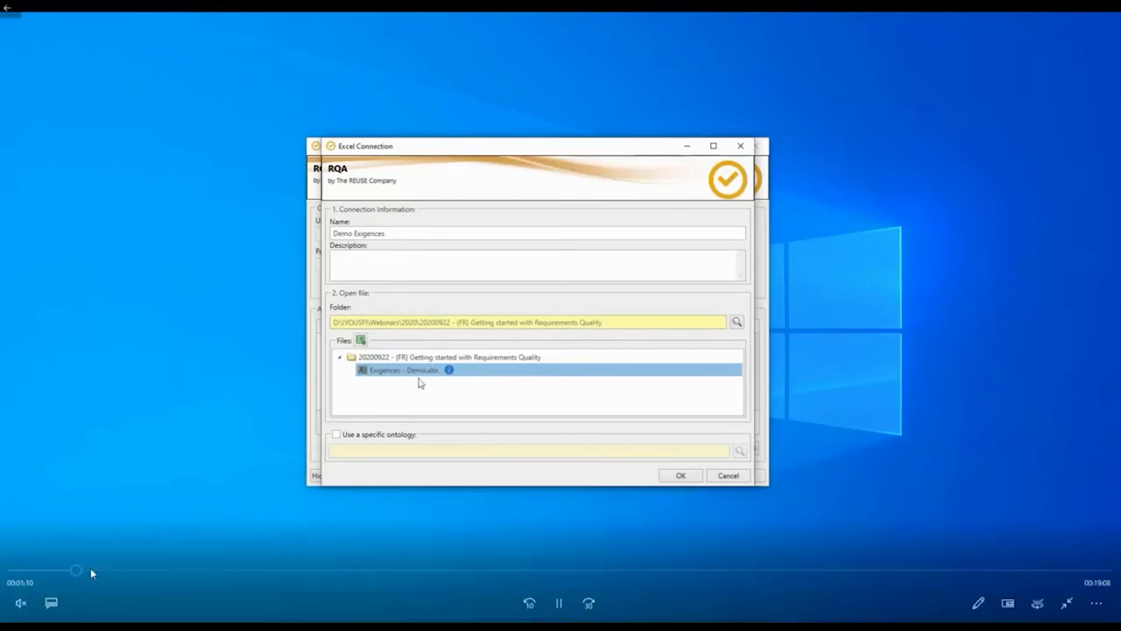
left_click(85, 570)
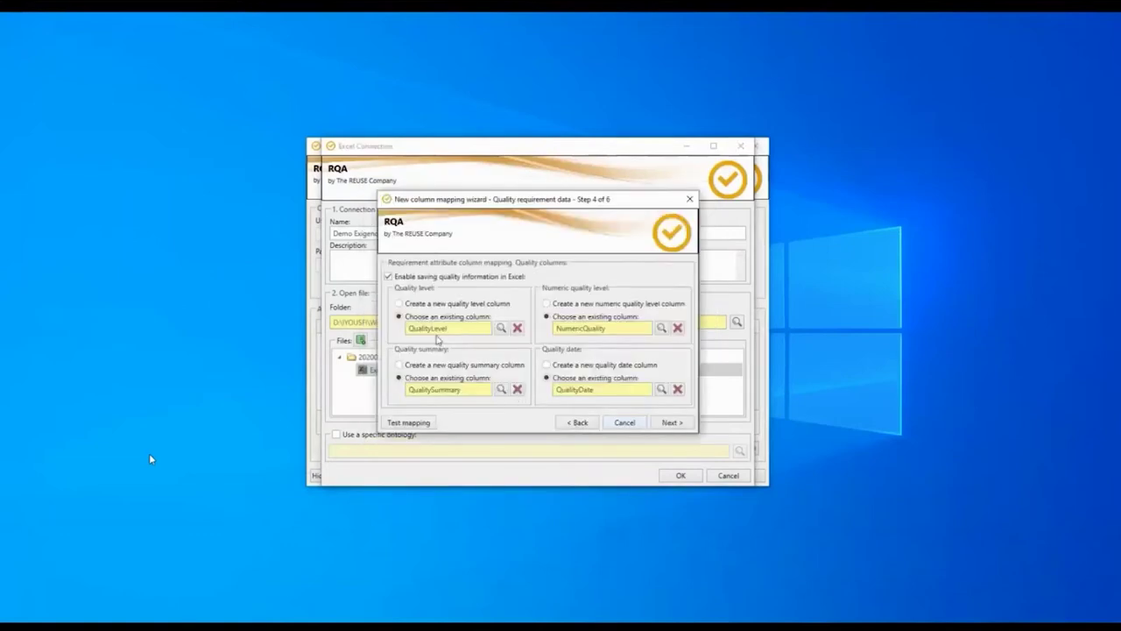
mouse_move(114, 476)
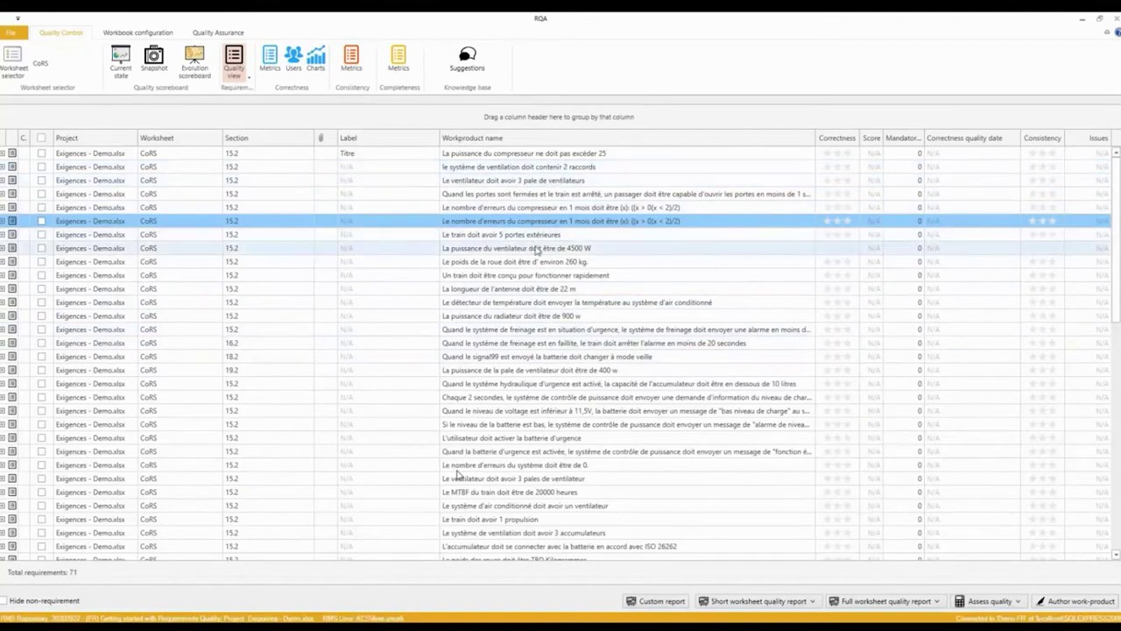
Step: Assess the correctness and consistency of all requirements in the CoRS worksheet
left_click(993, 601)
left_click(972, 601)
left_click(972, 601)
left_click(927, 544)
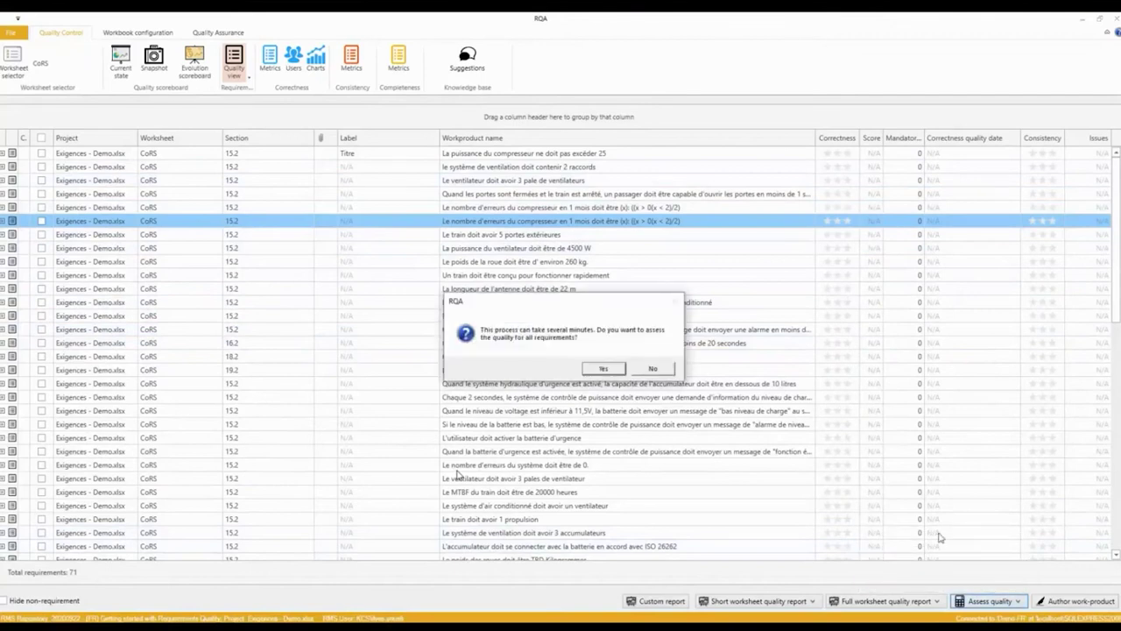
left_click(607, 369)
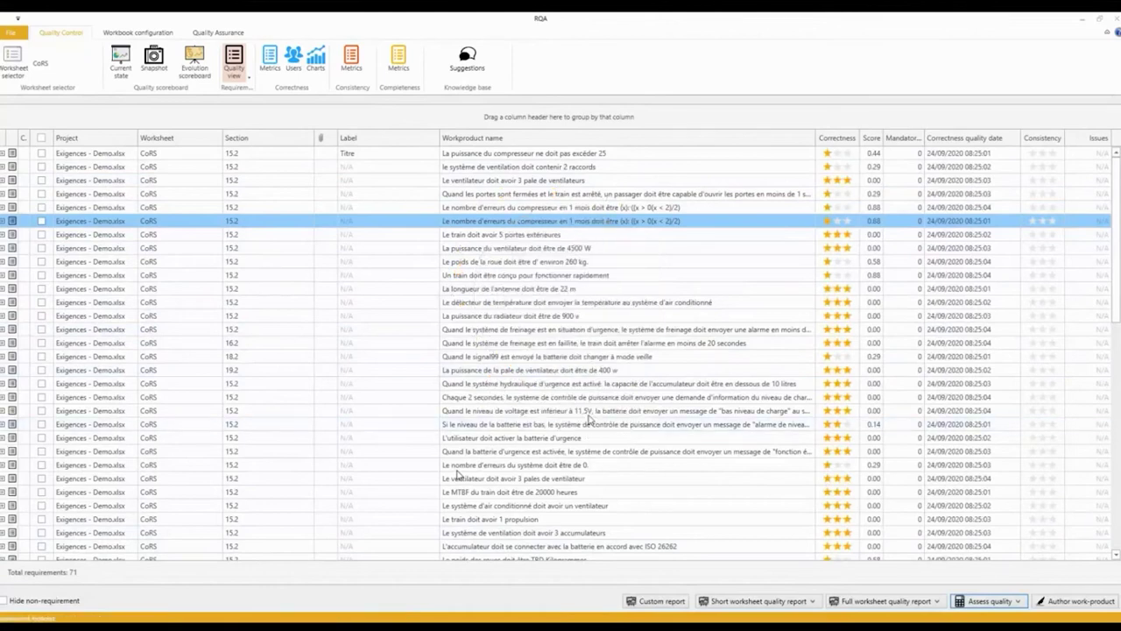
left_click(616, 370)
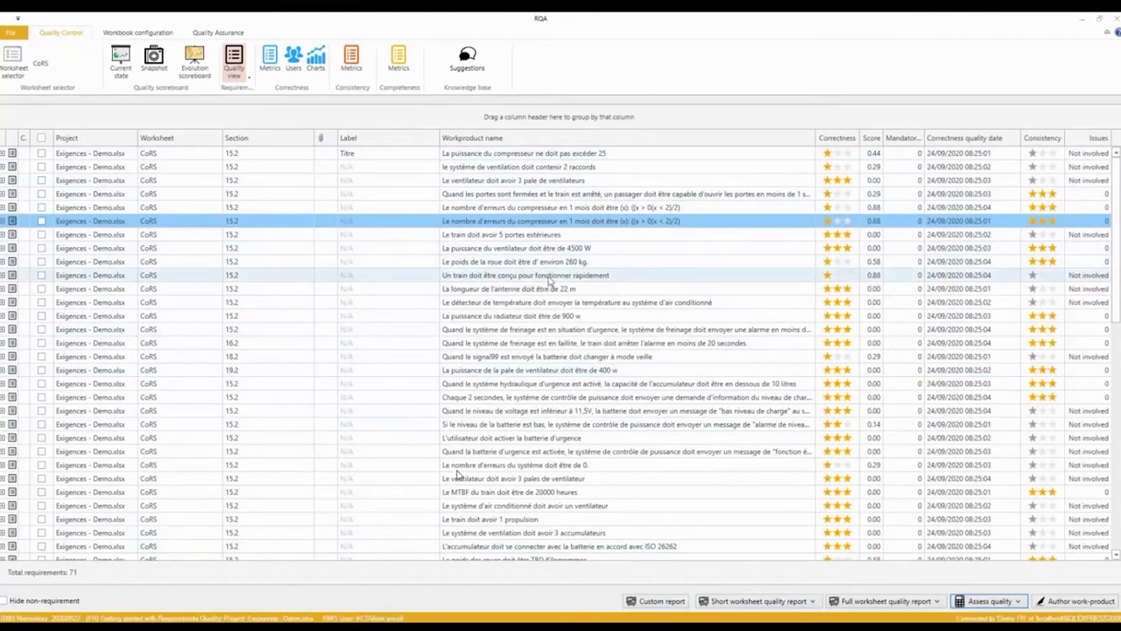
Step: Sort the requirements list by correctness, with the three-star requirements first
left_click(836, 138)
left_click(837, 138)
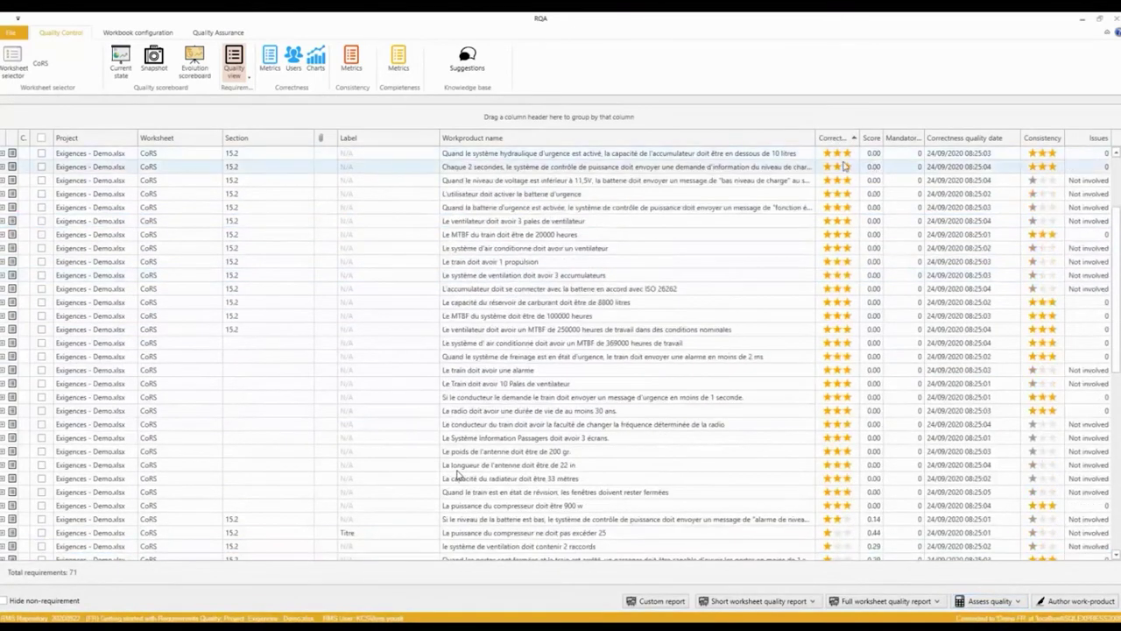
scroll(838, 277, "down", 2)
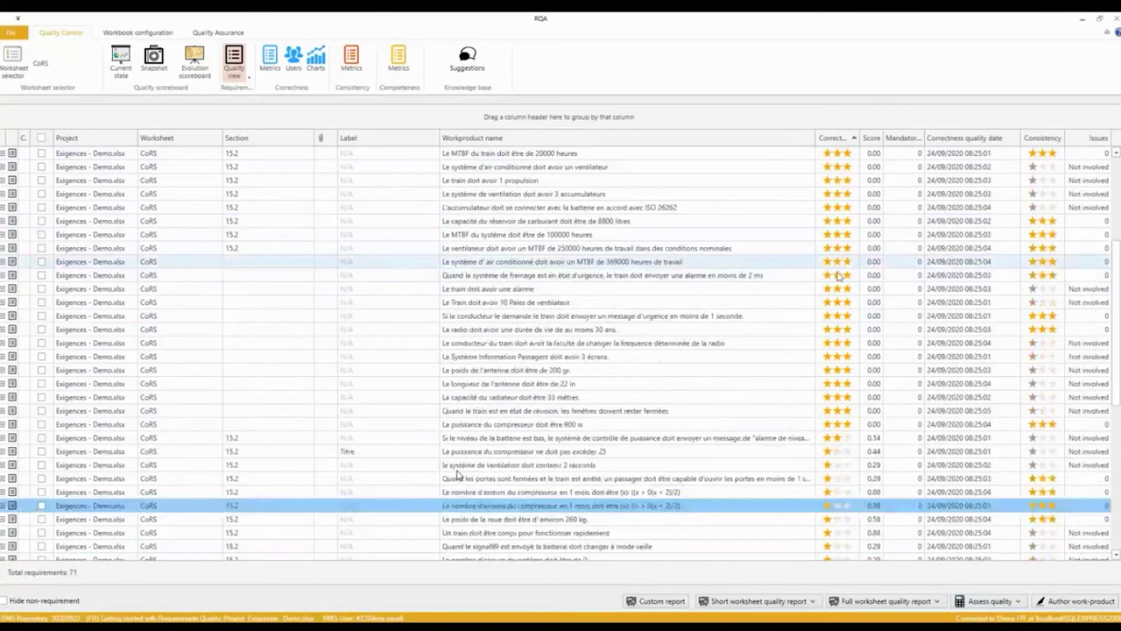
scroll(837, 298, "down", 2)
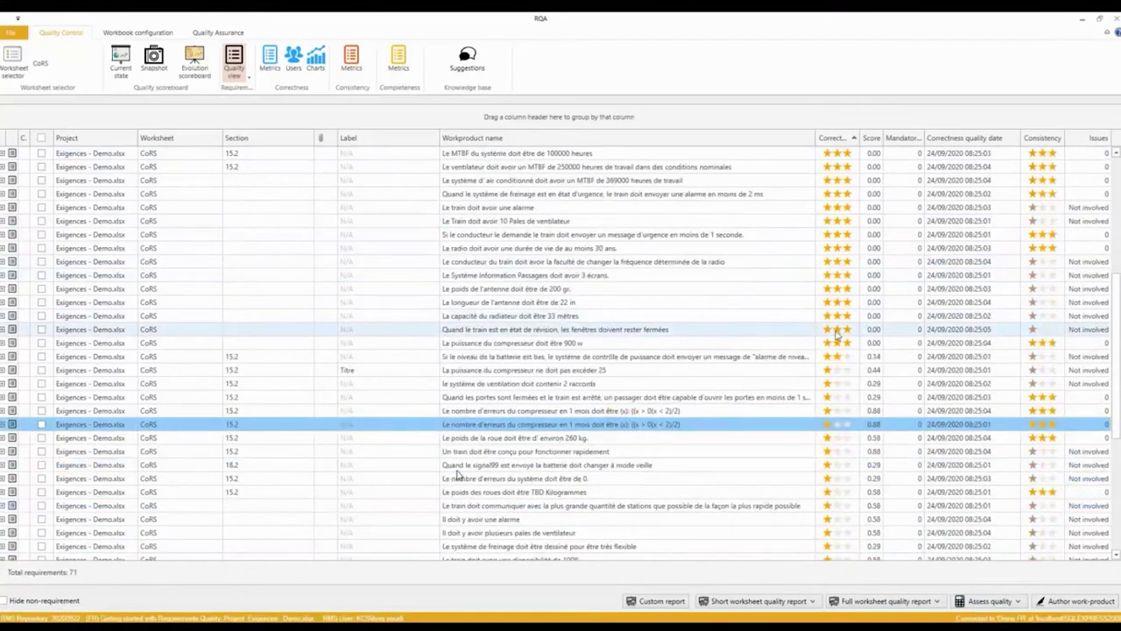
Step: Add the ID column to the requirements list through the column chooser
right_click(205, 147)
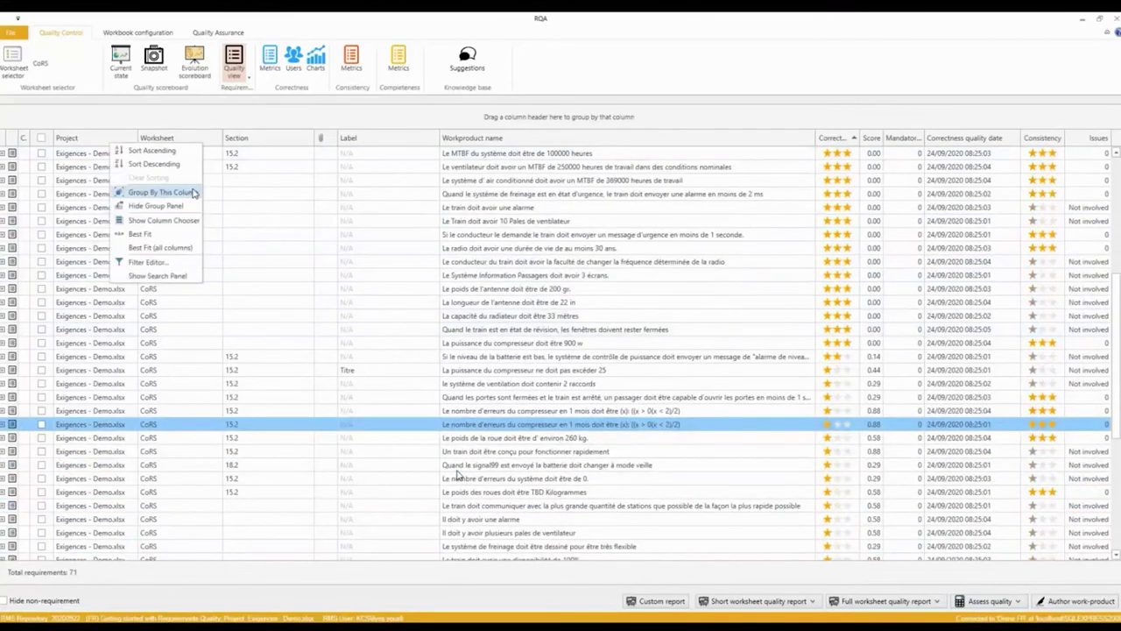
left_click(197, 221)
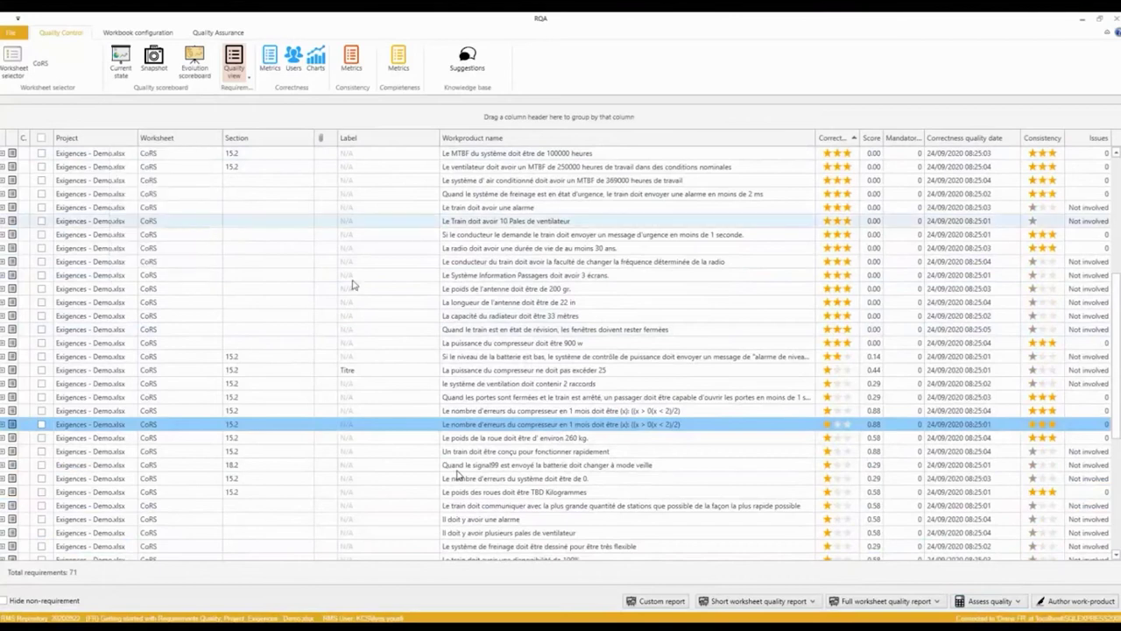
left_click(1005, 540)
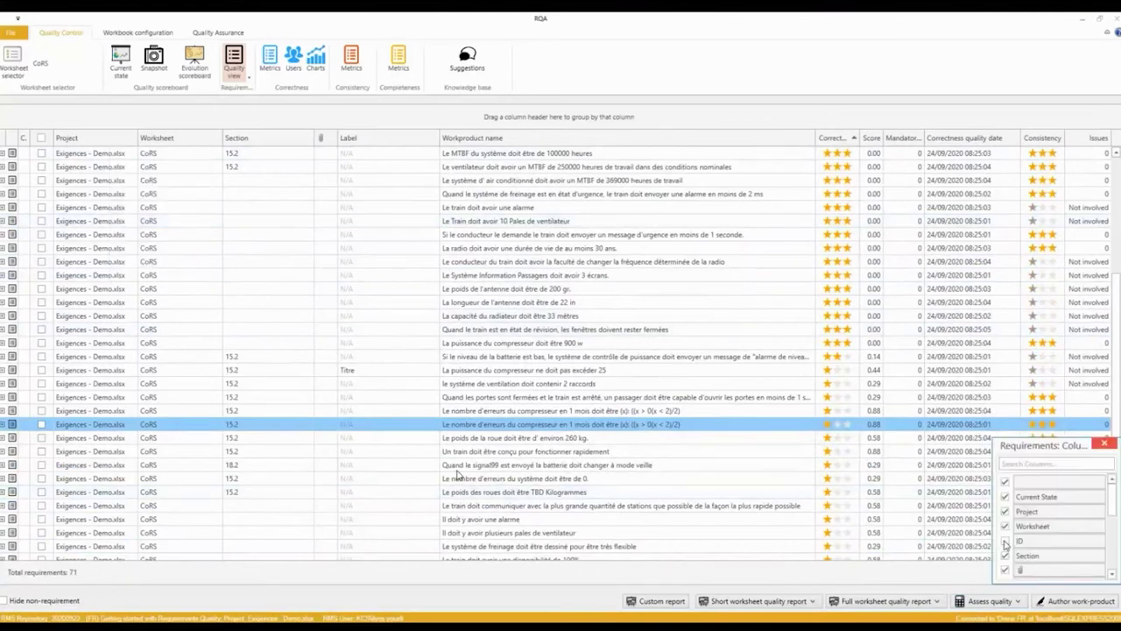
left_click(1104, 444)
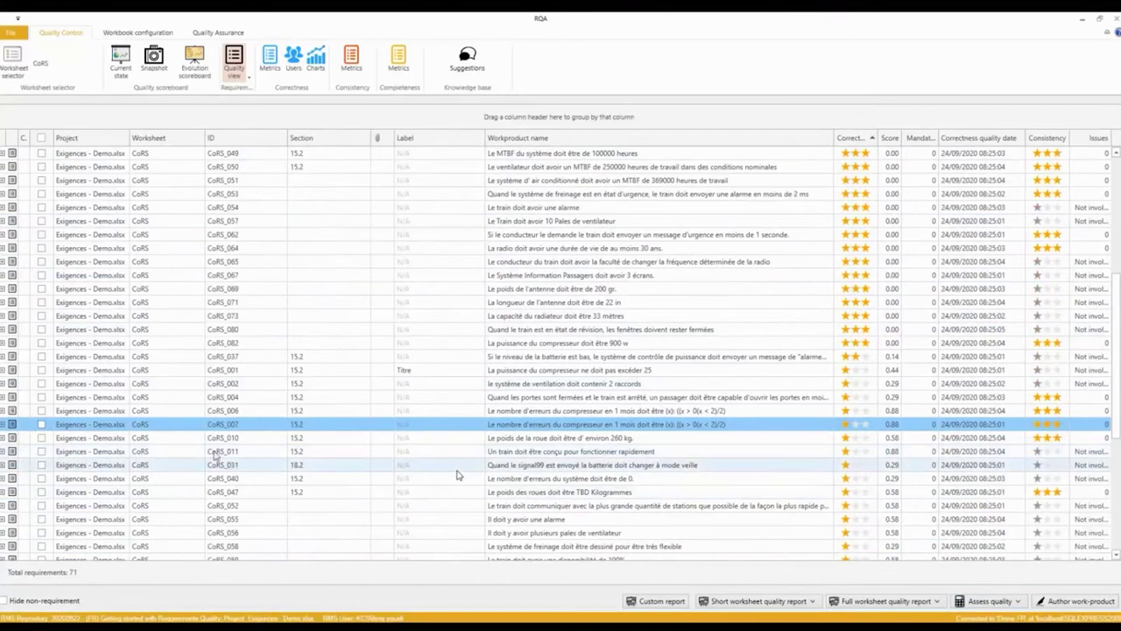
Step: Open requirement CoRS_075 in the editor and examine its pronoun, passive voice and modal verb correctness metrics
scroll(457, 474, "down", 4)
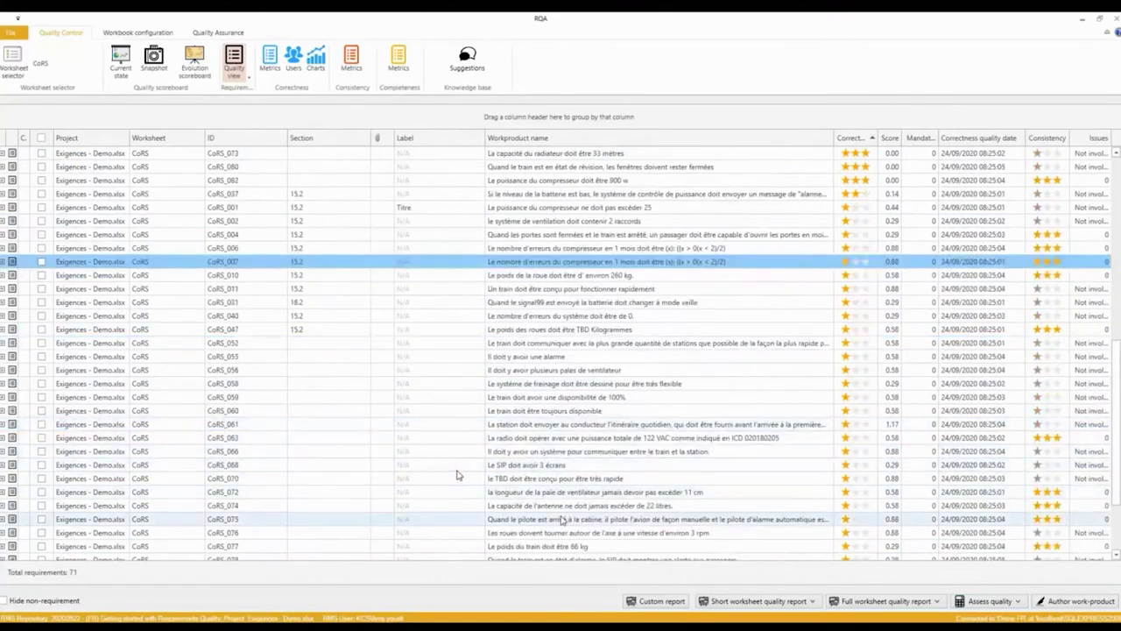
left_click(594, 520)
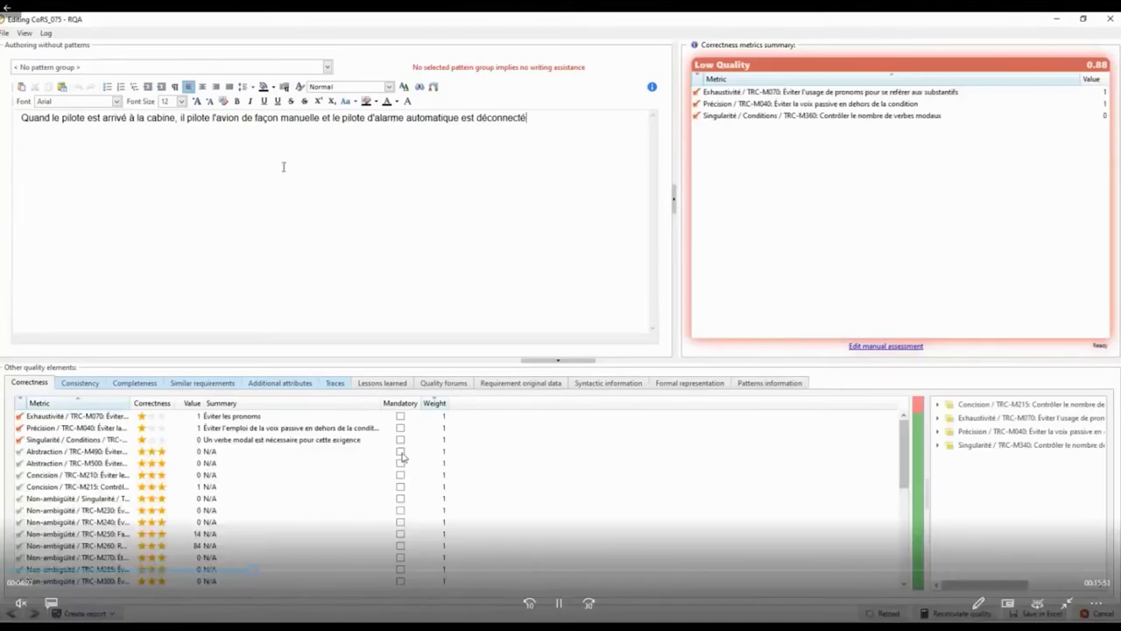
left_click(559, 603)
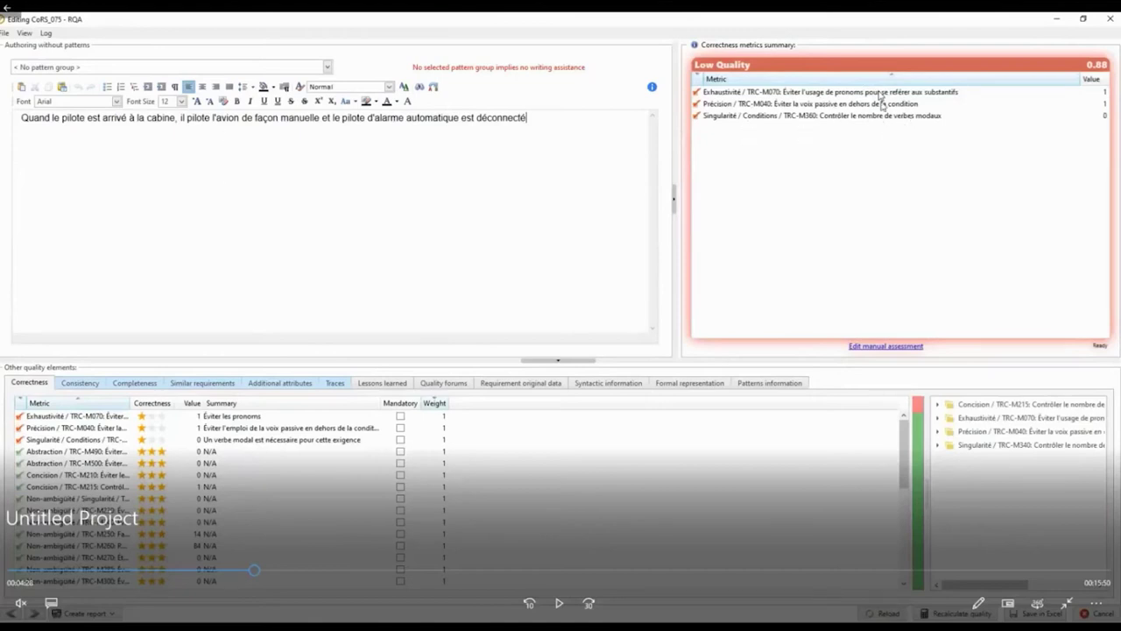
left_click(559, 602)
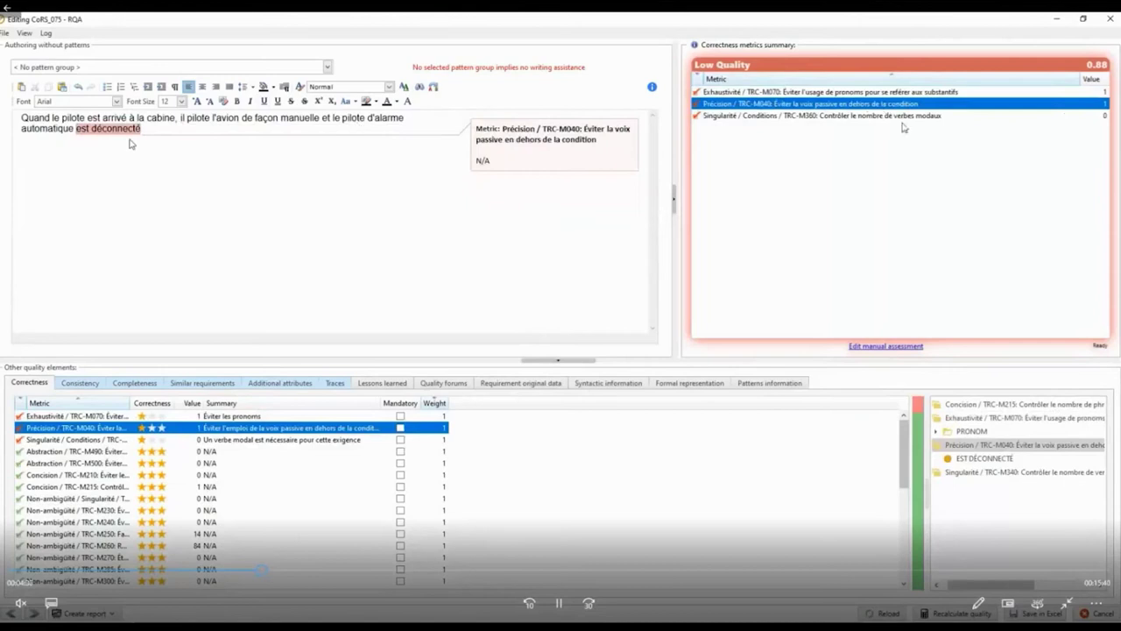
left_click(561, 603)
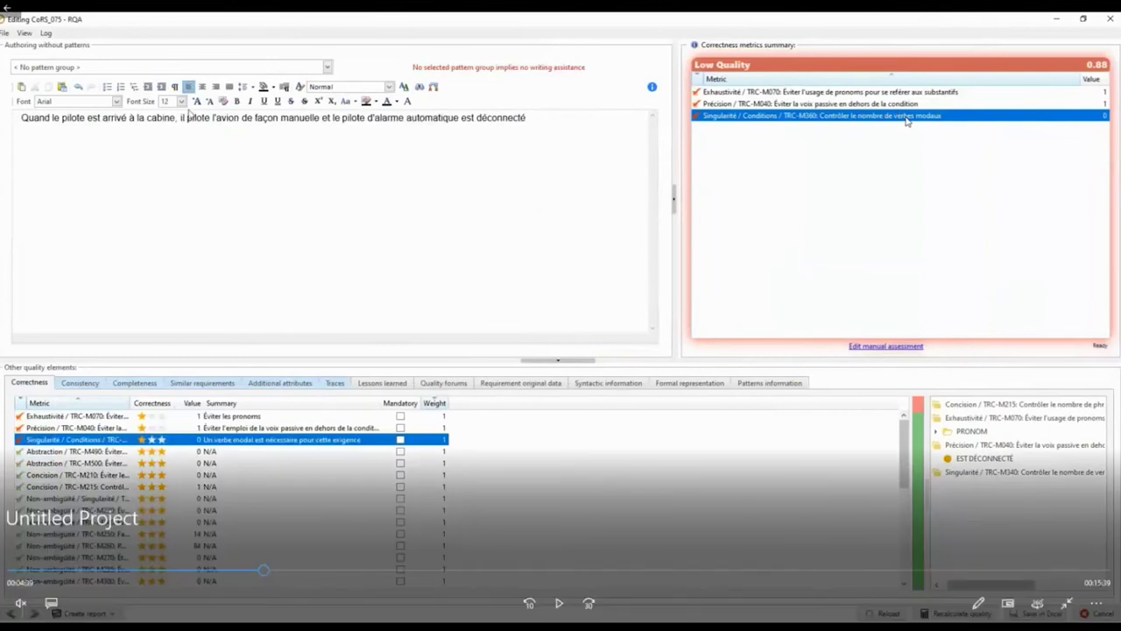
left_click(559, 602)
Step: Examine the CoRS worksheet properties, pausing the recording at the assessment options and the condition that identifies requirements
mouse_move(745, 271)
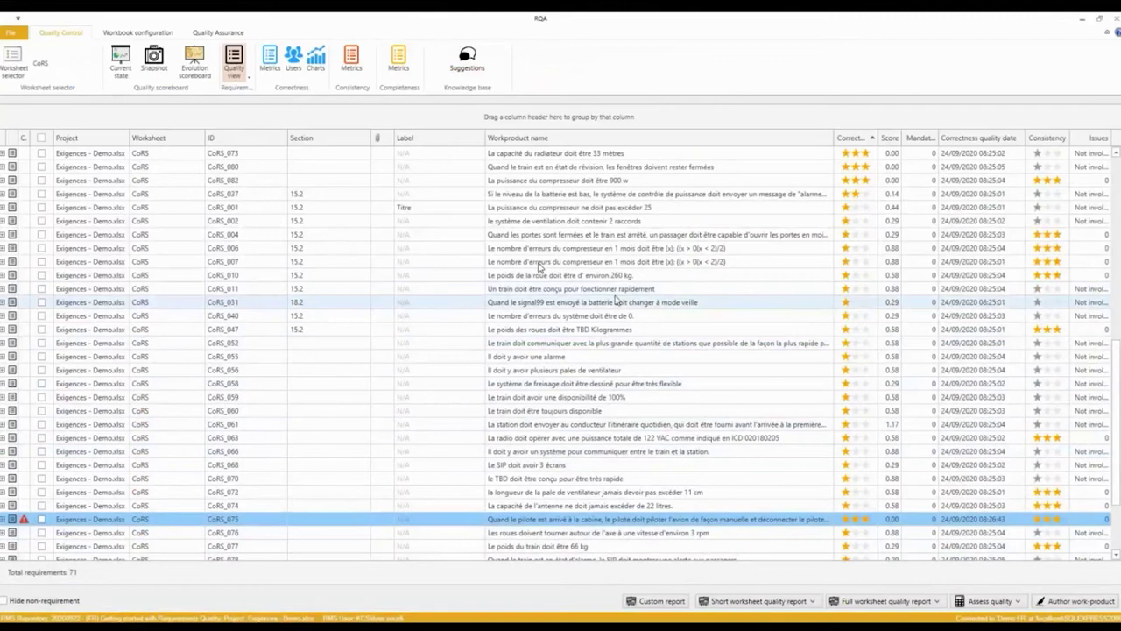
mouse_move(488, 372)
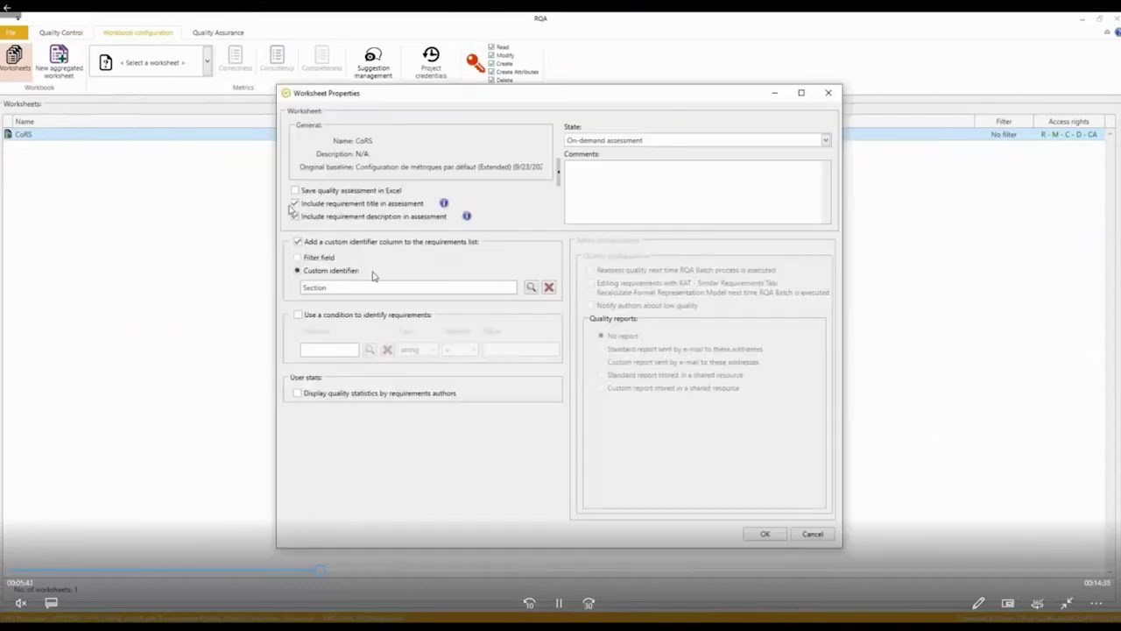
left_click(558, 603)
left_click(528, 462)
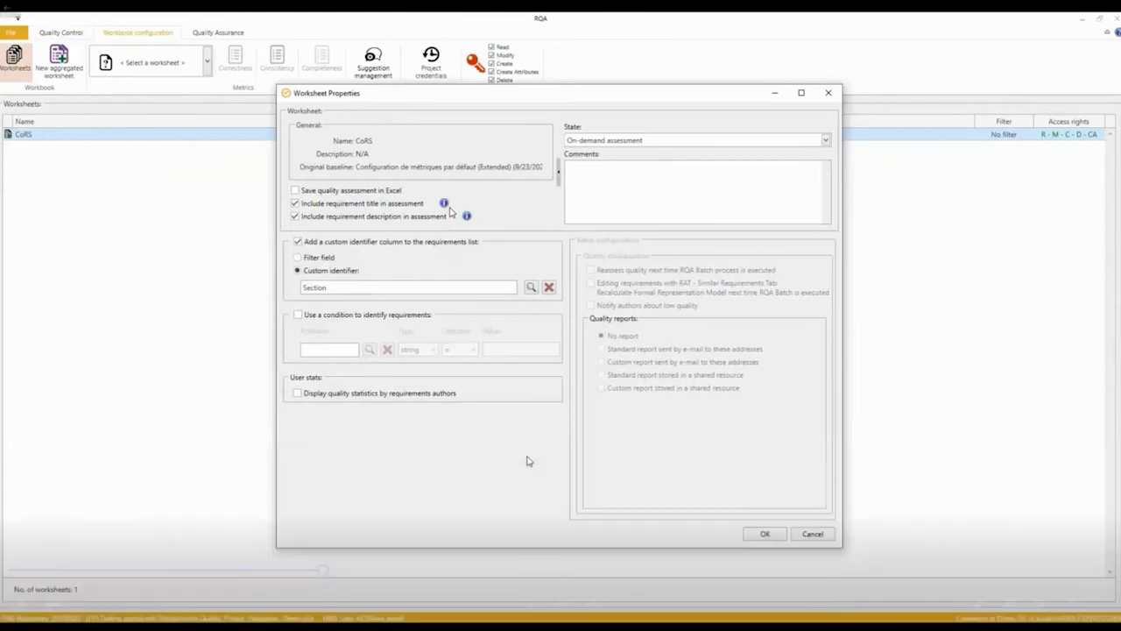
mouse_move(554, 453)
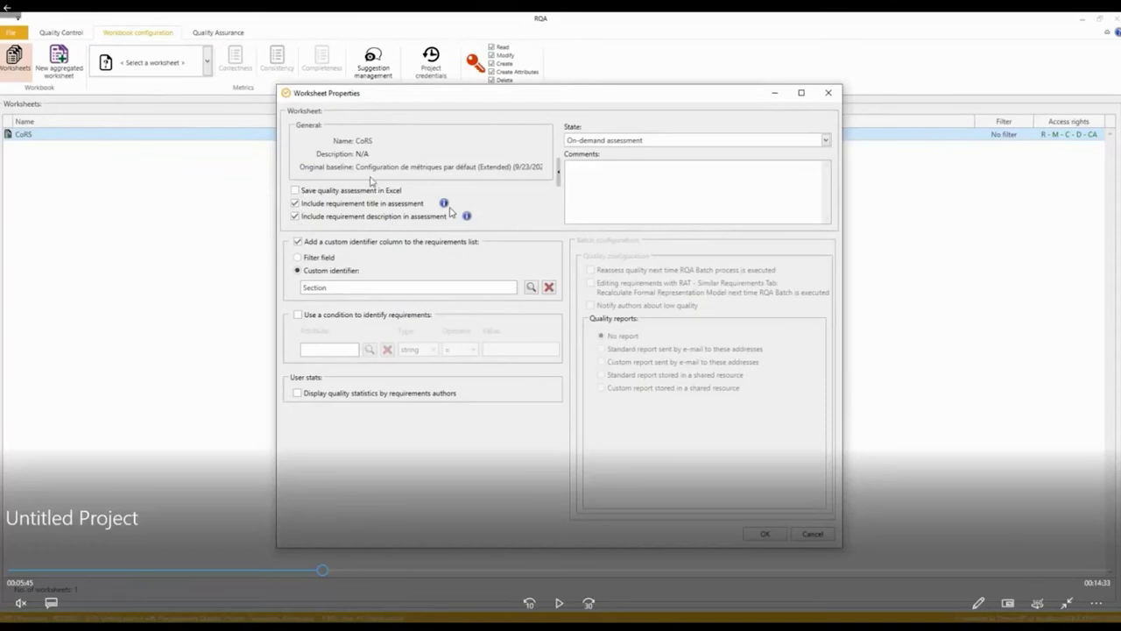
left_click(558, 601)
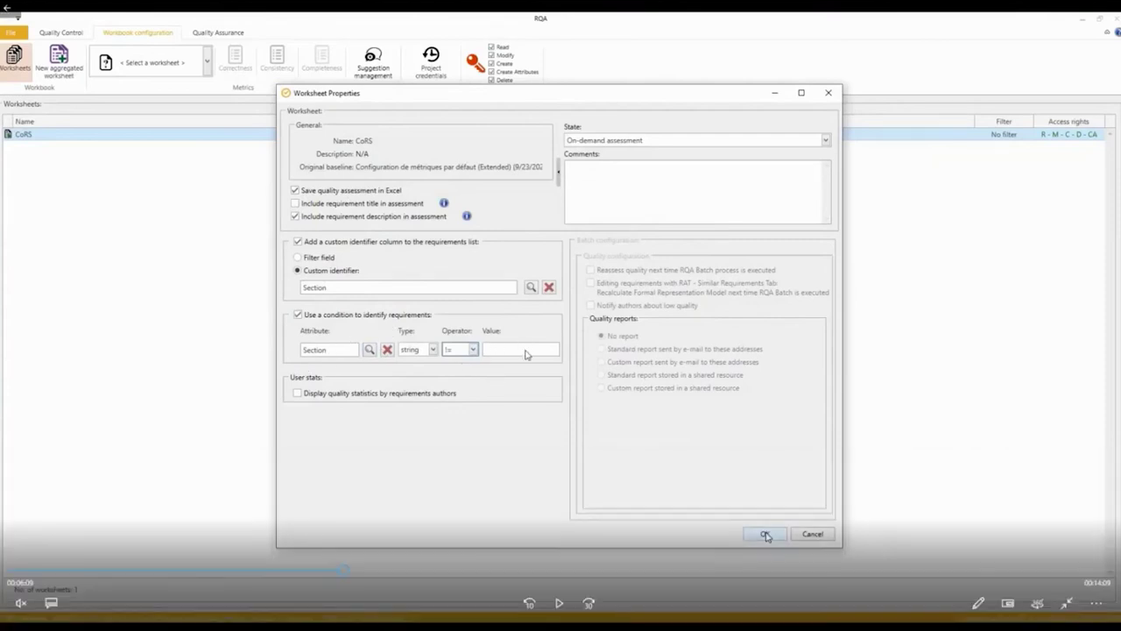
left_click(559, 602)
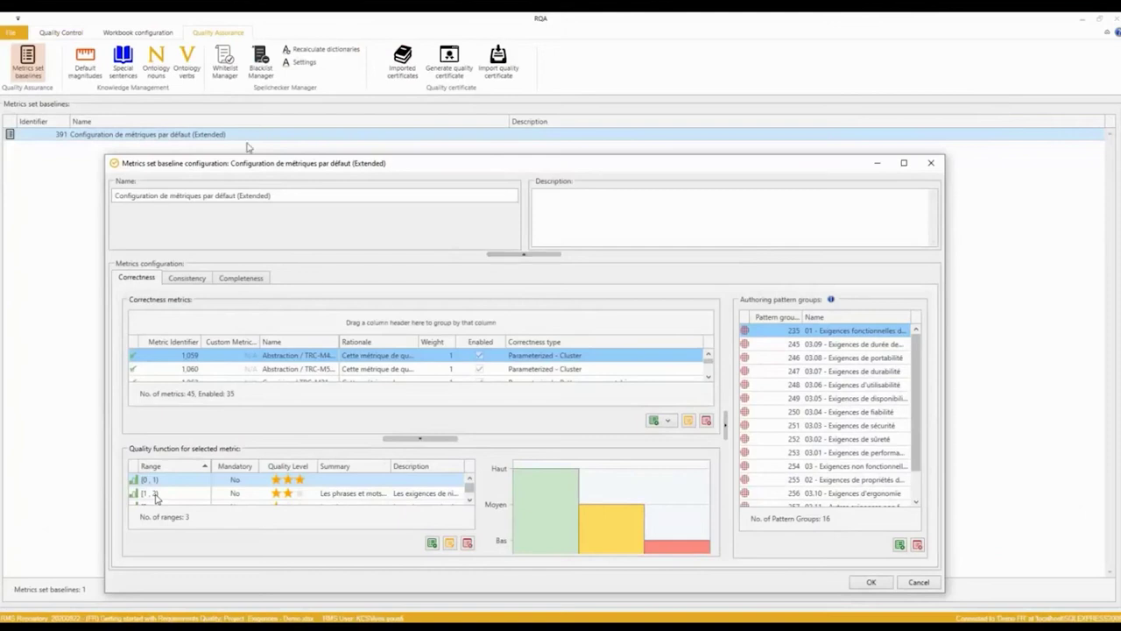
Step: Maximize the metrics set baseline configuration window and filter the correctness metrics to show only the enabled ones
left_click_drag(299, 168, 257, 108)
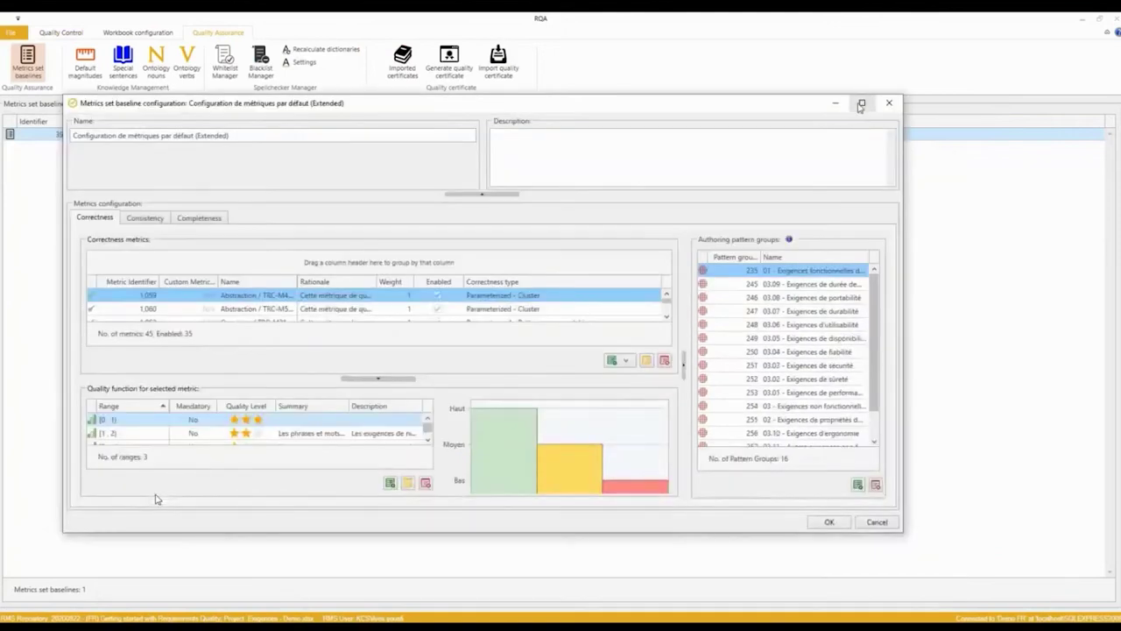
left_click(861, 105)
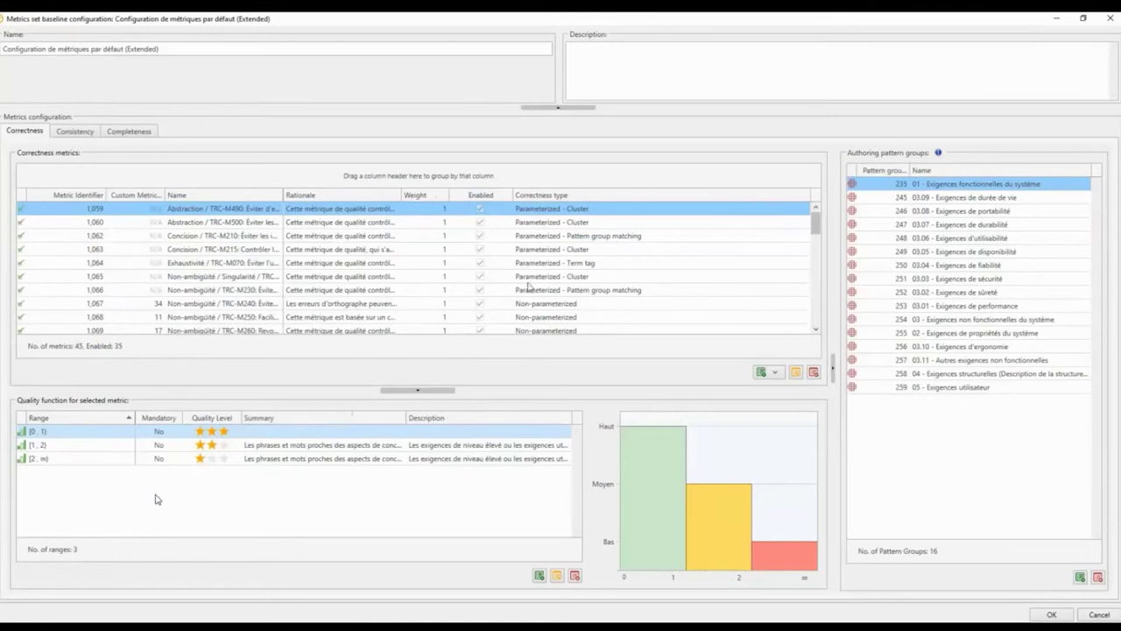
left_click(493, 194)
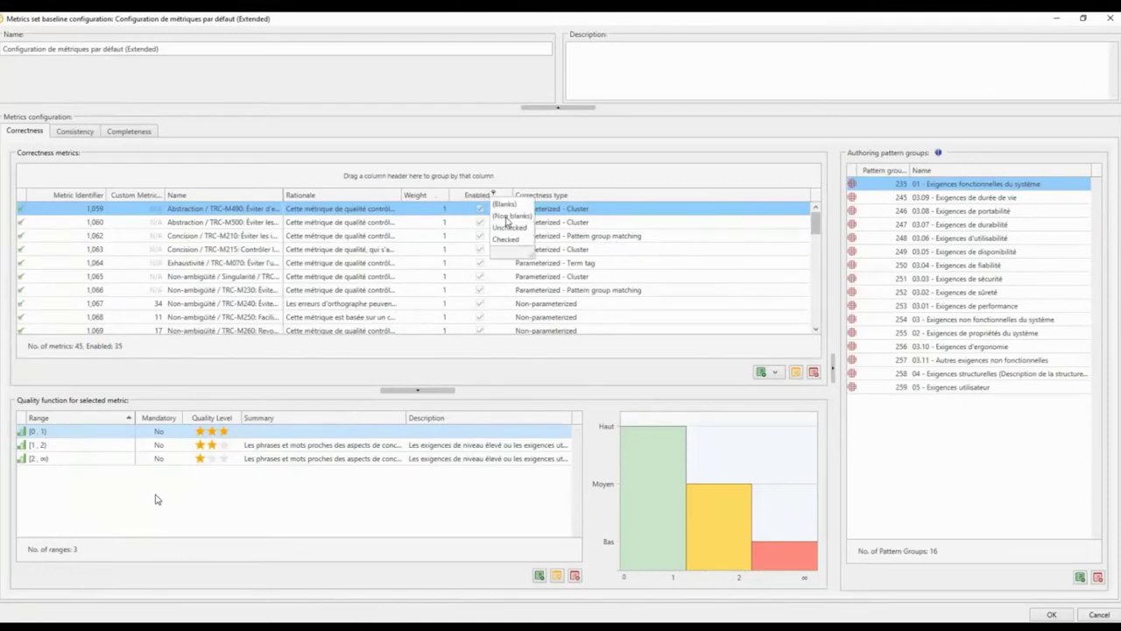
left_click(517, 240)
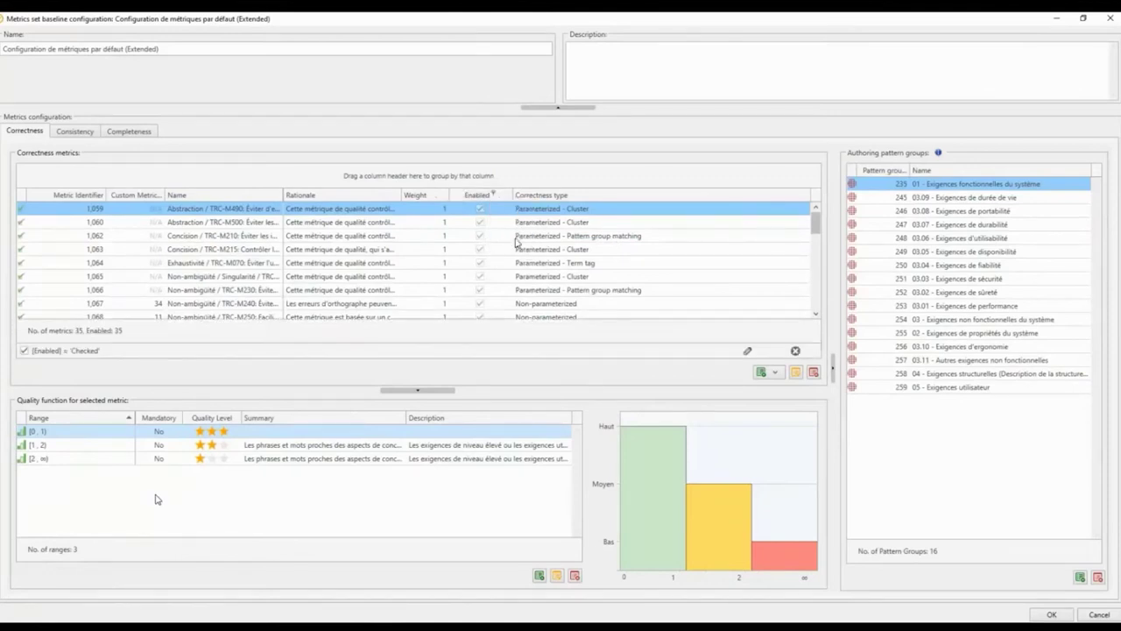
Step: Fit the width of the Name column in the correctness metrics list to the full metric names
left_click(411, 239)
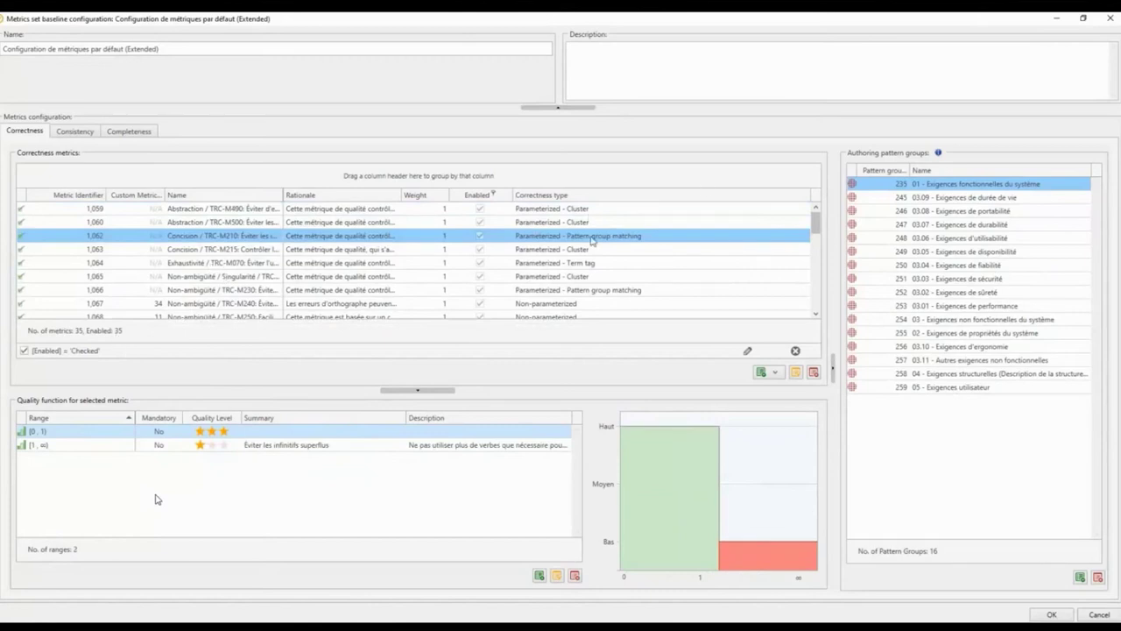
right_click(257, 197)
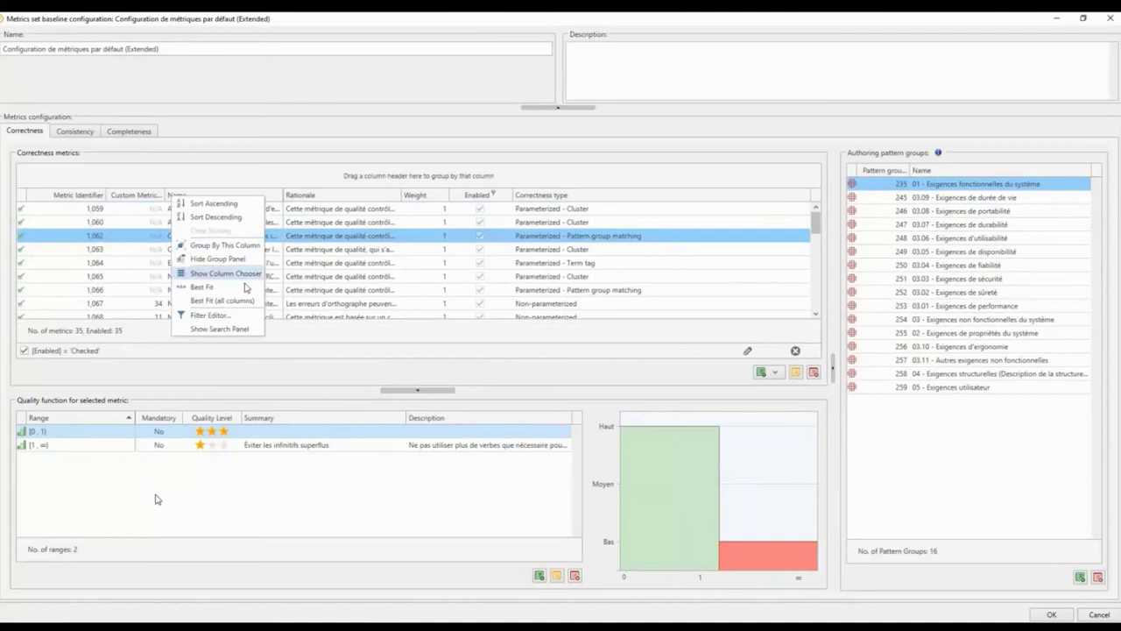
left_click(248, 289)
Step: Examine the quality functions of the spelling, passive voice and ambiguous universal quantifier metrics, and look over the authoring pattern groups
scroll(377, 286, "down", 1)
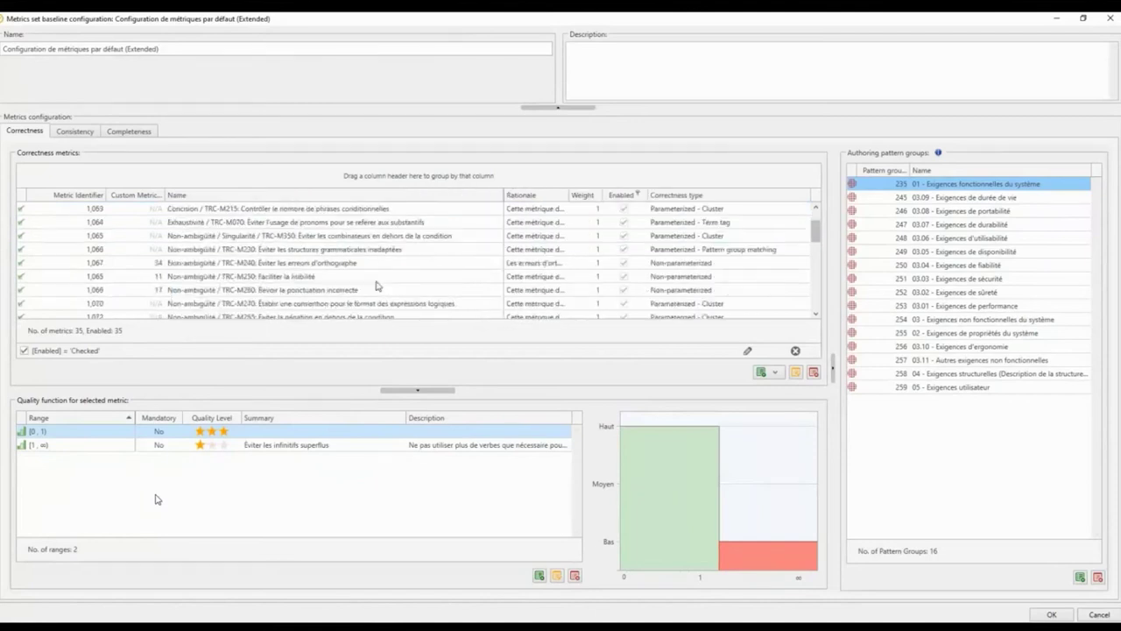
left_click(383, 264)
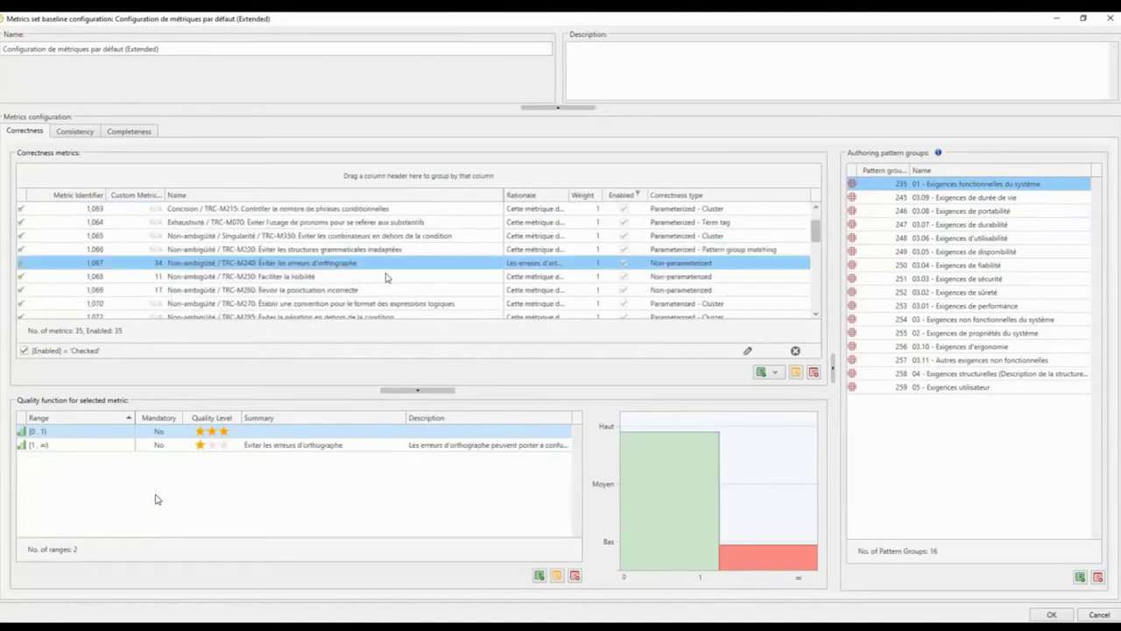
scroll(386, 277, "down", 2)
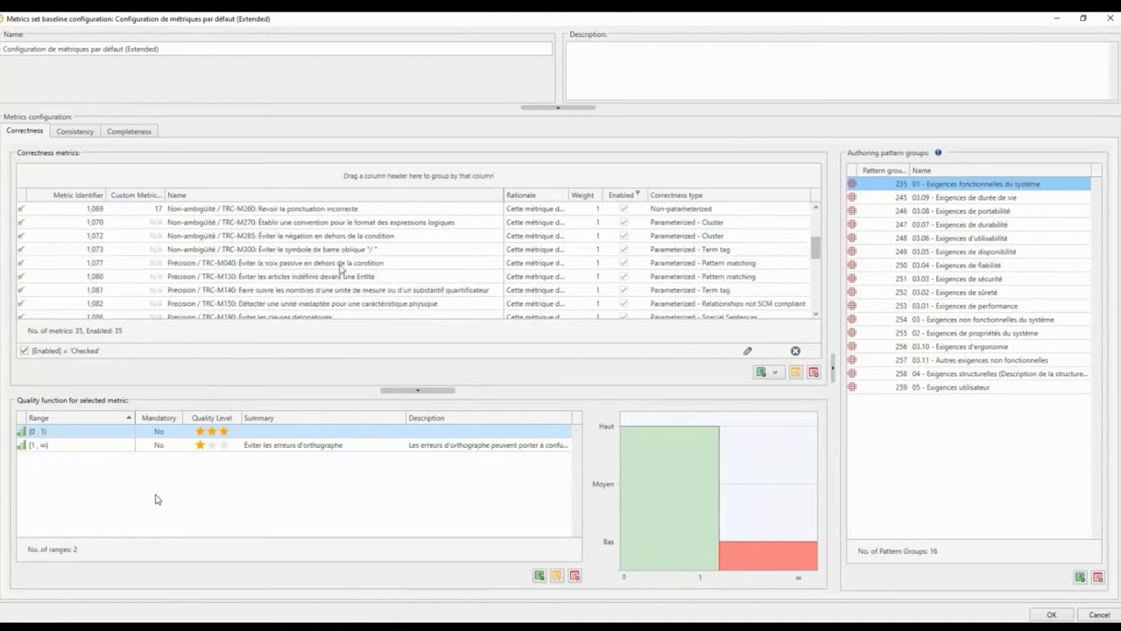
left_click(362, 264)
scroll(416, 257, "down", 2)
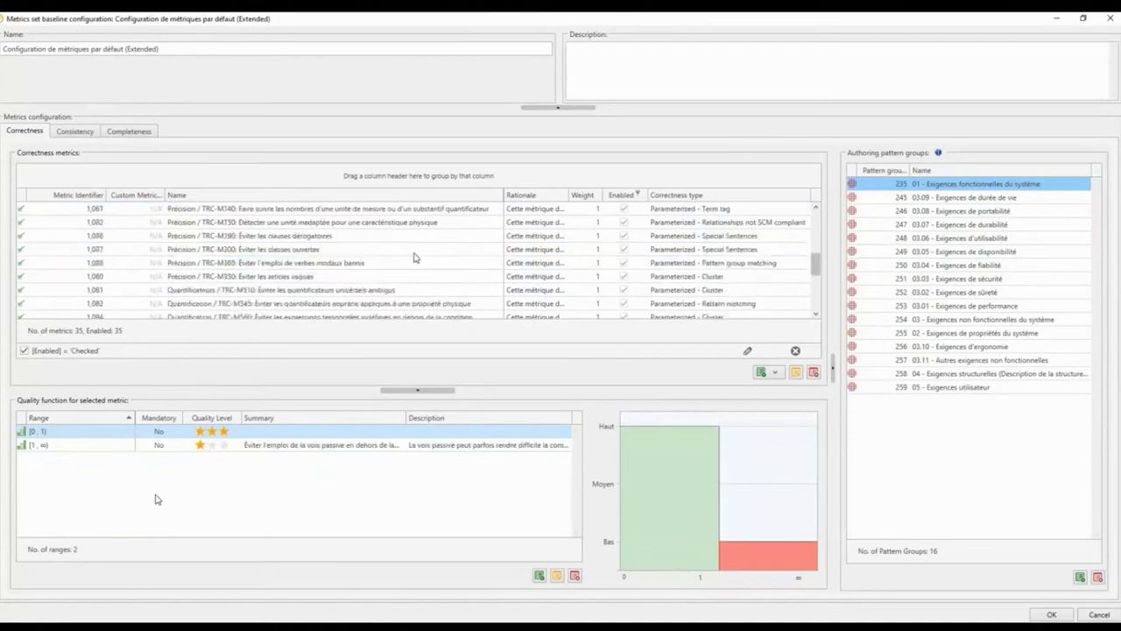
left_click(373, 291)
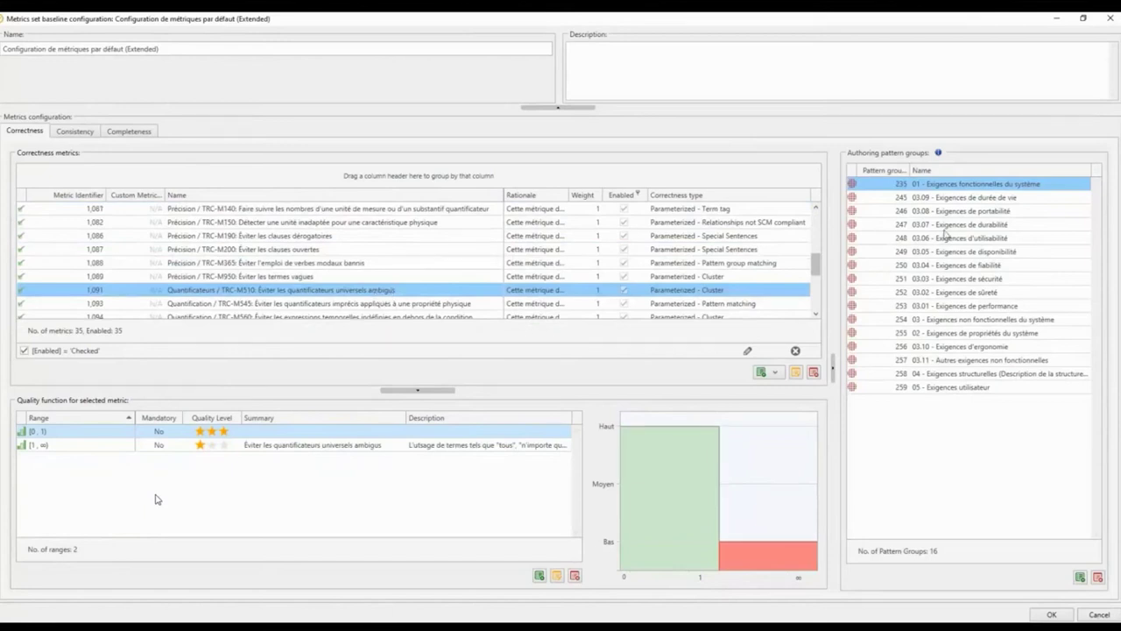
left_click(978, 200)
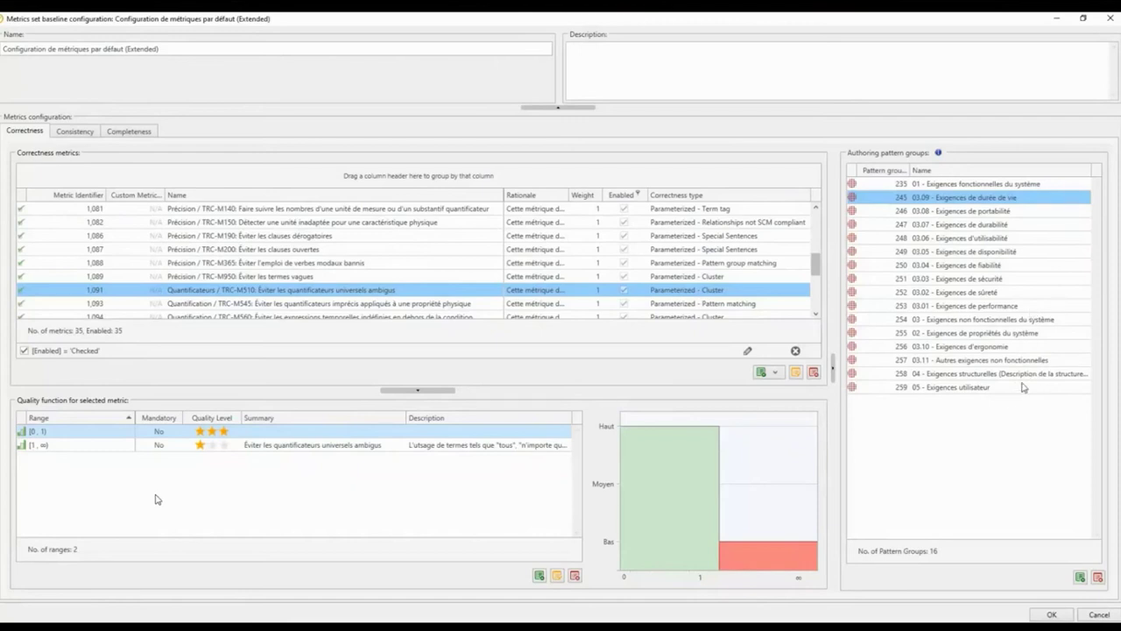
Step: View the consistency and completeness metrics of the configuration, and return to the correctness metrics
scroll(178, 235, "up", 2)
scroll(178, 235, "up", 3)
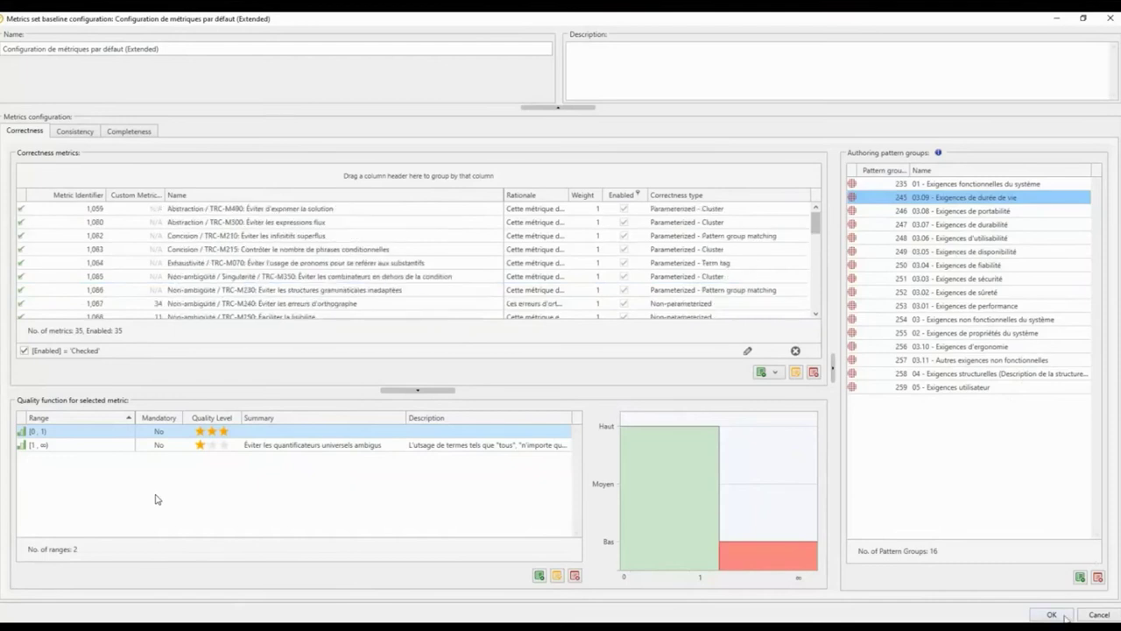
left_click(70, 135)
left_click(119, 133)
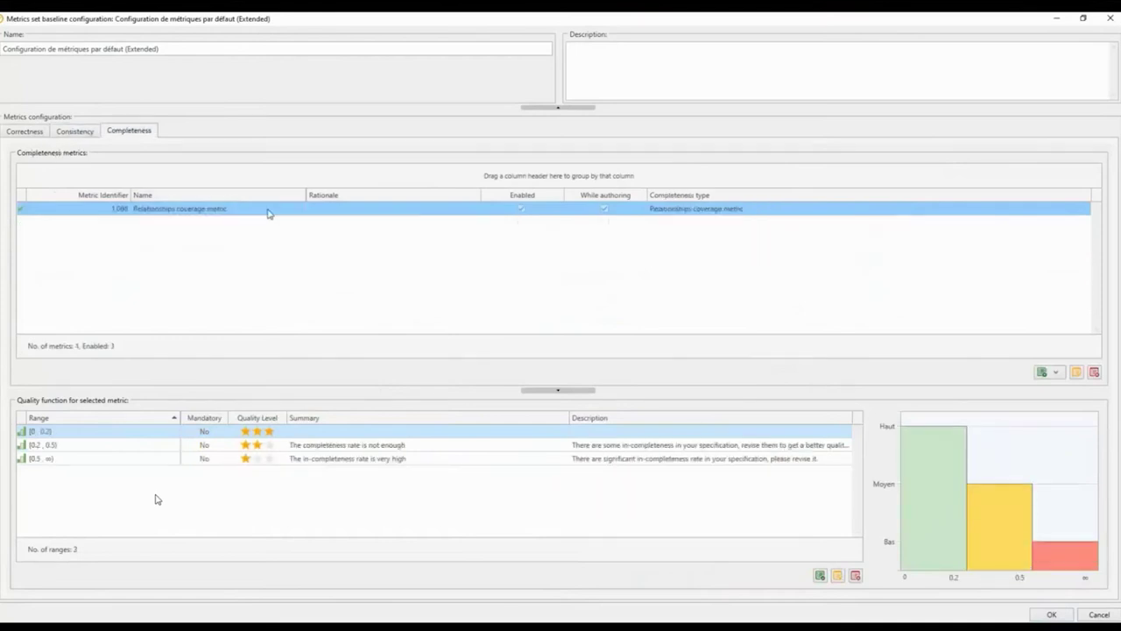
left_click(18, 132)
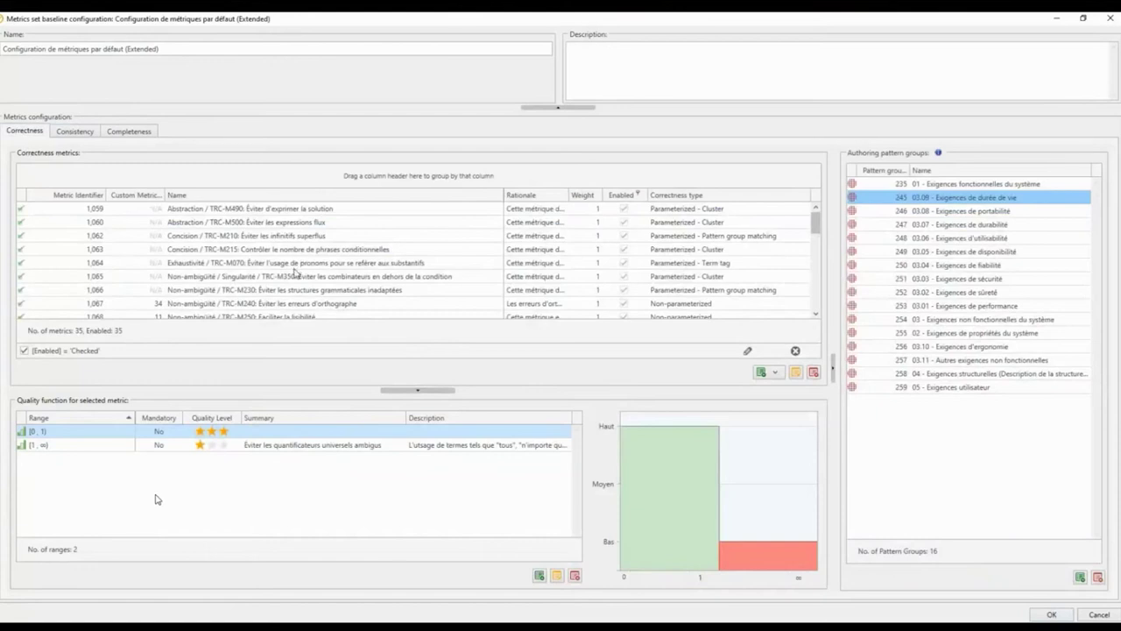
Step: Filter the correctness metrics to the disabled ones for viewing, and restore the filter to the enabled ones
left_click(637, 195)
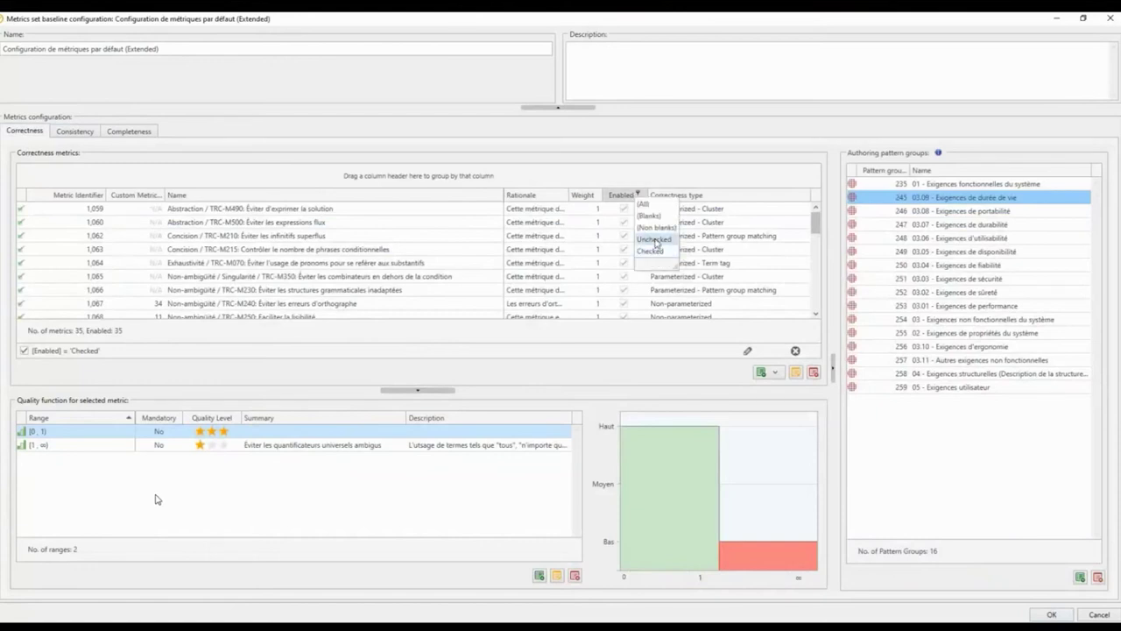
left_click(654, 240)
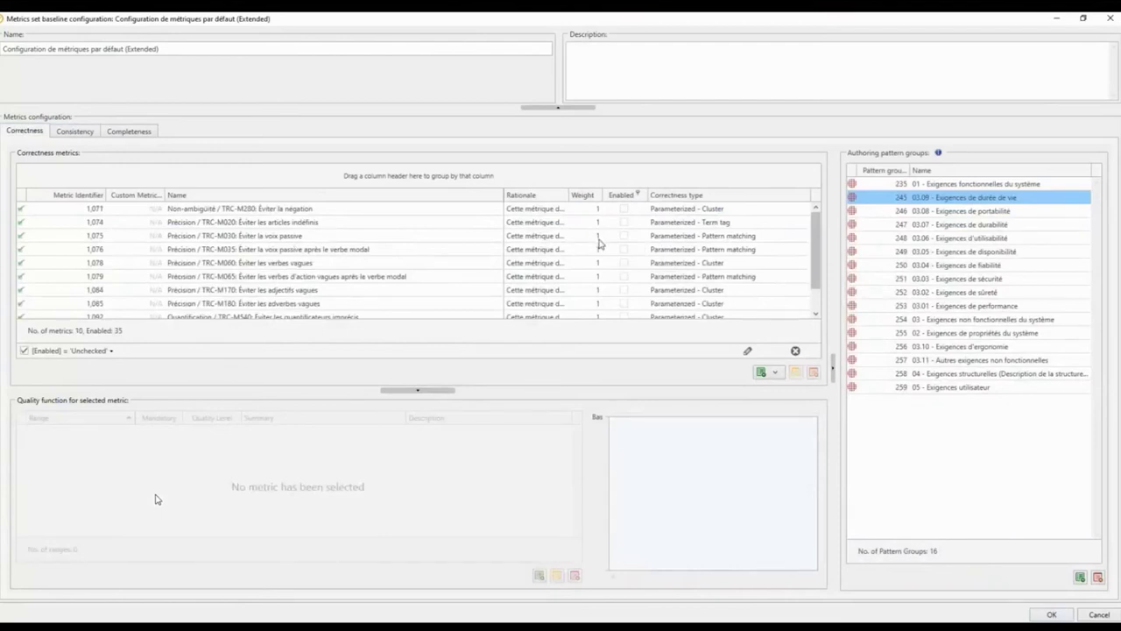
left_click(637, 193)
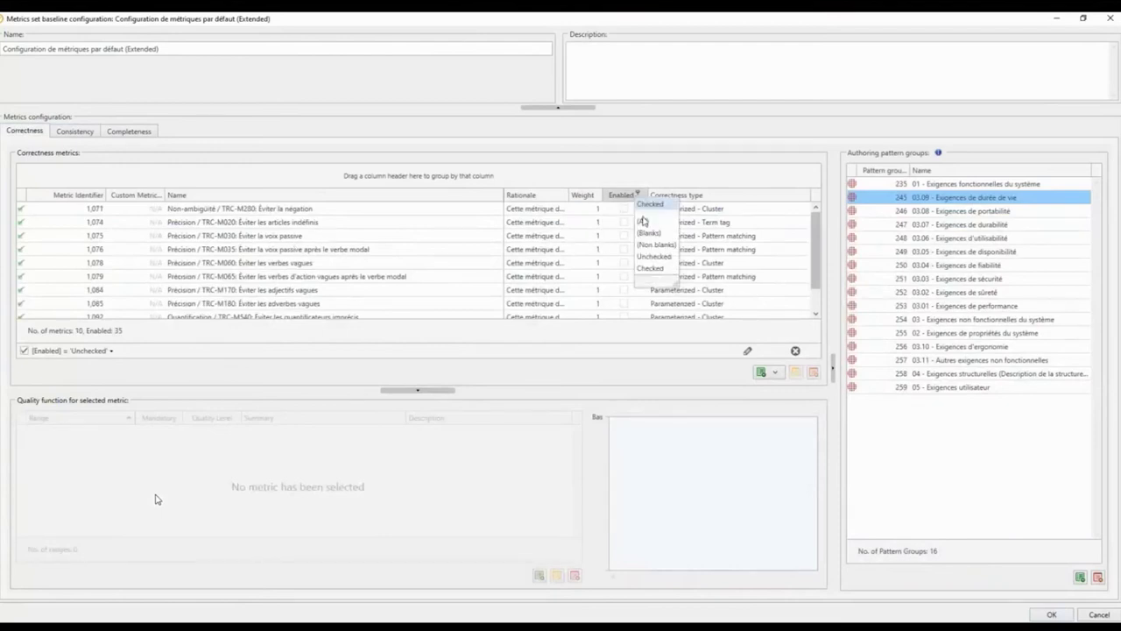
left_click(648, 267)
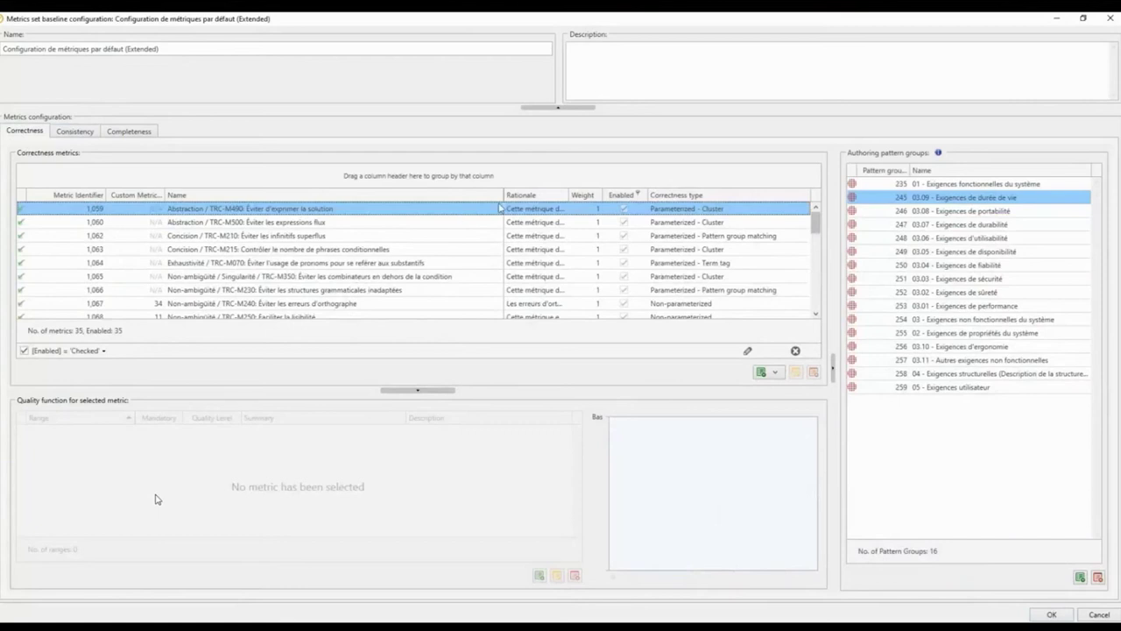
Step: Narrow the Name column slightly and search the correctness metrics for "passive"
left_click_drag(496, 193, 484, 193)
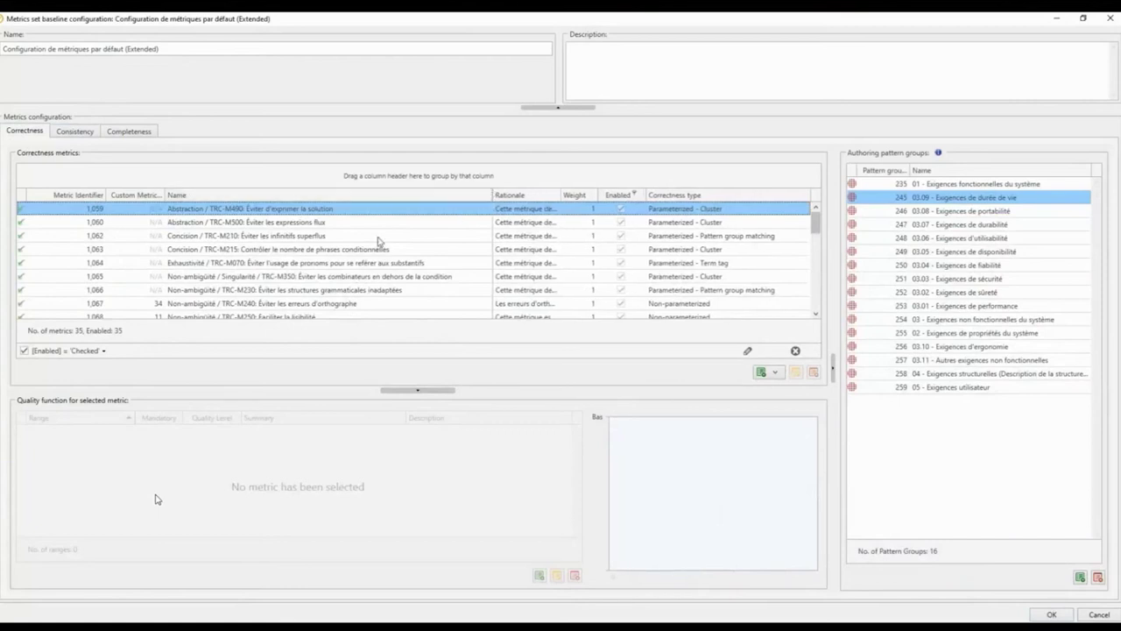
key("ctrl+f")
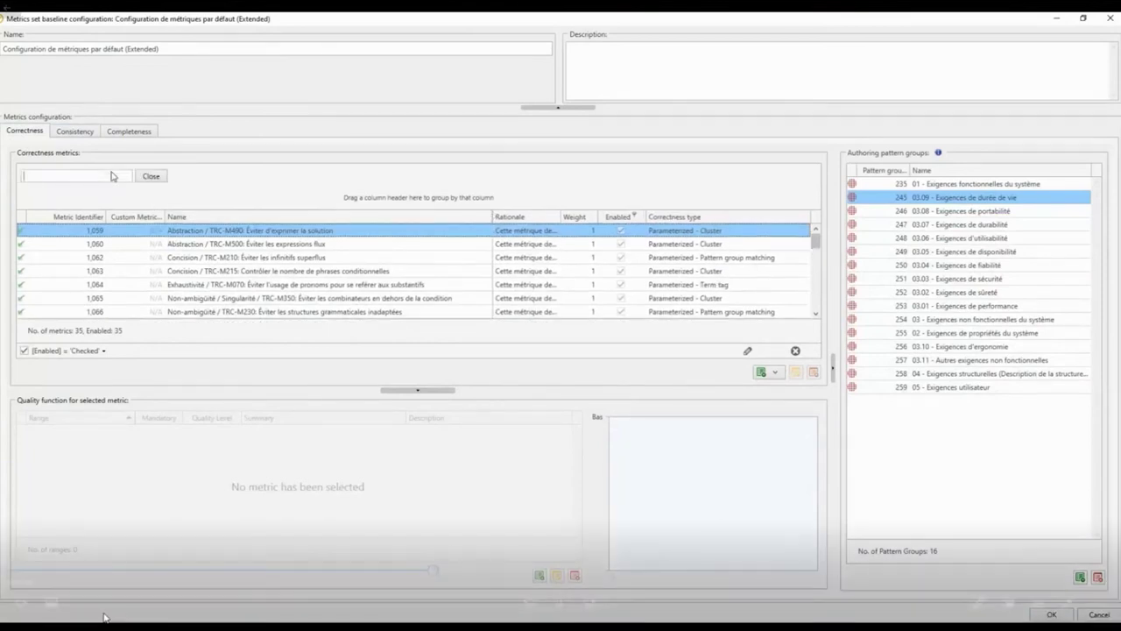
type("passive")
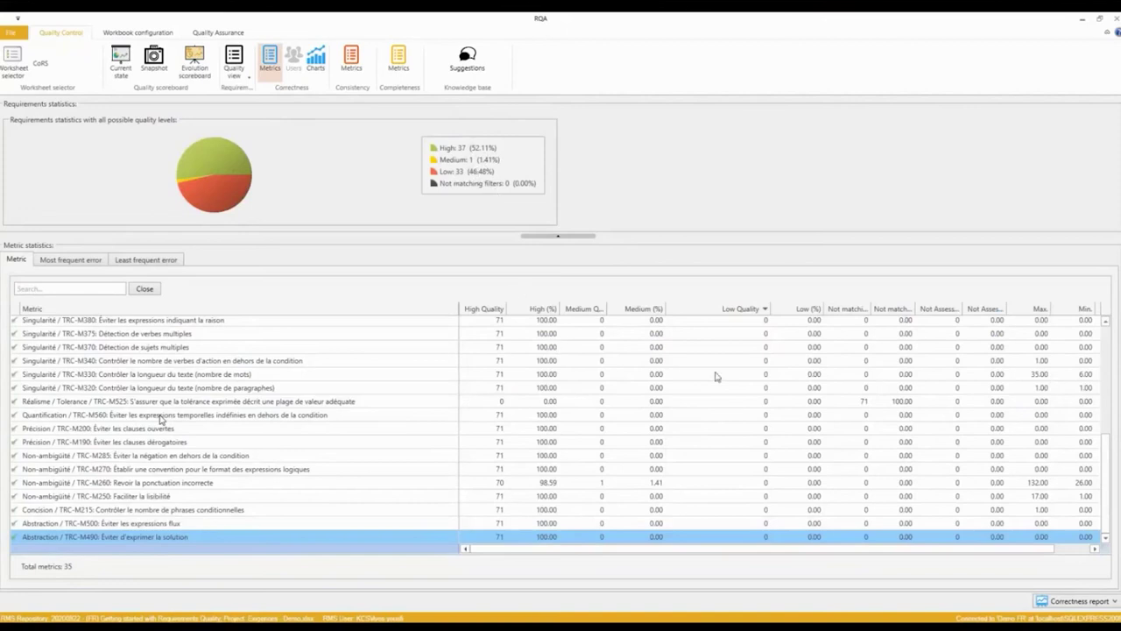
Step: Examine the terms in the correctness analysis of the TRC-M240 spelling errors metric, including Tbd and Kilogrammes, and close it
scroll(685, 396, "up", 3)
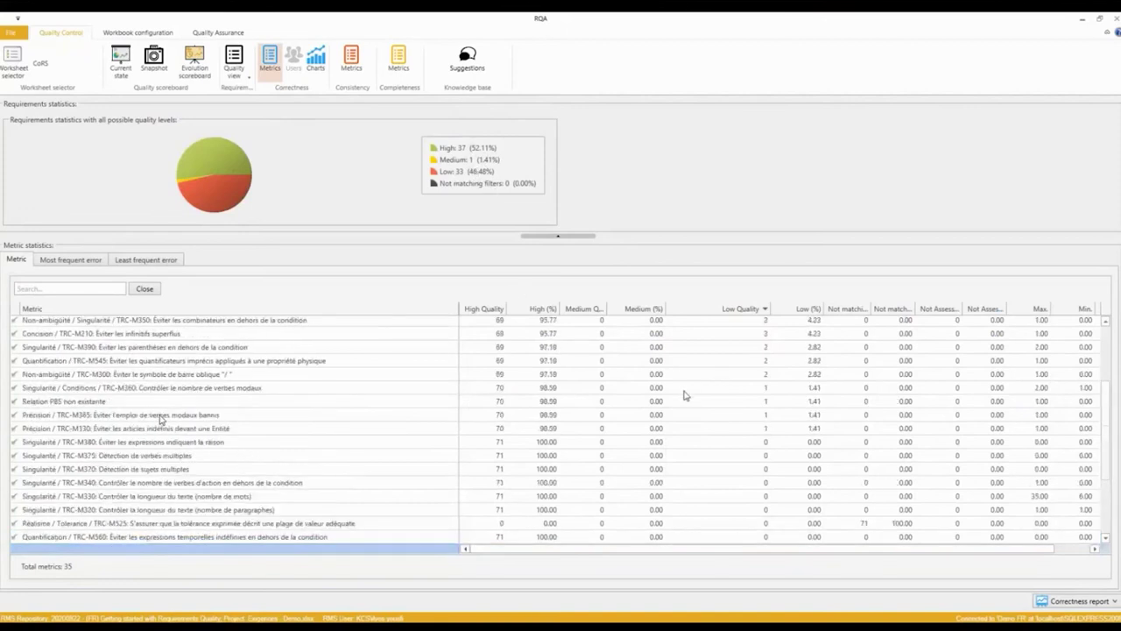
scroll(686, 396, "up", 3)
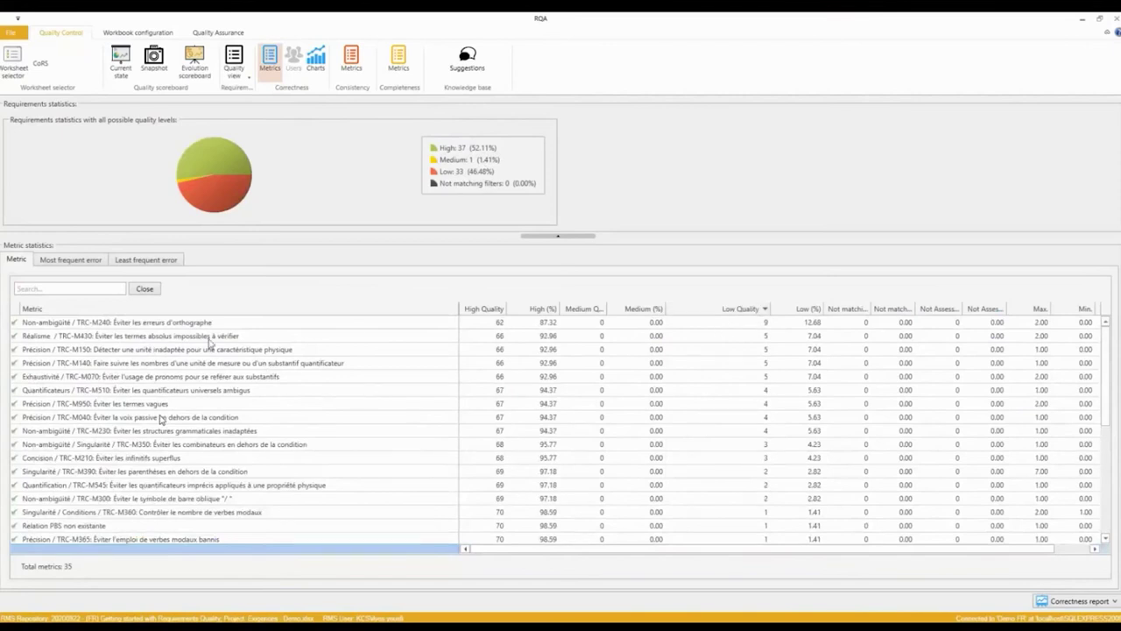
double_click(217, 324)
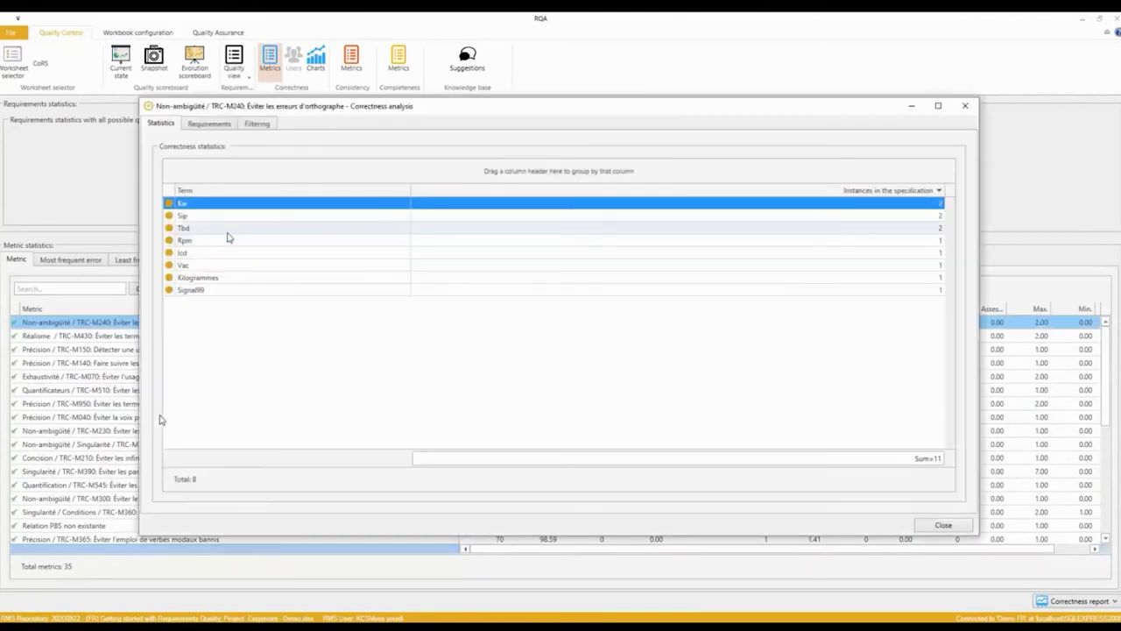
left_click(225, 230)
left_click(221, 276)
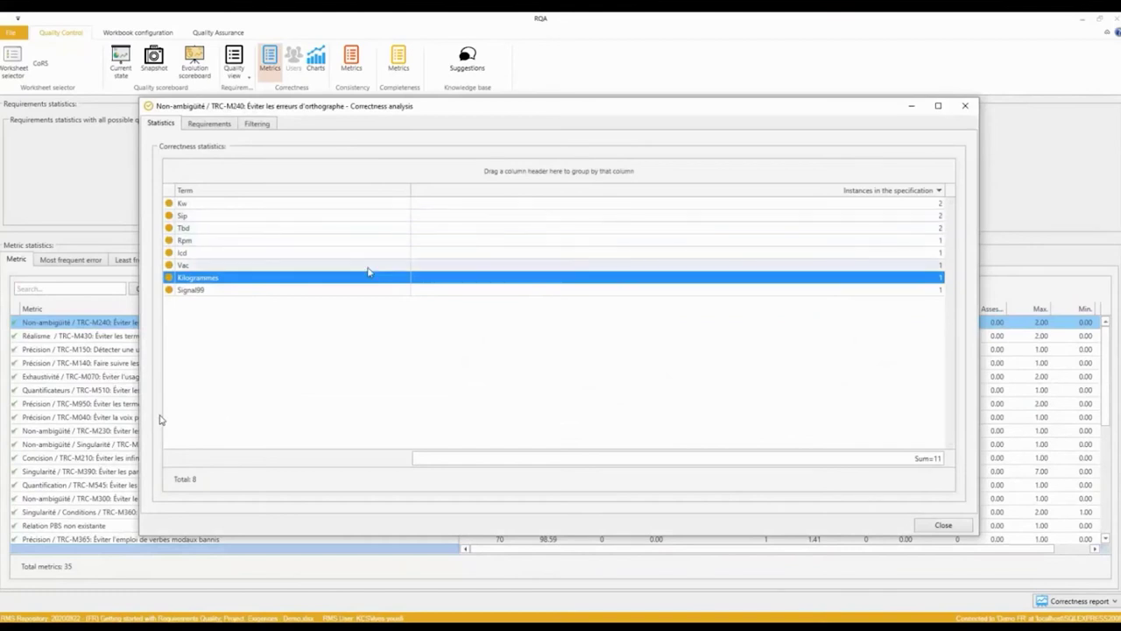
left_click(347, 242)
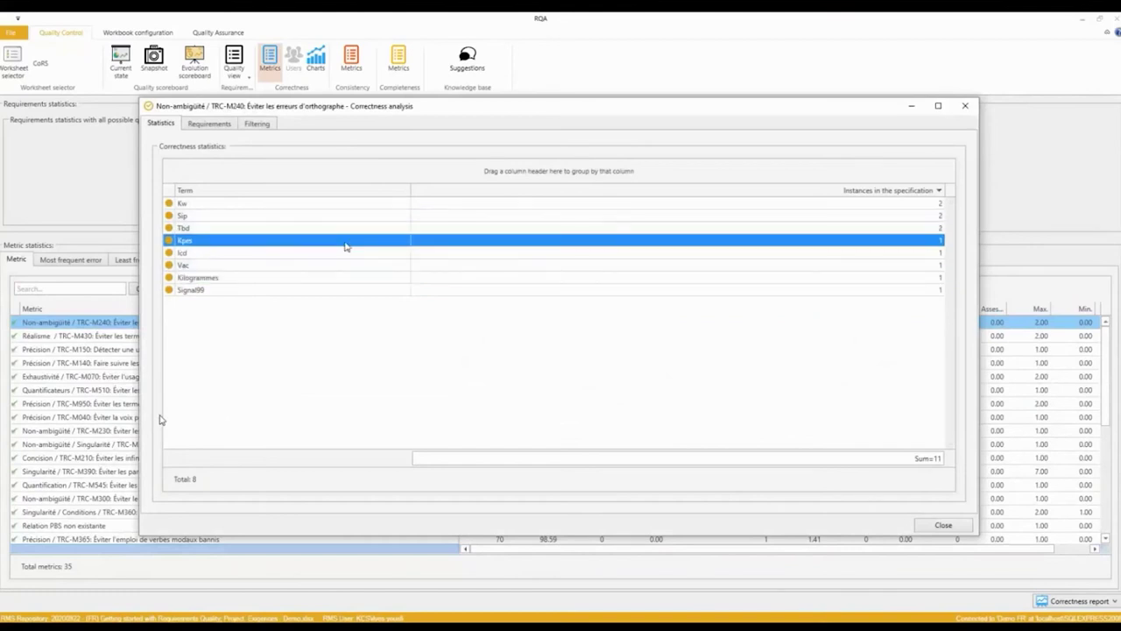
left_click(965, 107)
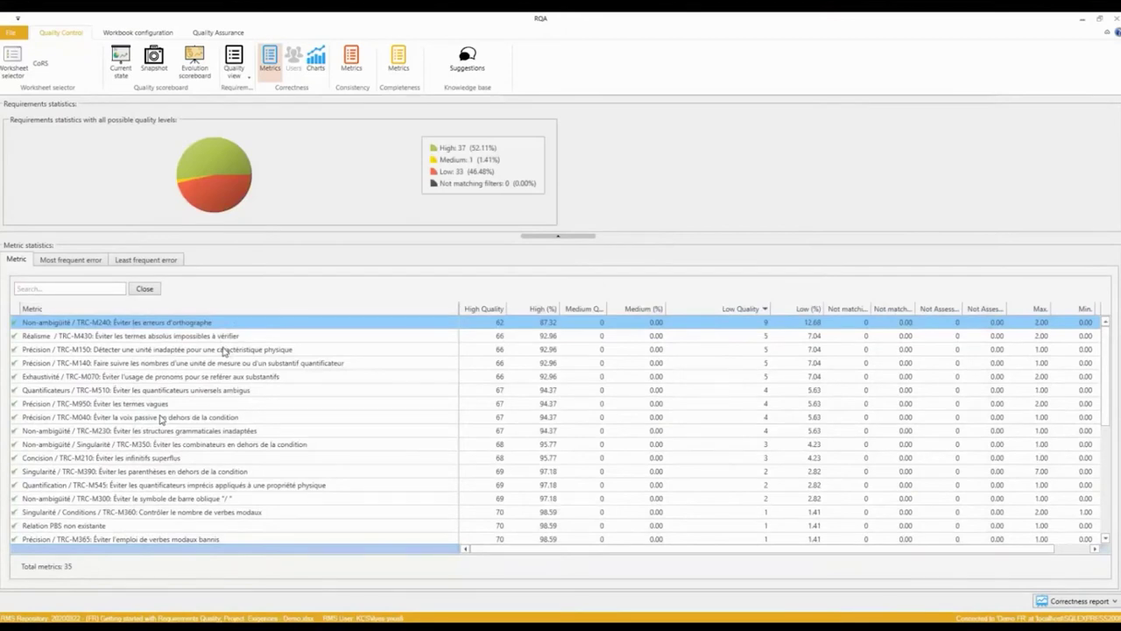
Step: Examine the property and unit pairs in the correctness analysis of the TRC-M150 unsuitable unit metric, and close it
double_click(224, 351)
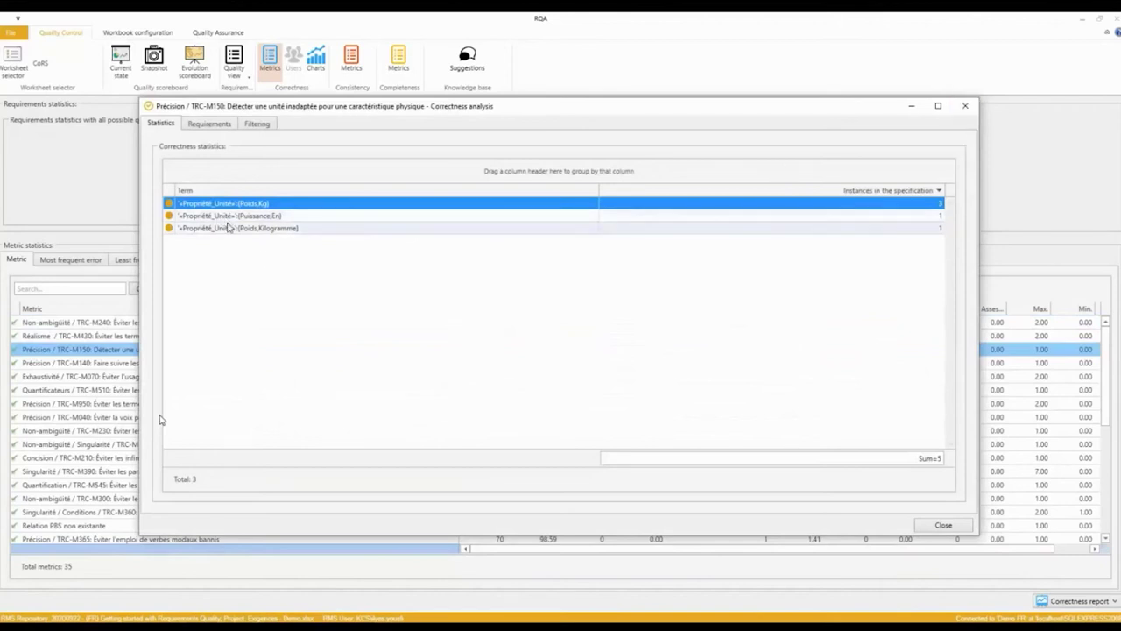
left_click(279, 217)
left_click(272, 203)
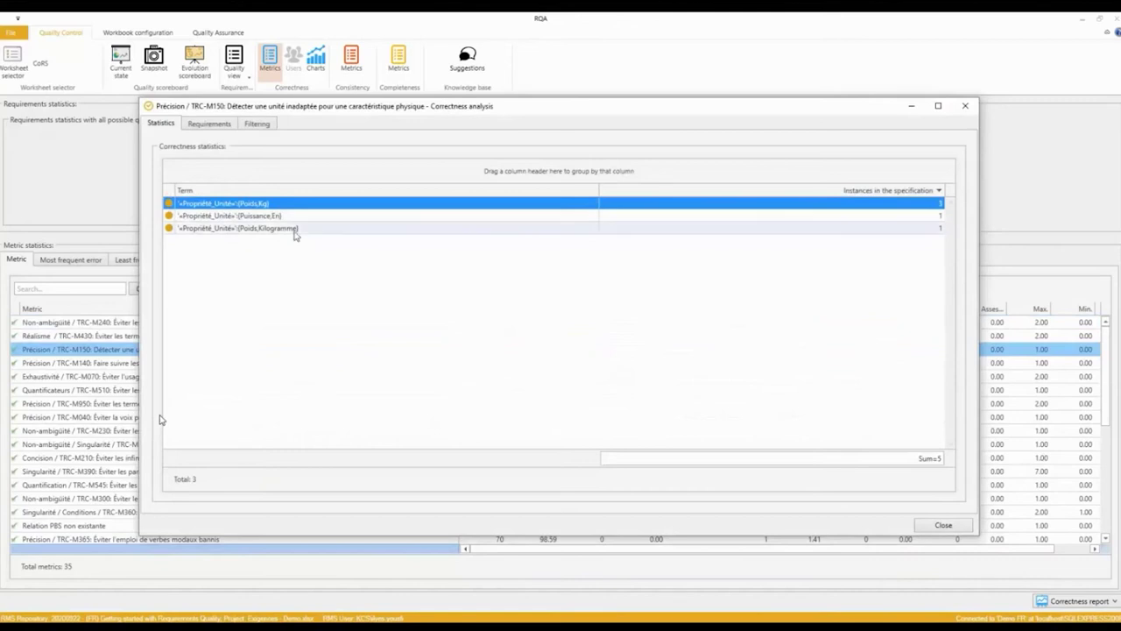
left_click(295, 229)
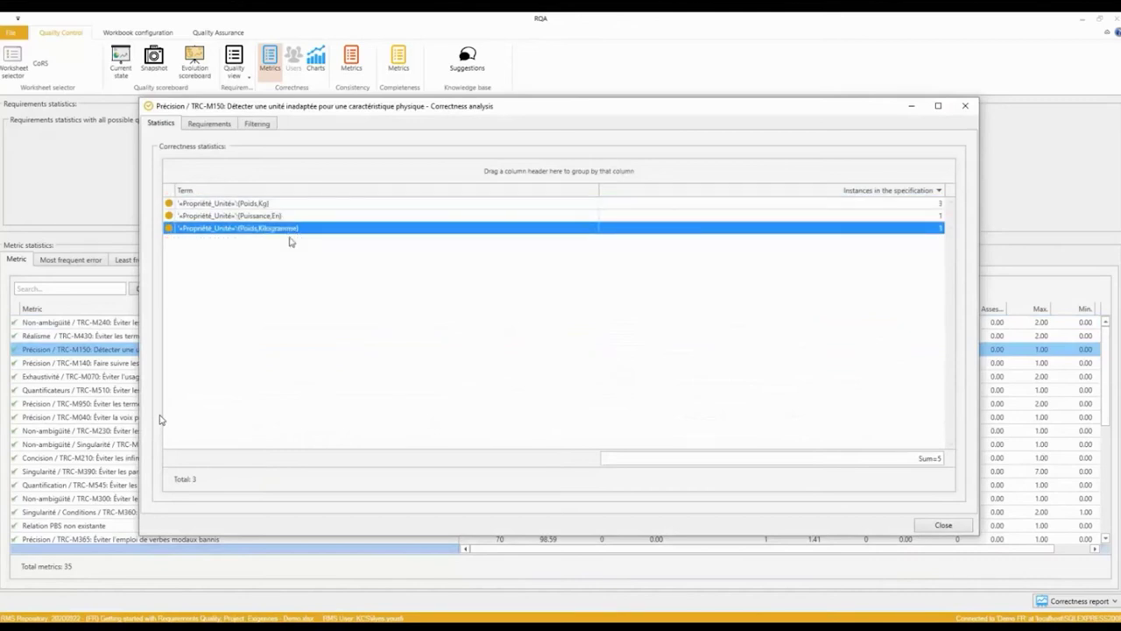
left_click(253, 205)
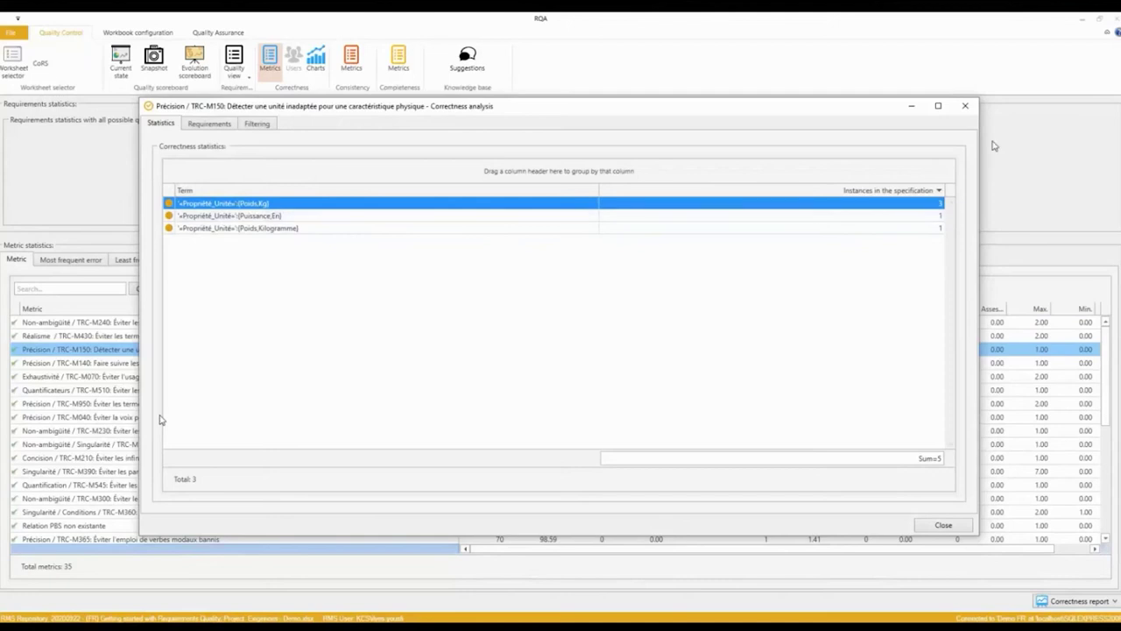
left_click(975, 112)
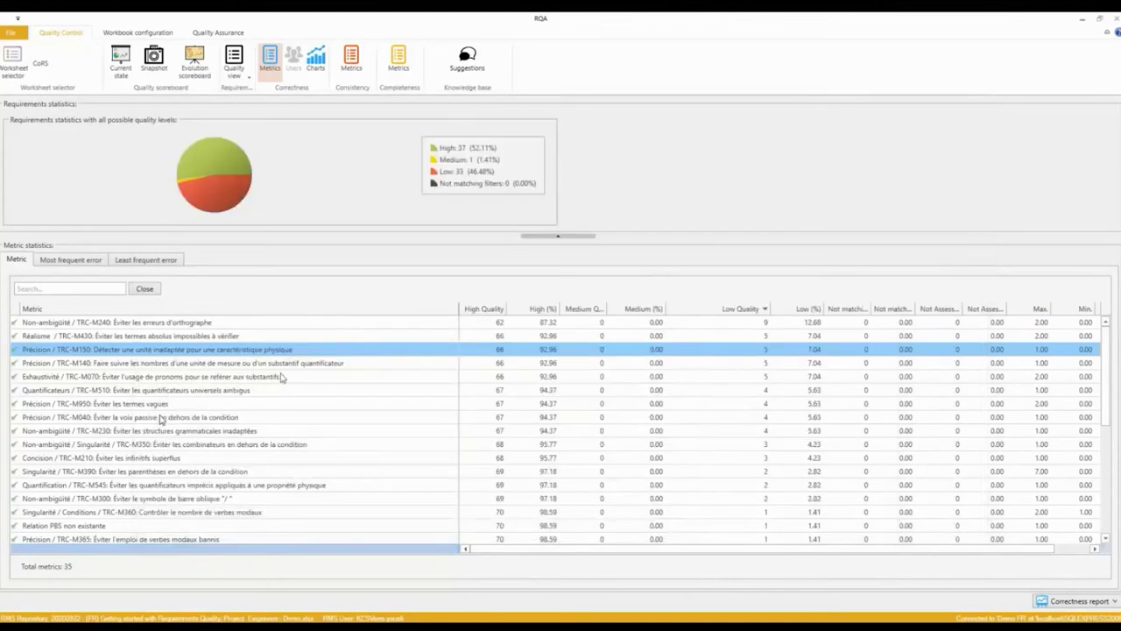
Step: In the TRC-M140 metric's correctness analysis, view the requirements involved for numbers "2" and "020180205", and close the analysis
double_click(209, 364)
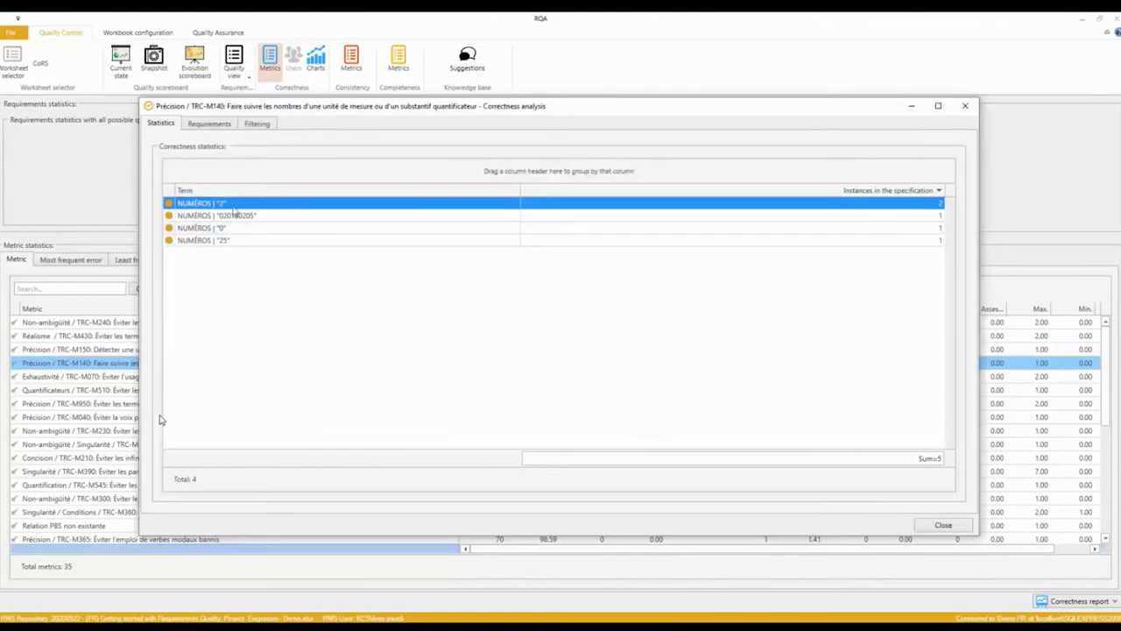
double_click(233, 207)
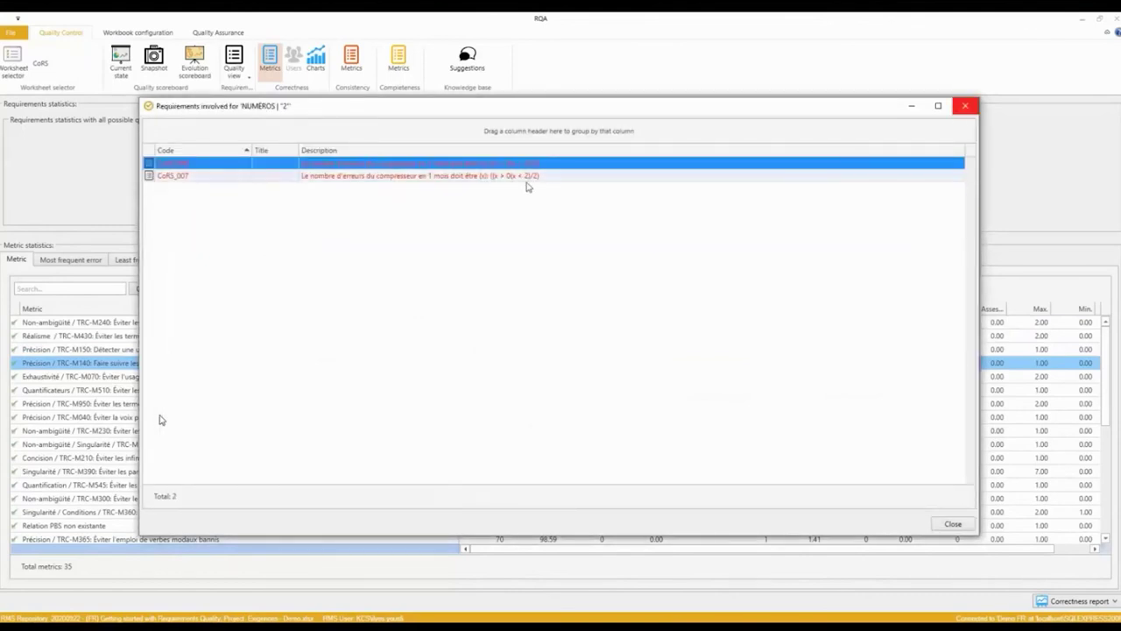
left_click(964, 105)
double_click(289, 216)
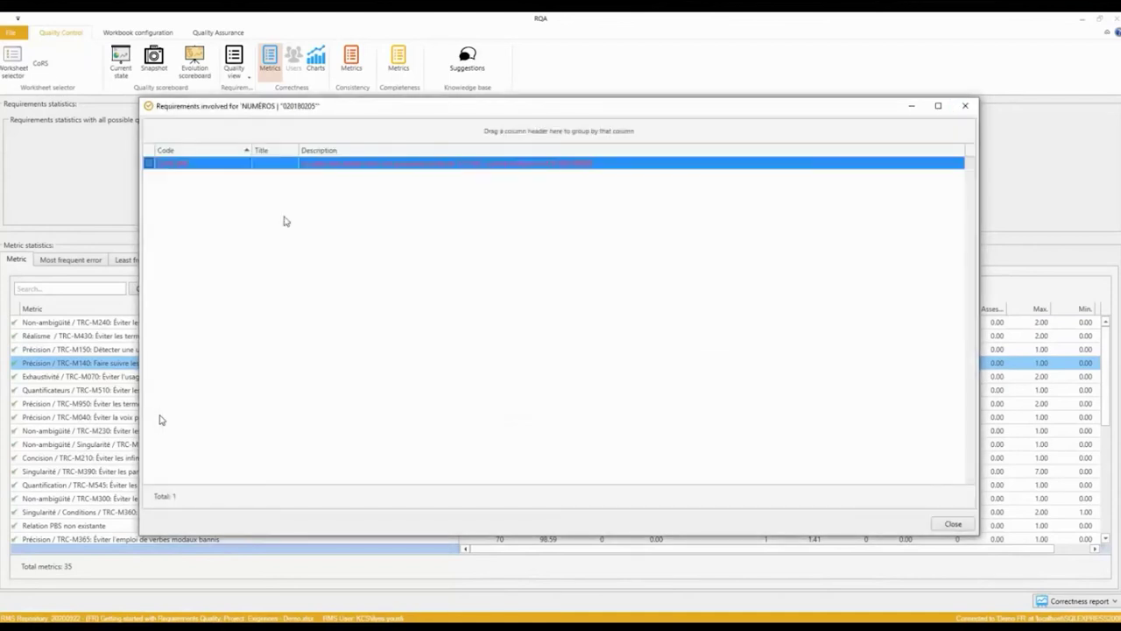
left_click(964, 105)
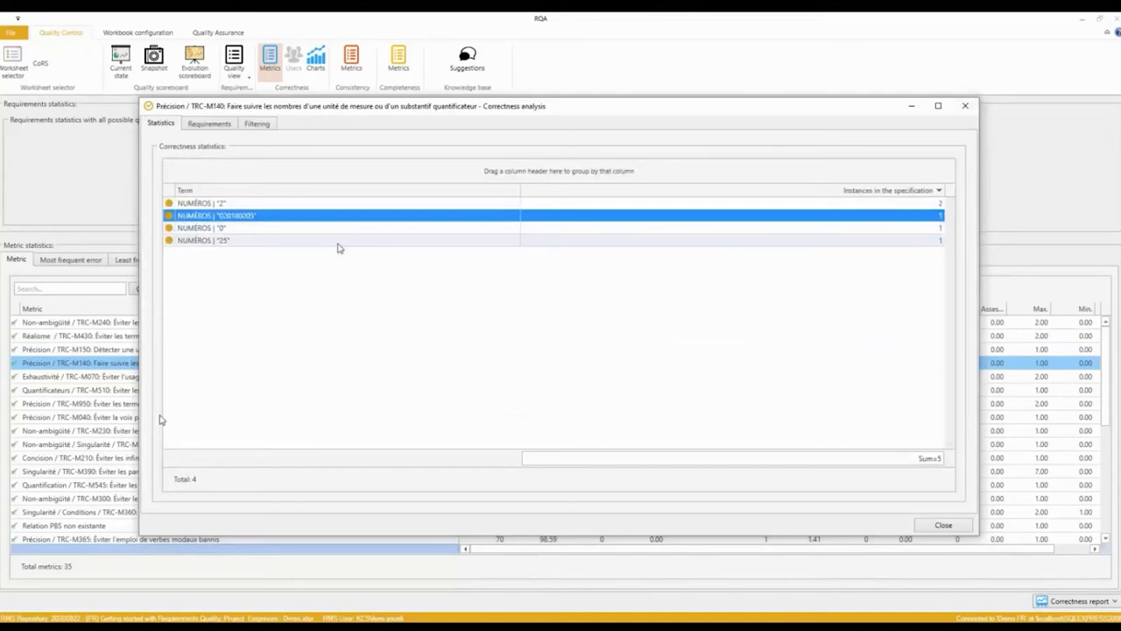
left_click(964, 105)
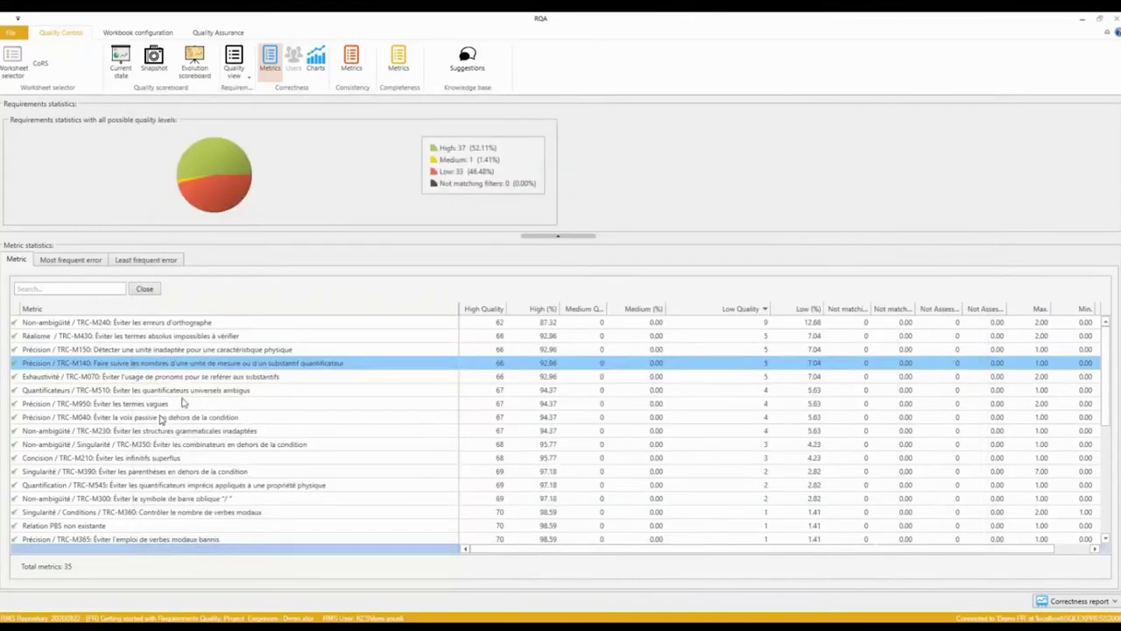
Step: Examine the vague terms listed in the correctness analysis of the TRC-M950 metric, including "Rapidement" and "Grand", and close it
double_click(183, 402)
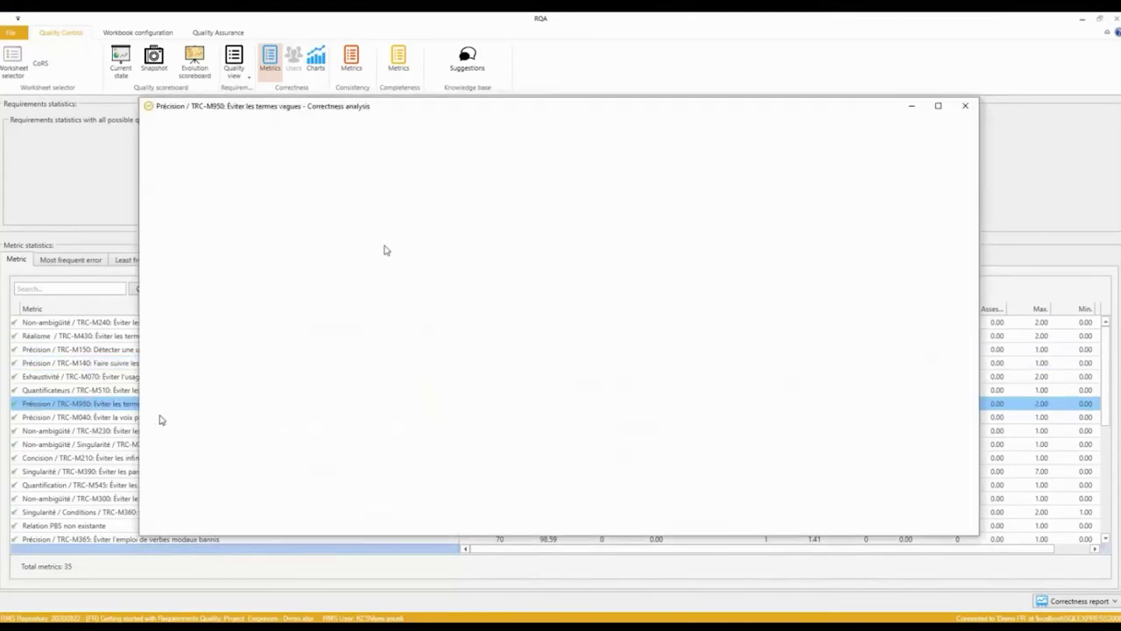
double_click(277, 217)
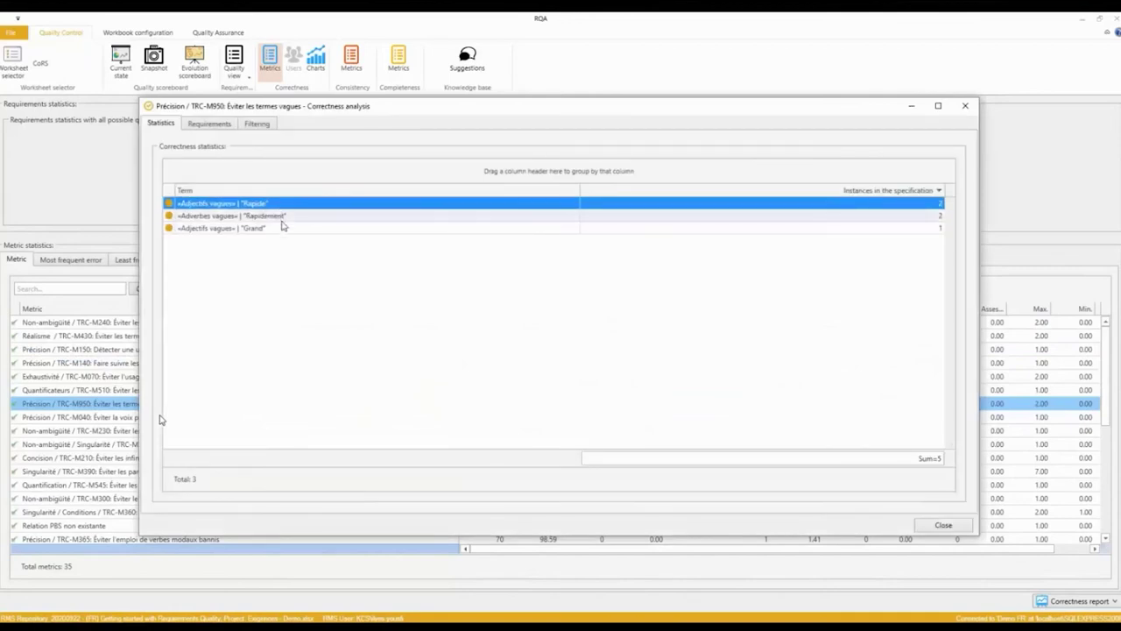
left_click(282, 216)
left_click(282, 228)
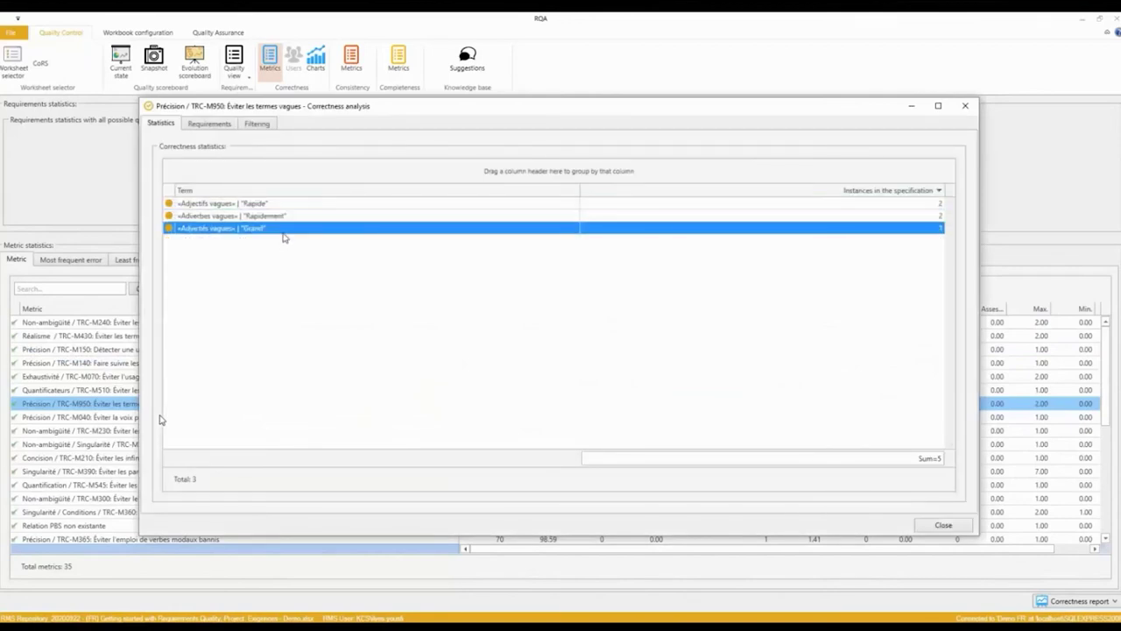
left_click(963, 105)
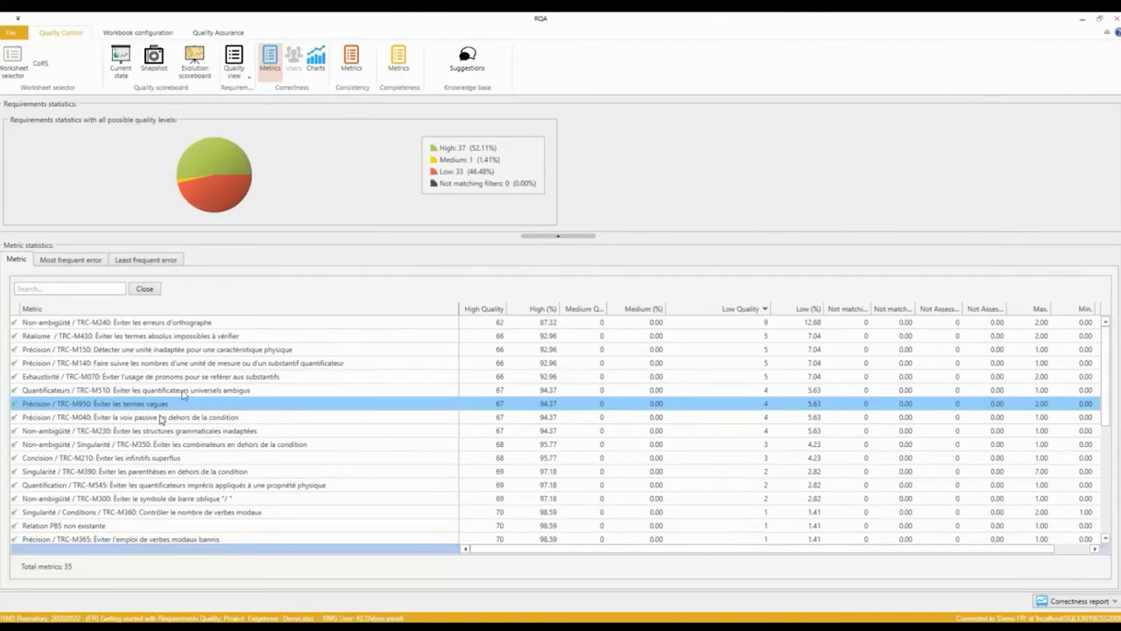
mouse_move(760, 620)
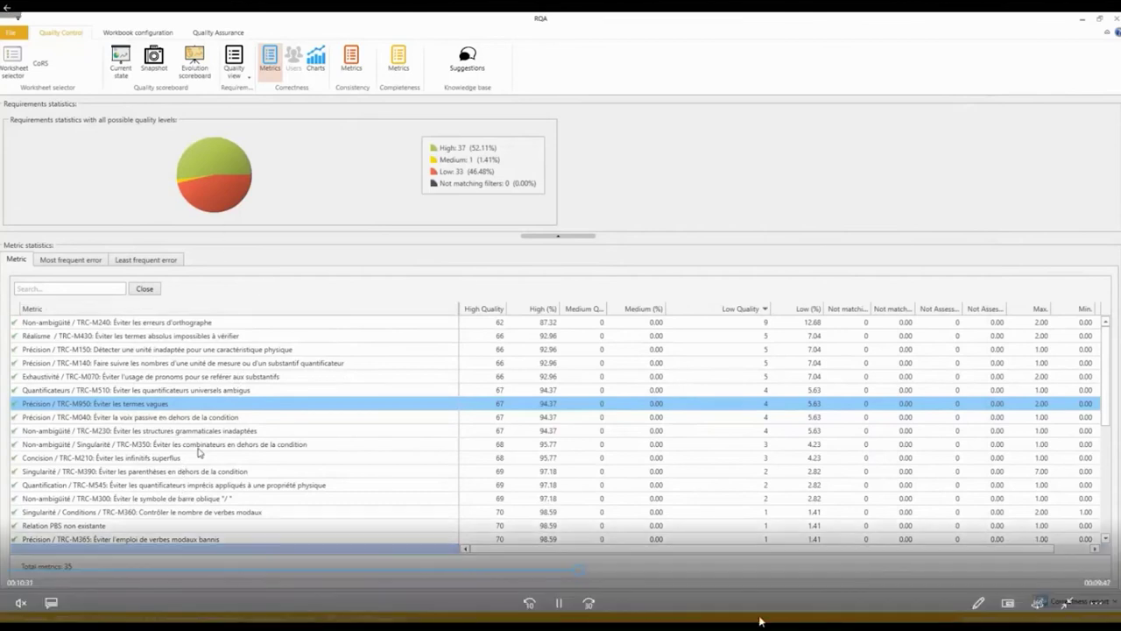
left_click(588, 569)
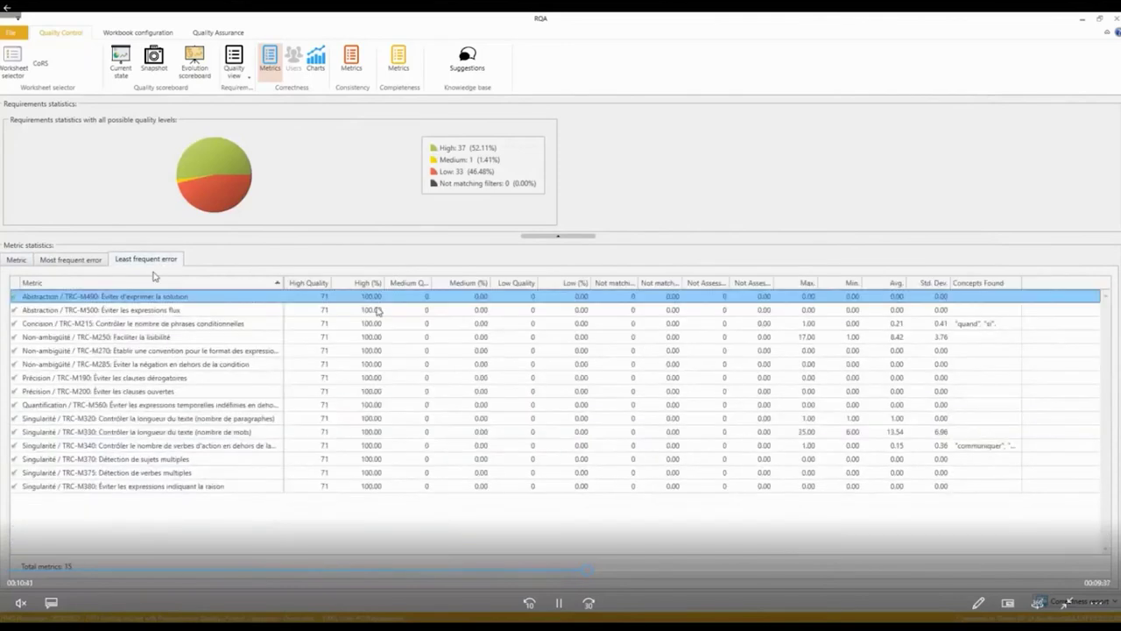
left_click(598, 571)
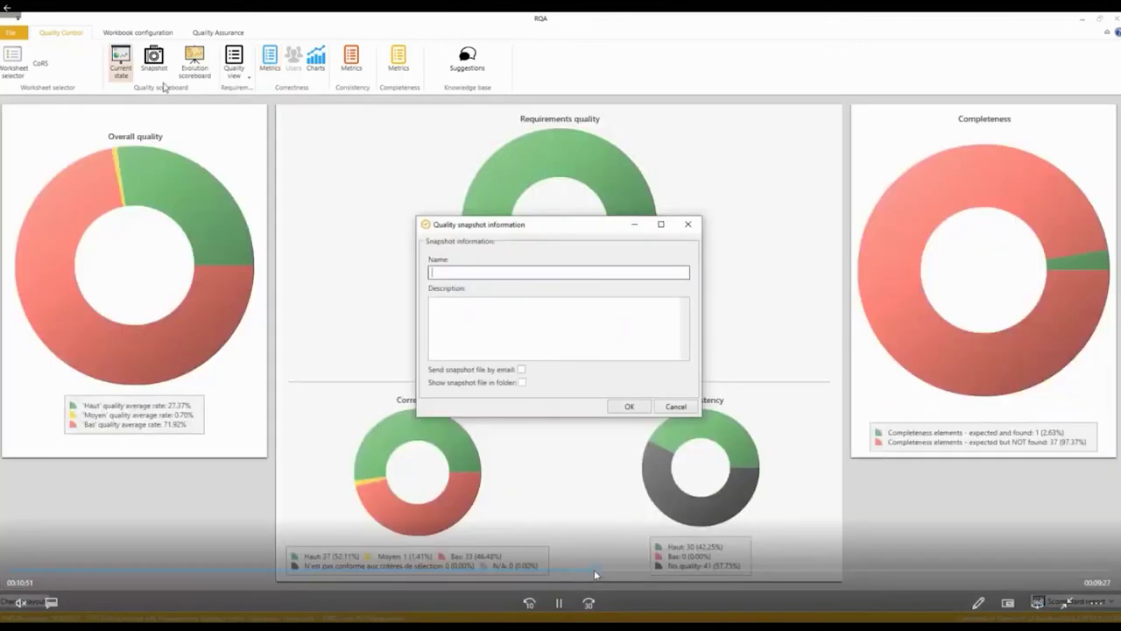
left_click(592, 572)
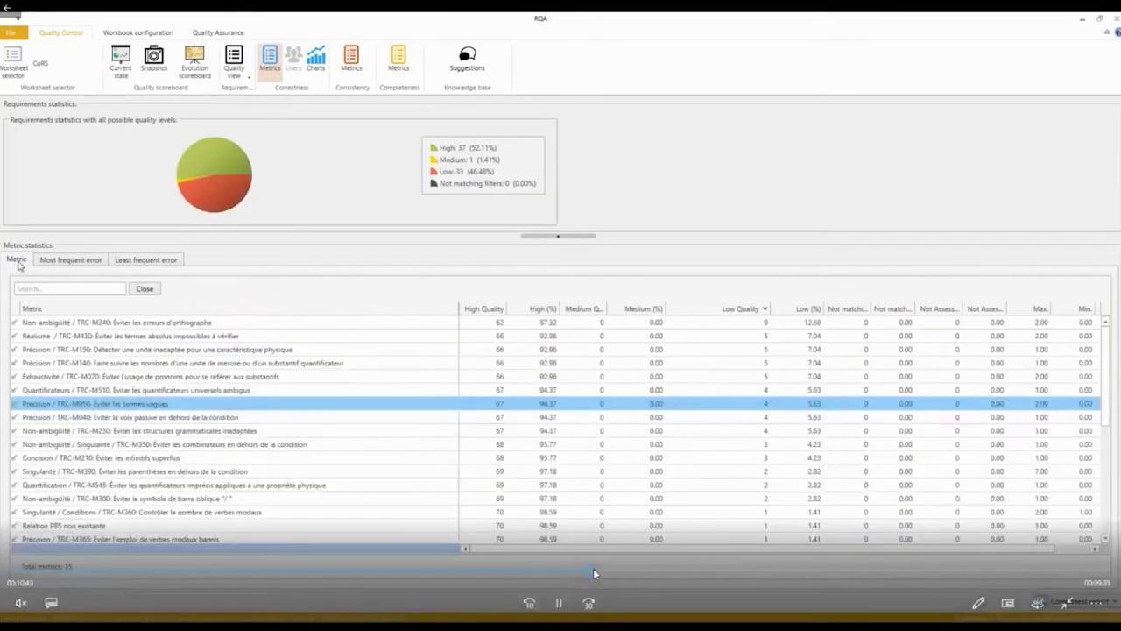
left_click(595, 567)
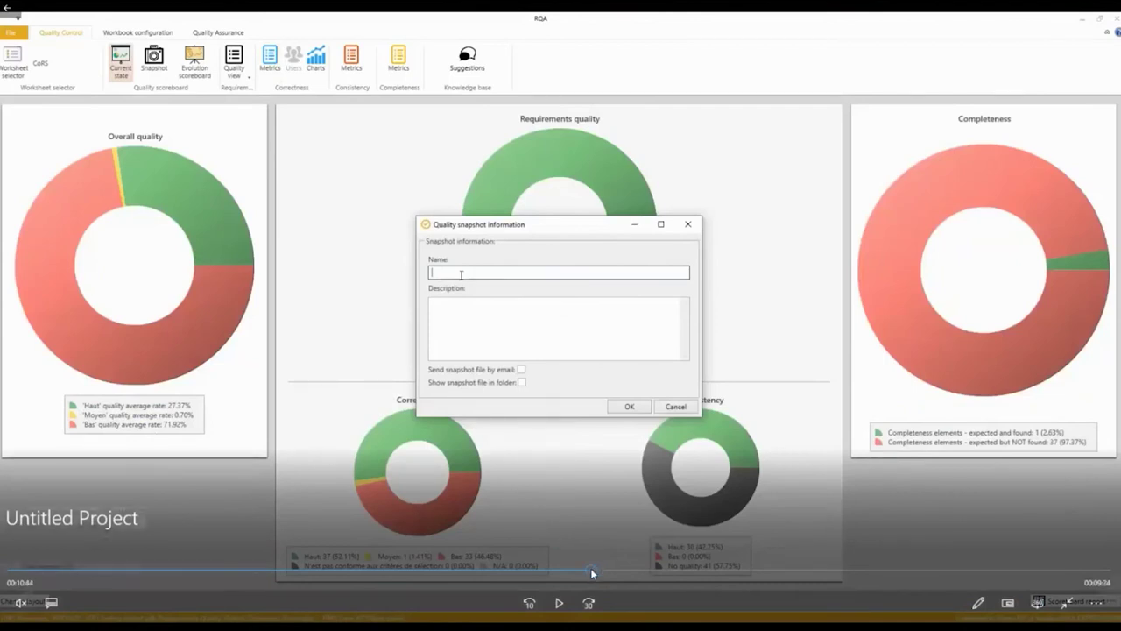
left_click(592, 572)
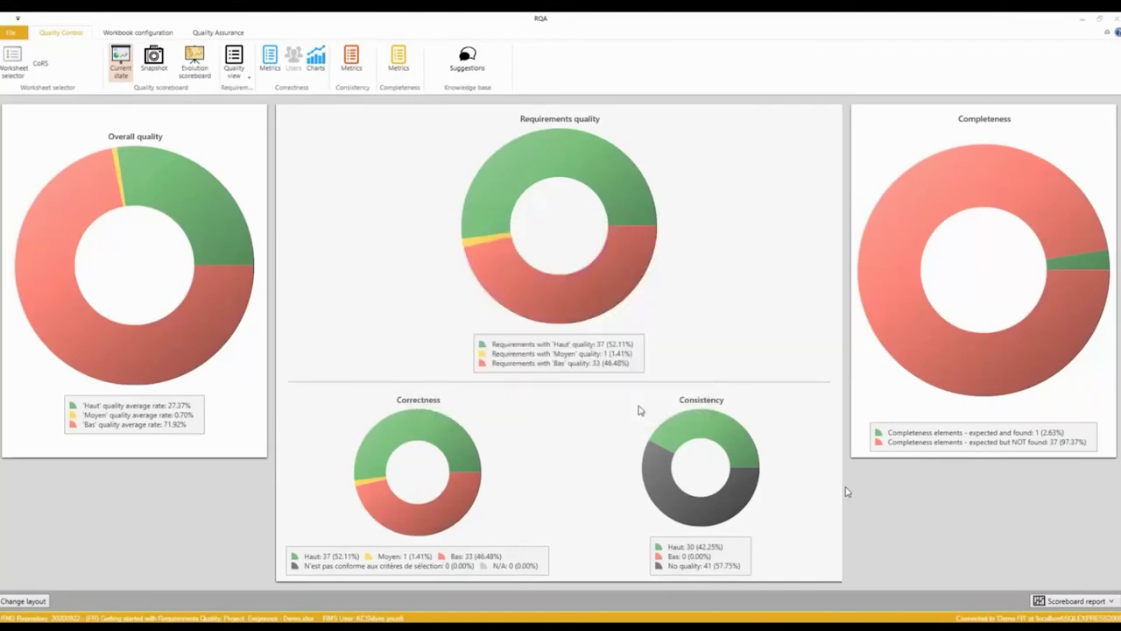
mouse_move(590, 533)
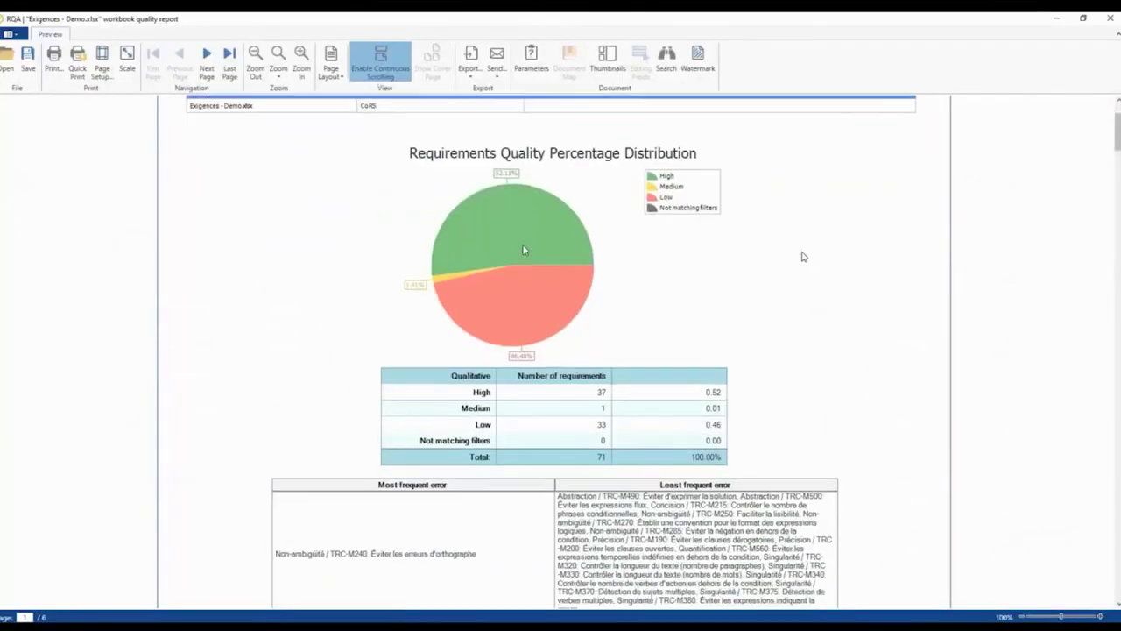
mouse_move(804, 256)
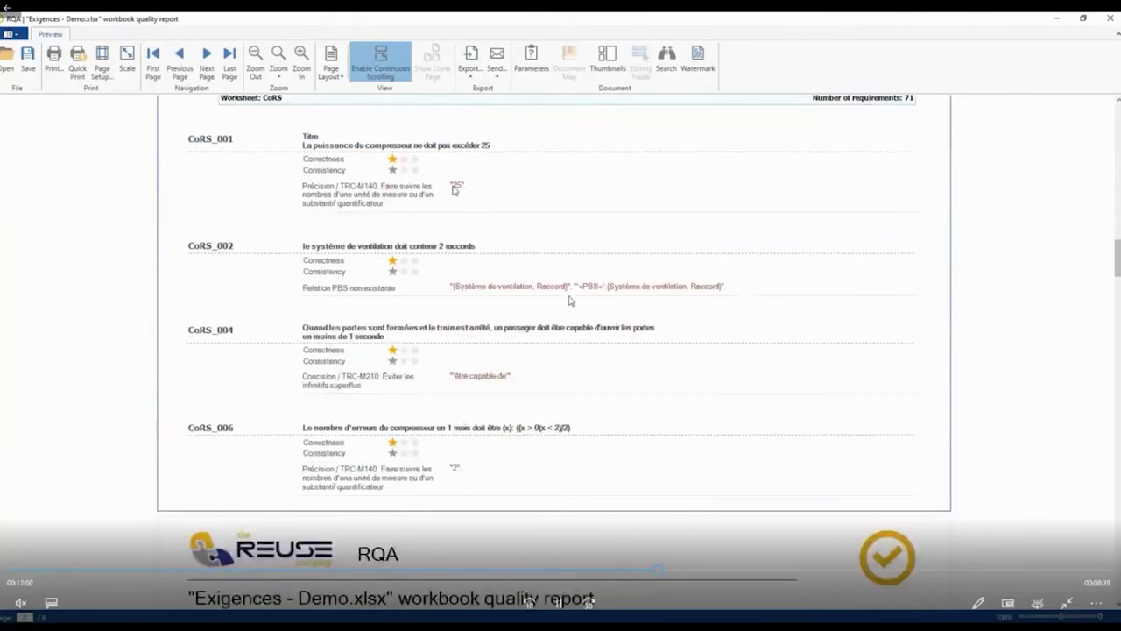
key("space")
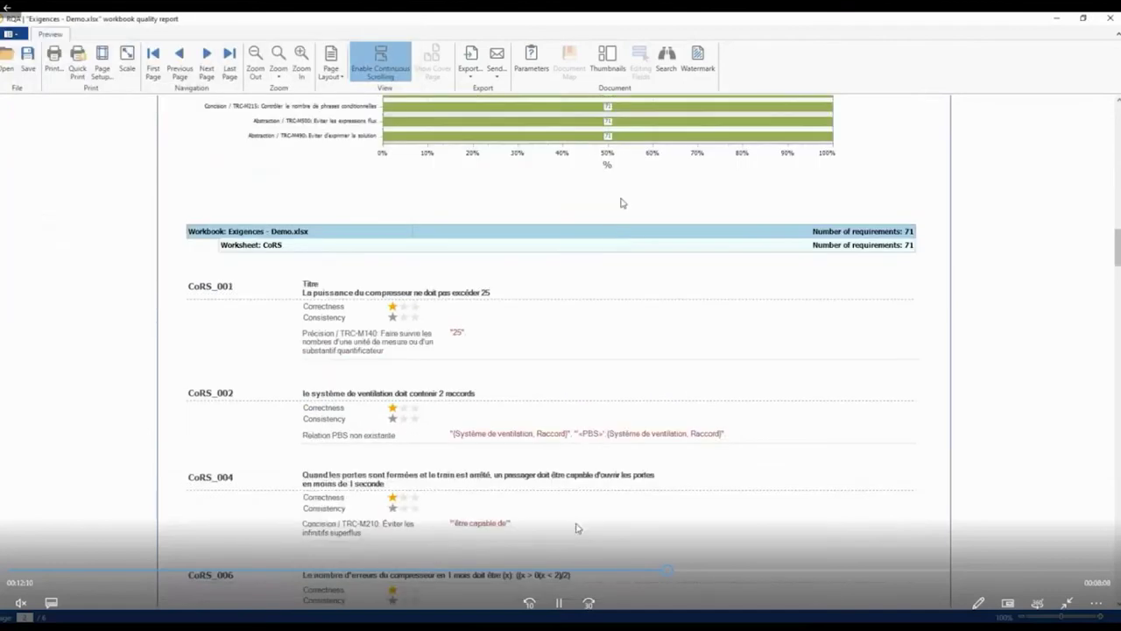
left_click(682, 567)
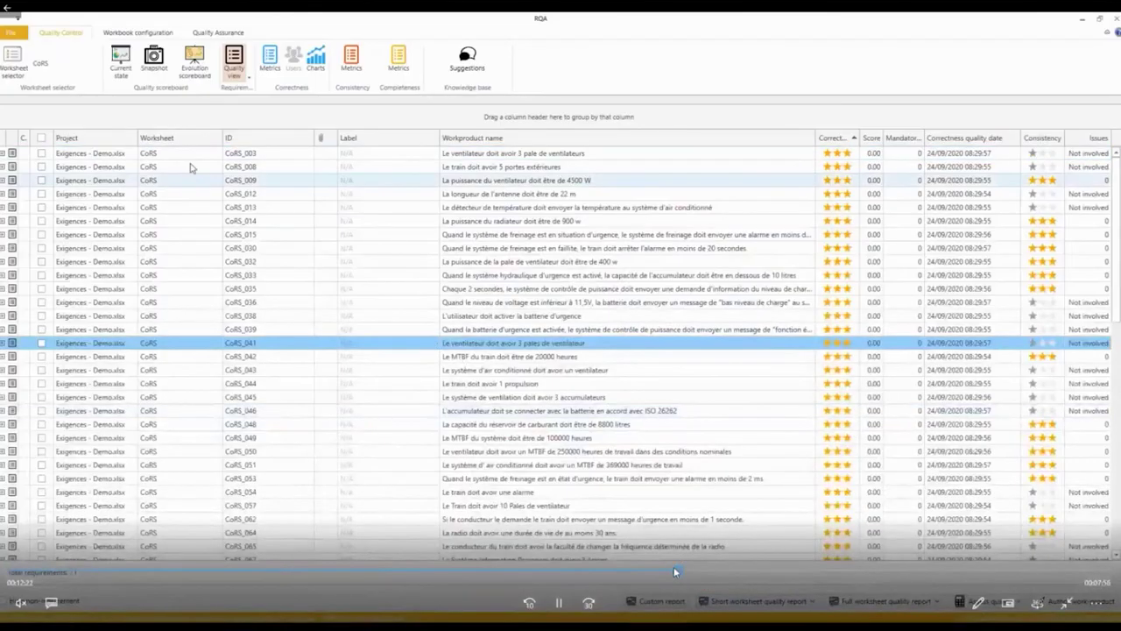
left_click(556, 604)
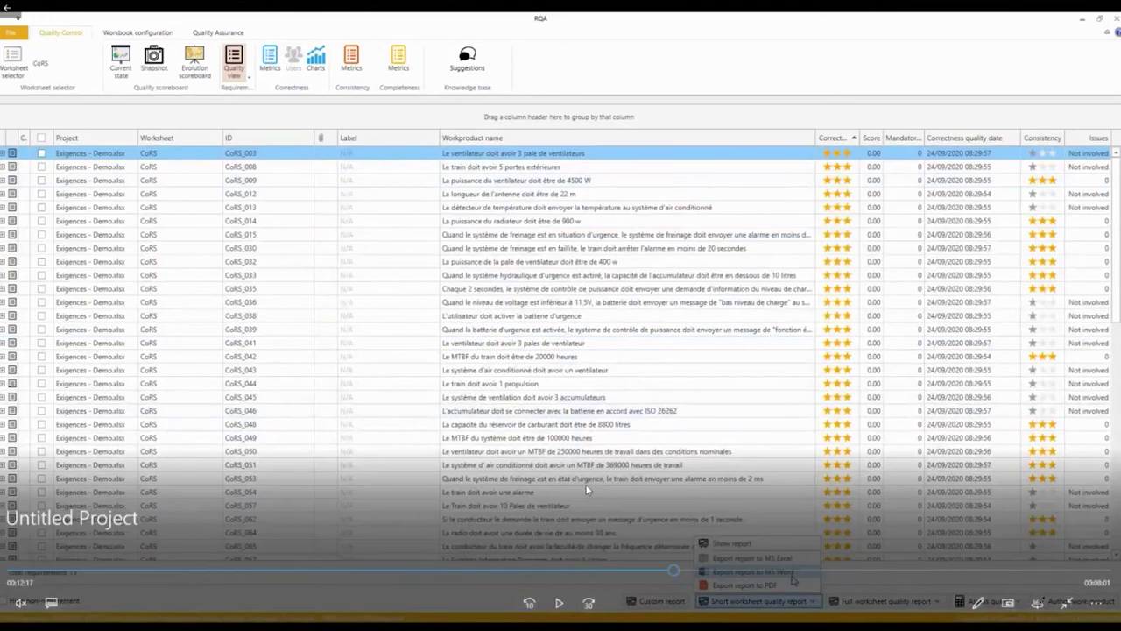
left_click(587, 486)
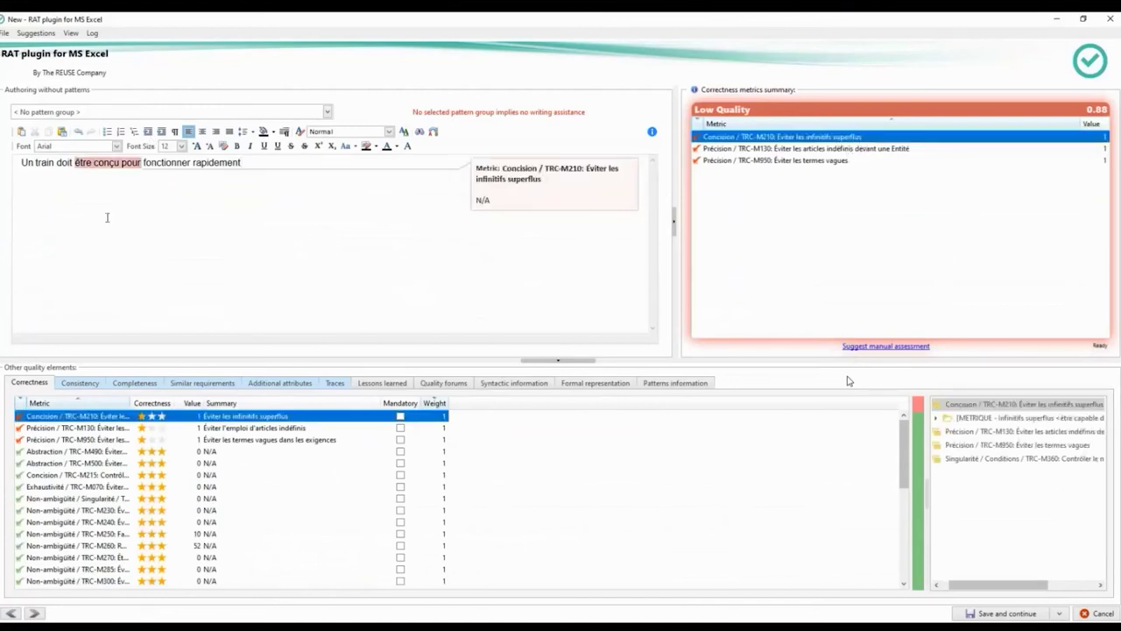
mouse_move(646, 577)
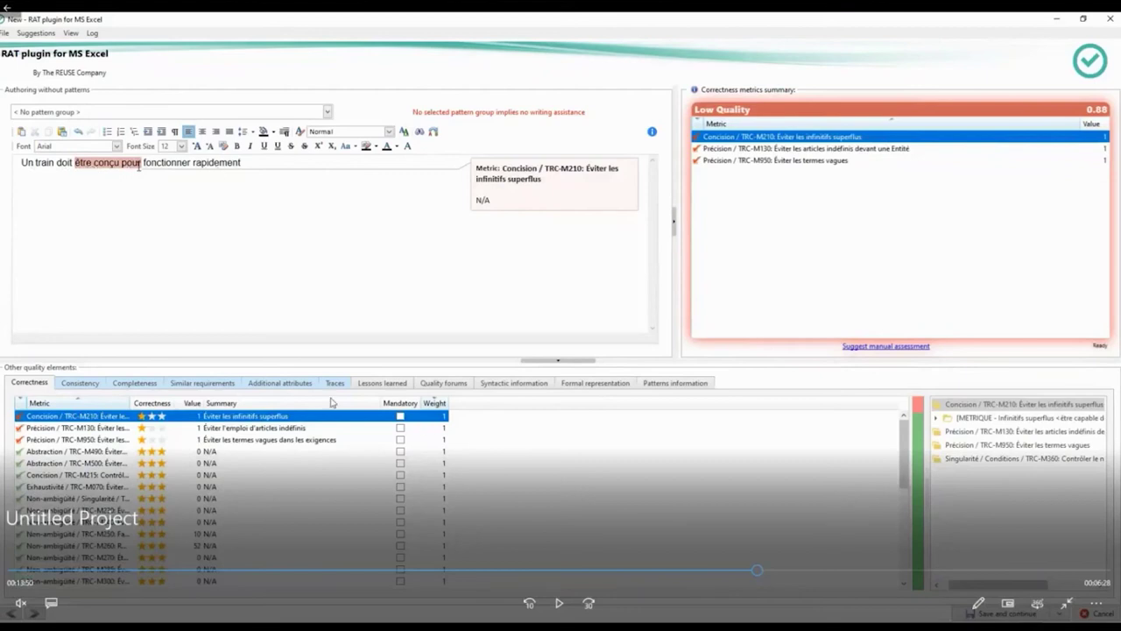
left_click(559, 602)
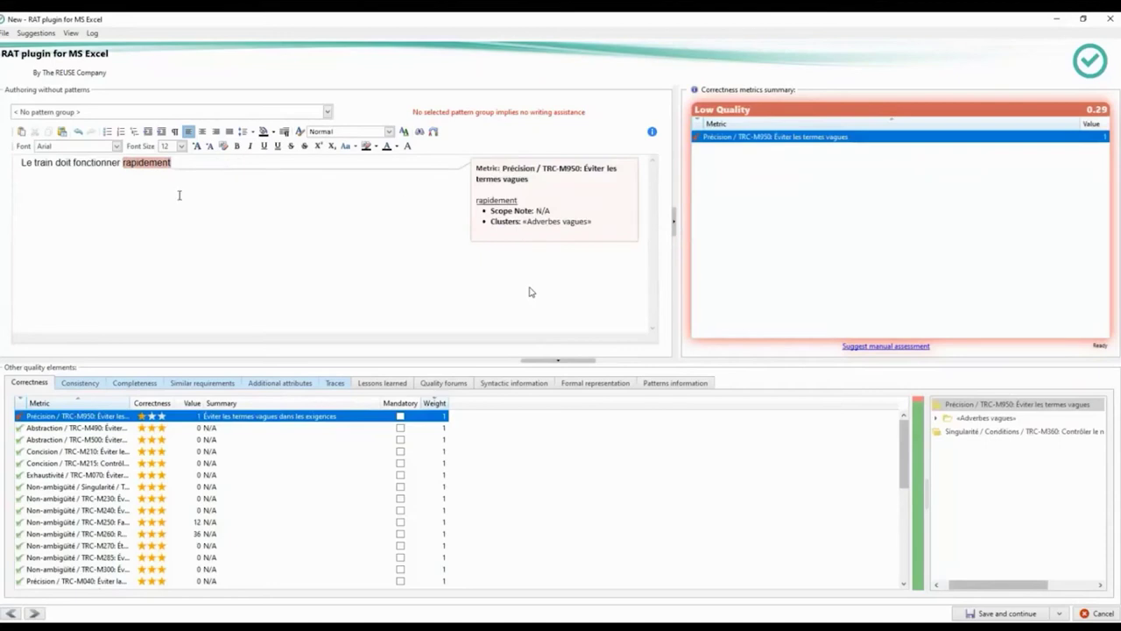
Step: Reword requirement CoRS_011 as "Le train doit atteindre une vitesse de 320 km/h" and save it to the worksheet
key("ctrl+shift+Left")
key("BackSpace")
type("atteindre")
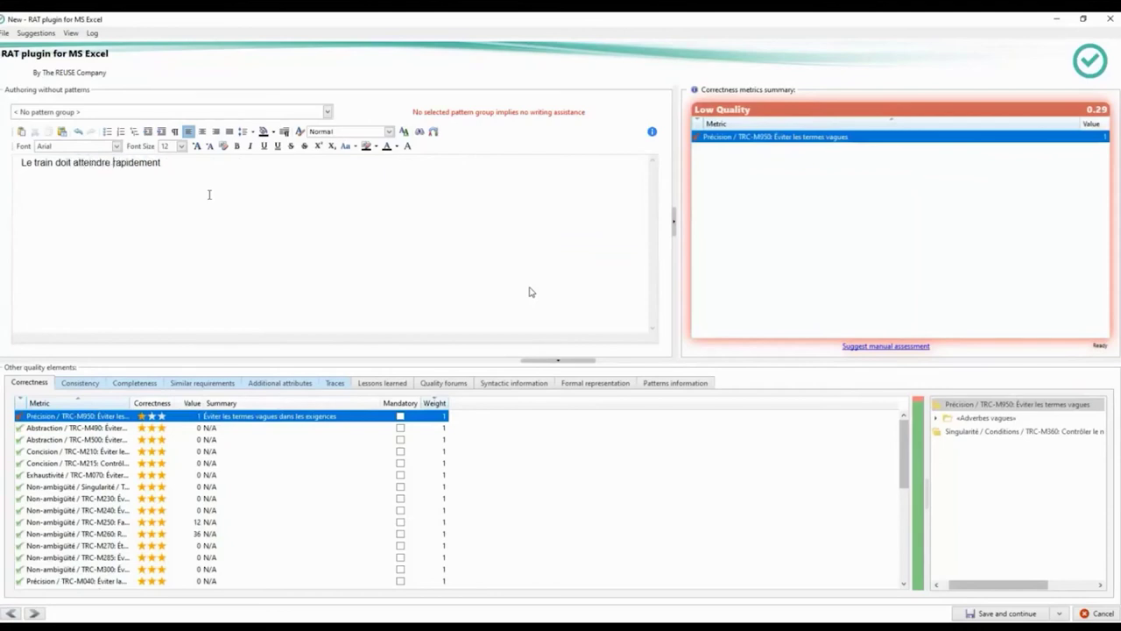
key("ctrl+shift+Right")
type("une vi")
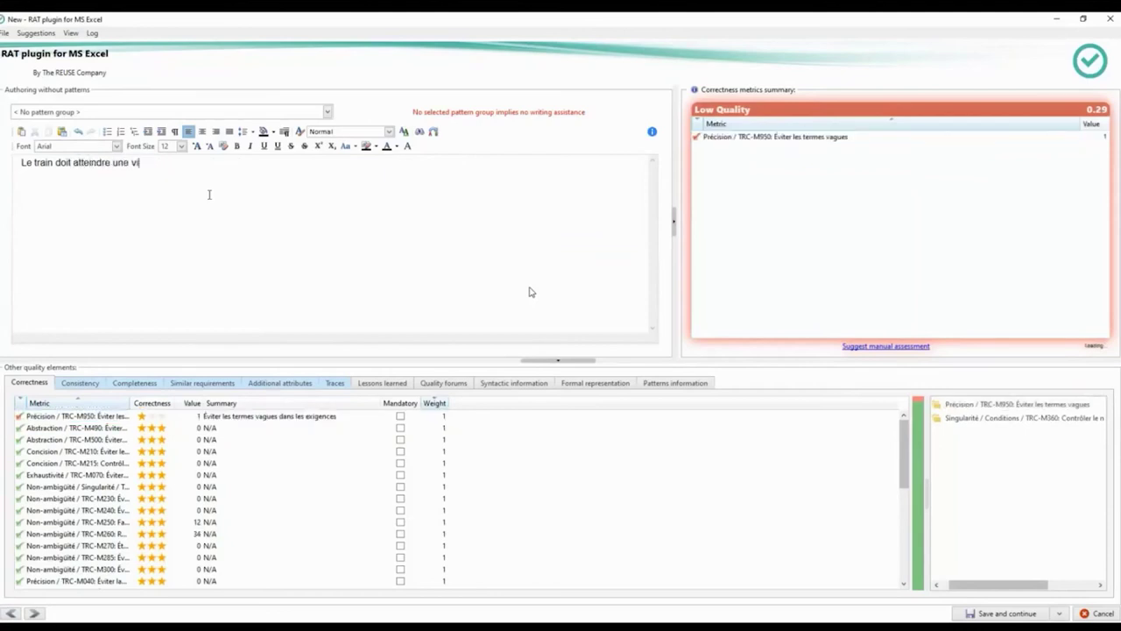
type("tesse de 320 ")
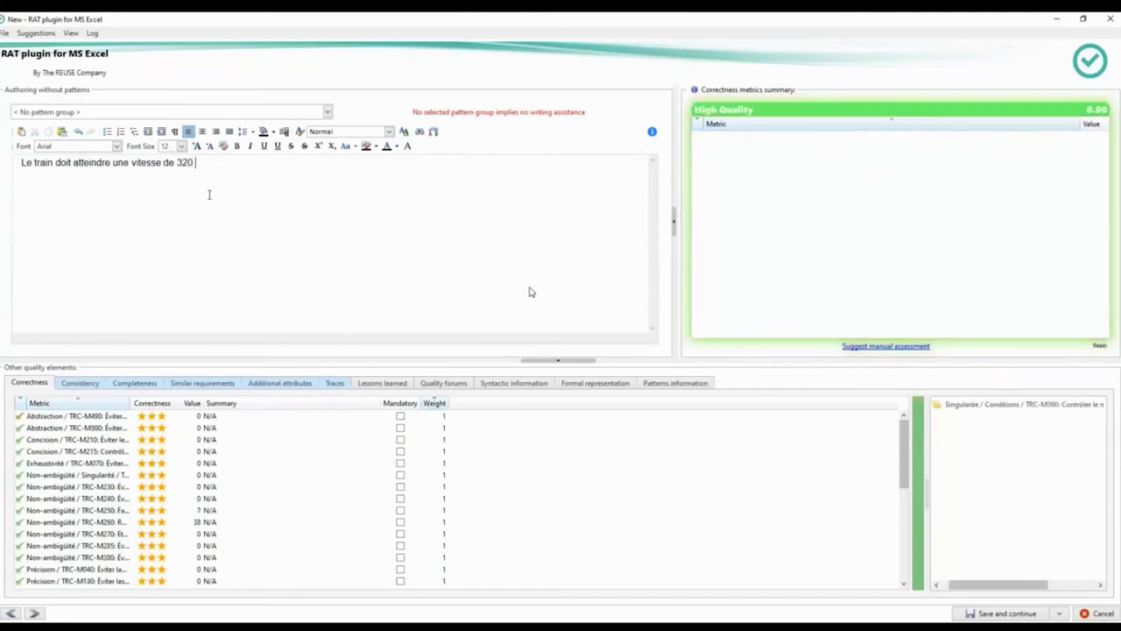
type("km/h")
left_click(1018, 613)
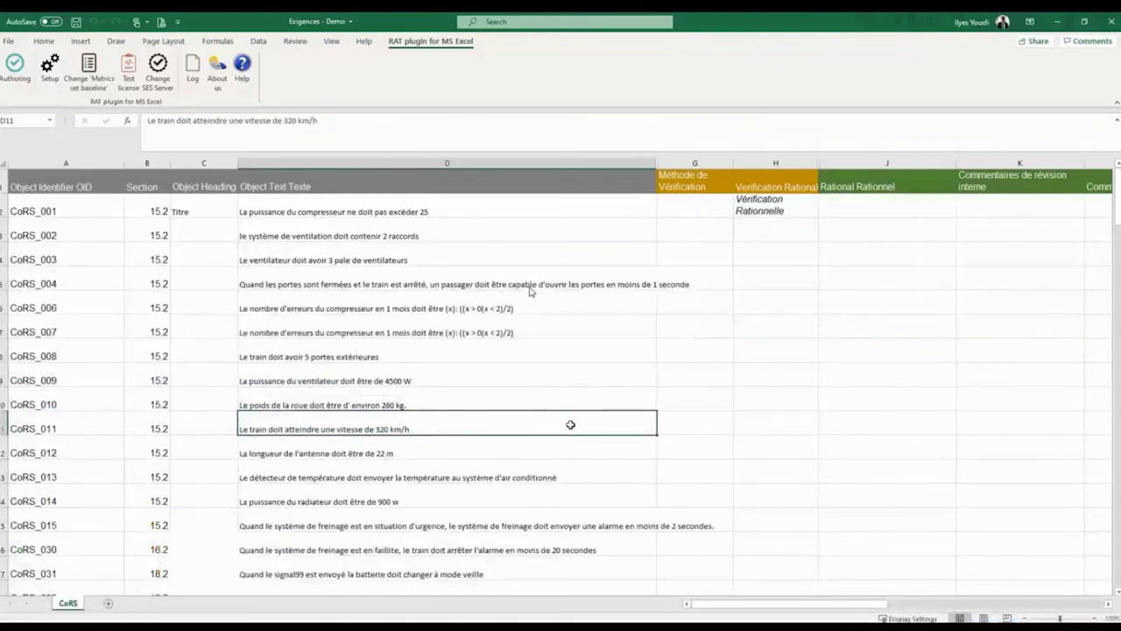
Step: Examine the modification date, quality level and numeric quality recorded for CoRS_011 in row 11 of the worksheet
key("Right")
key("Right")
key("Right")
key("Right")
key("Right")
key("Right")
key("Right")
key("Right")
key("Right")
key("Right")
key("Right")
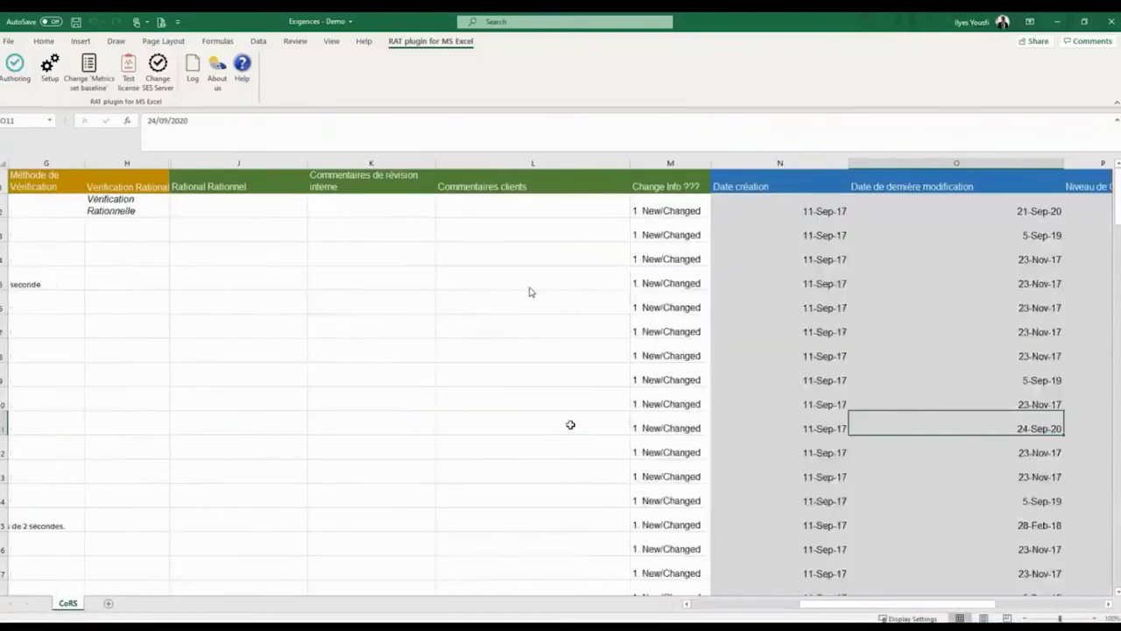
key("Right")
key("Right")
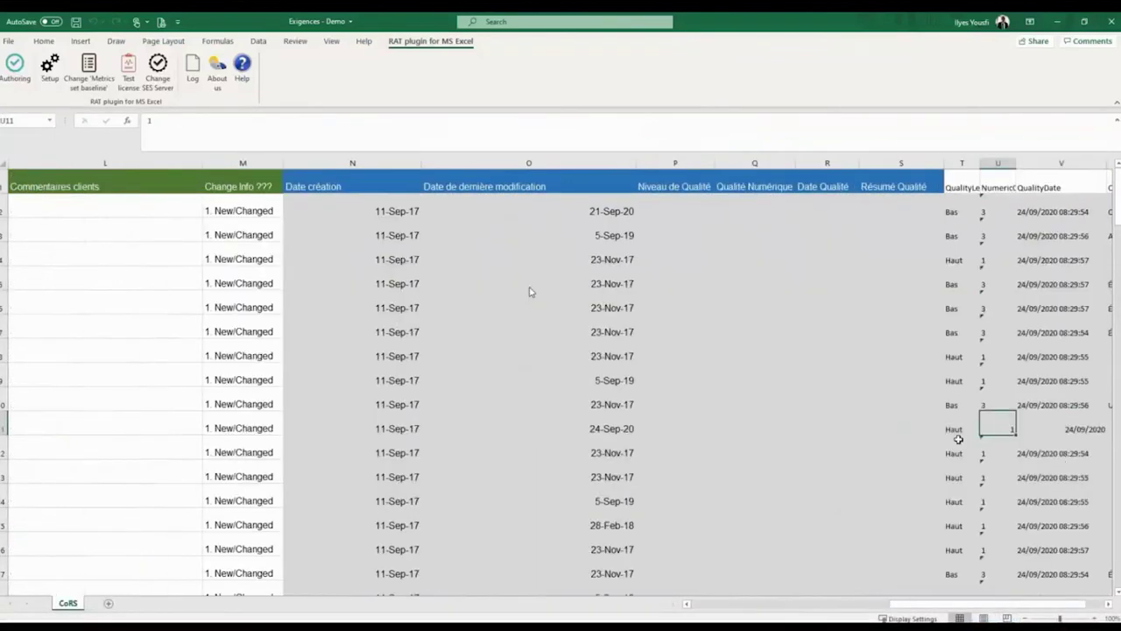
left_click(955, 430)
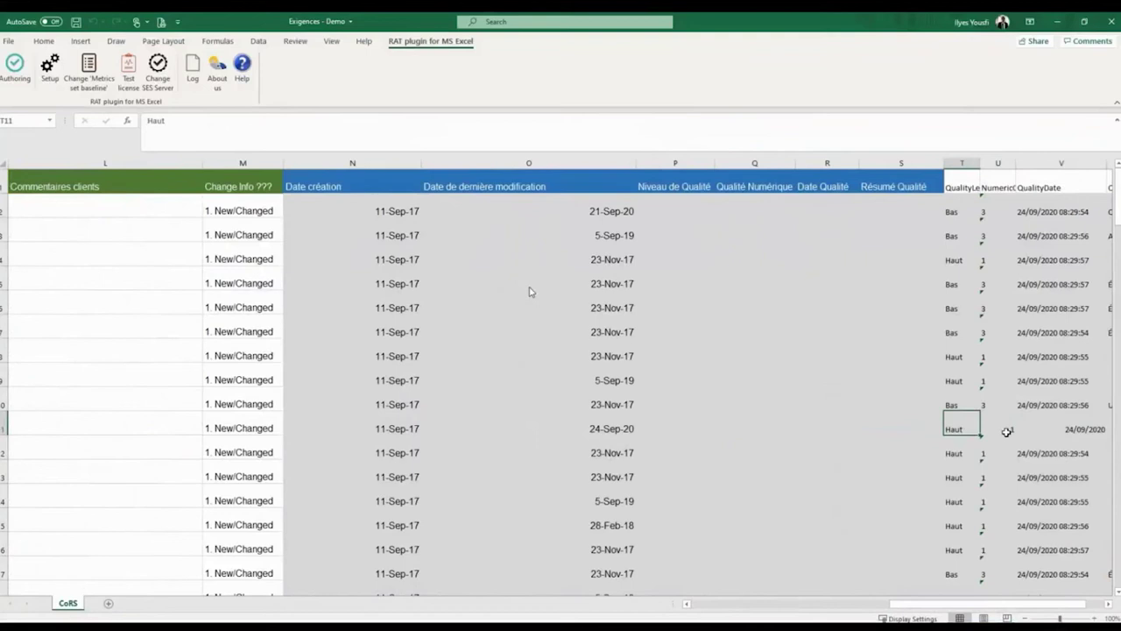
Step: Try to copy the formatting of QualityDate cell V10 onto cell V11 with Format Painter
left_click(1057, 405)
left_click(43, 42)
left_click(54, 87)
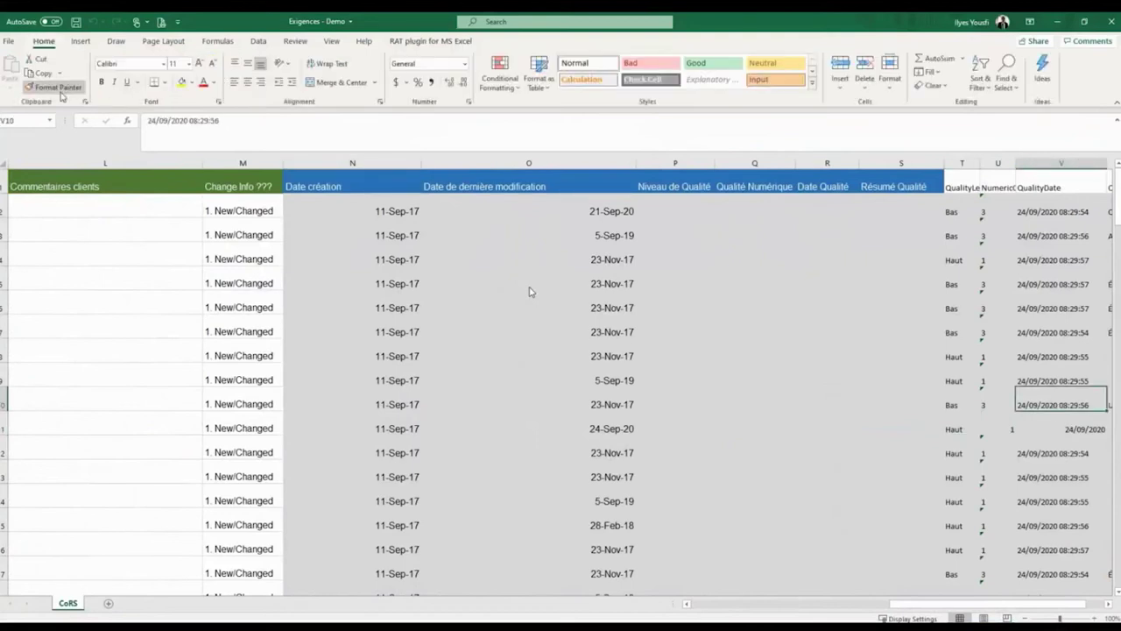
left_click(1056, 420)
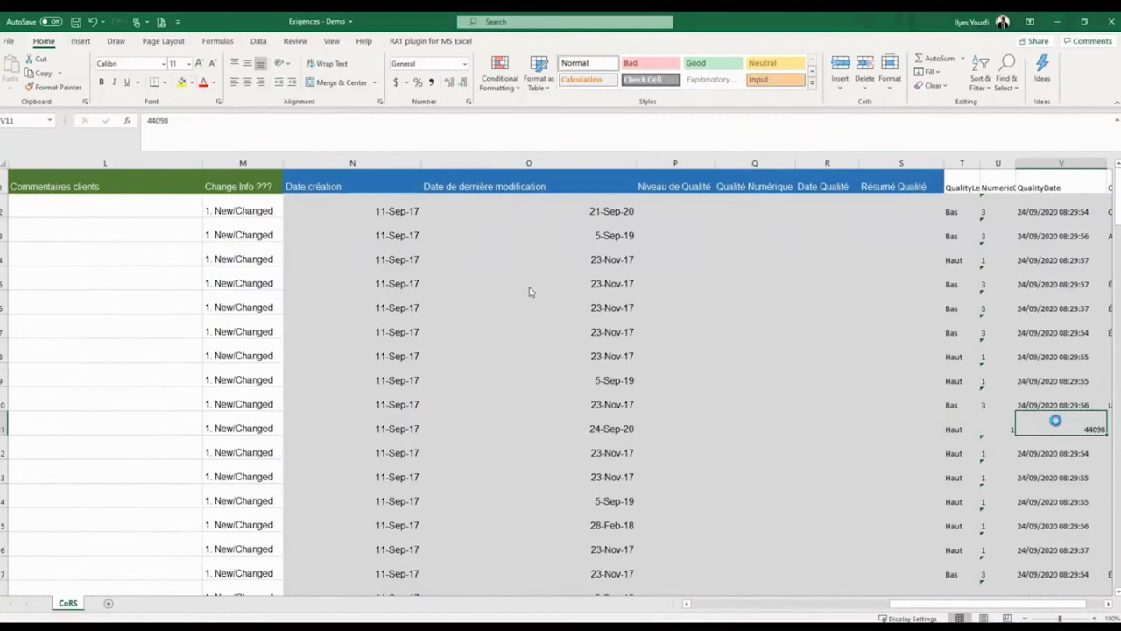
Step: Open requirement CoRS_063 for authoring in the RAT plugin and replace the unit "VAC" with "kW"
key("Home")
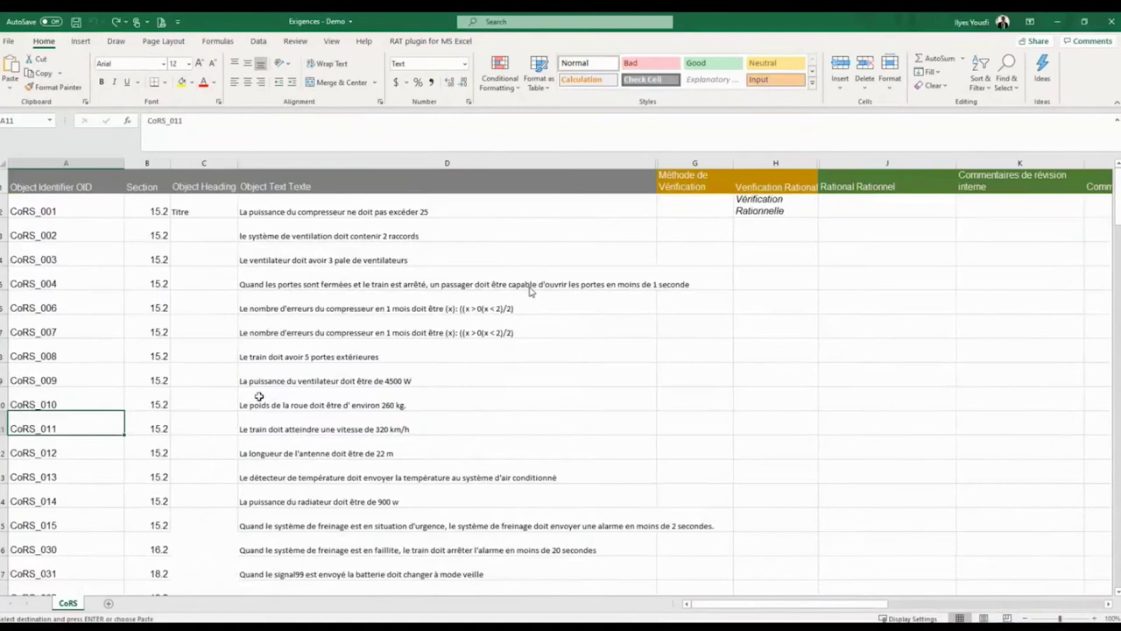
scroll(210, 386, "down", 13)
scroll(160, 413, "down", 1)
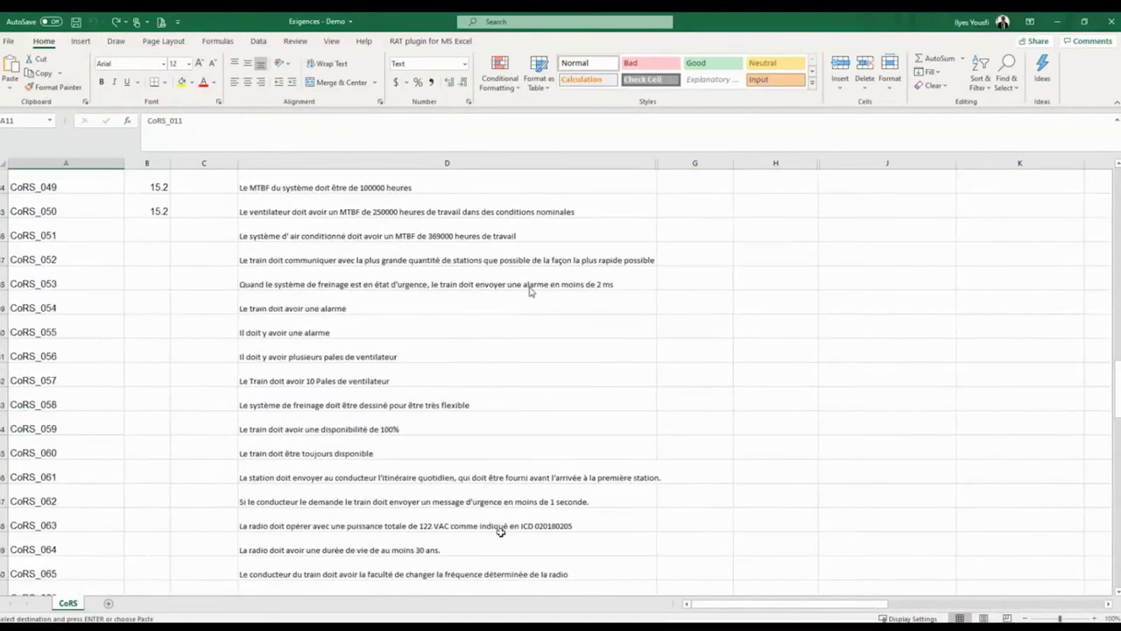
left_click(497, 525)
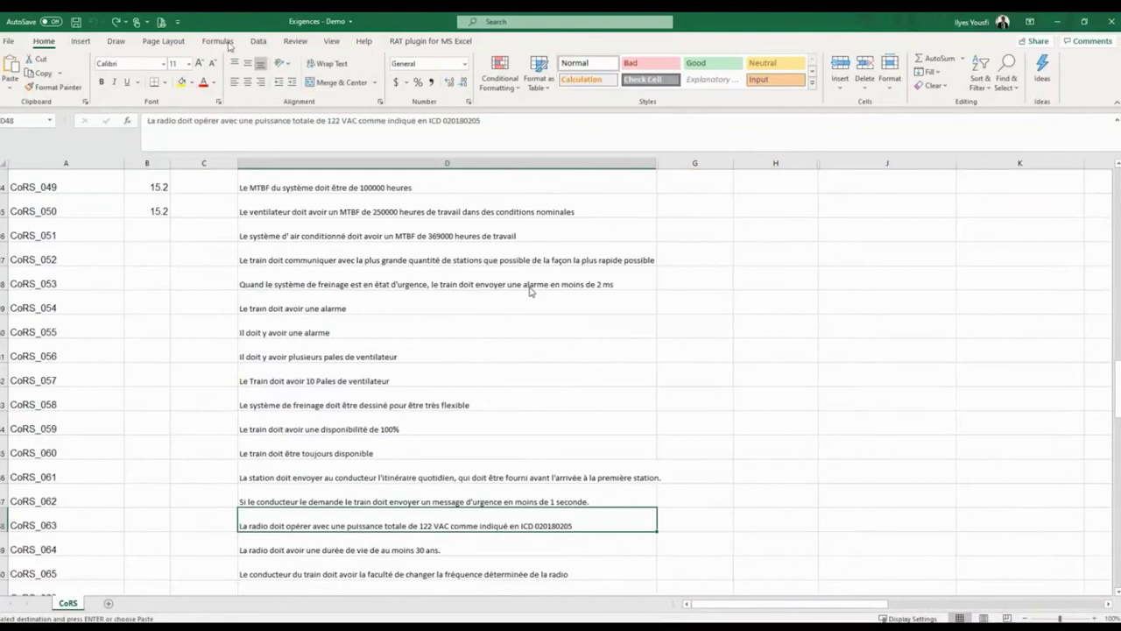
left_click(481, 41)
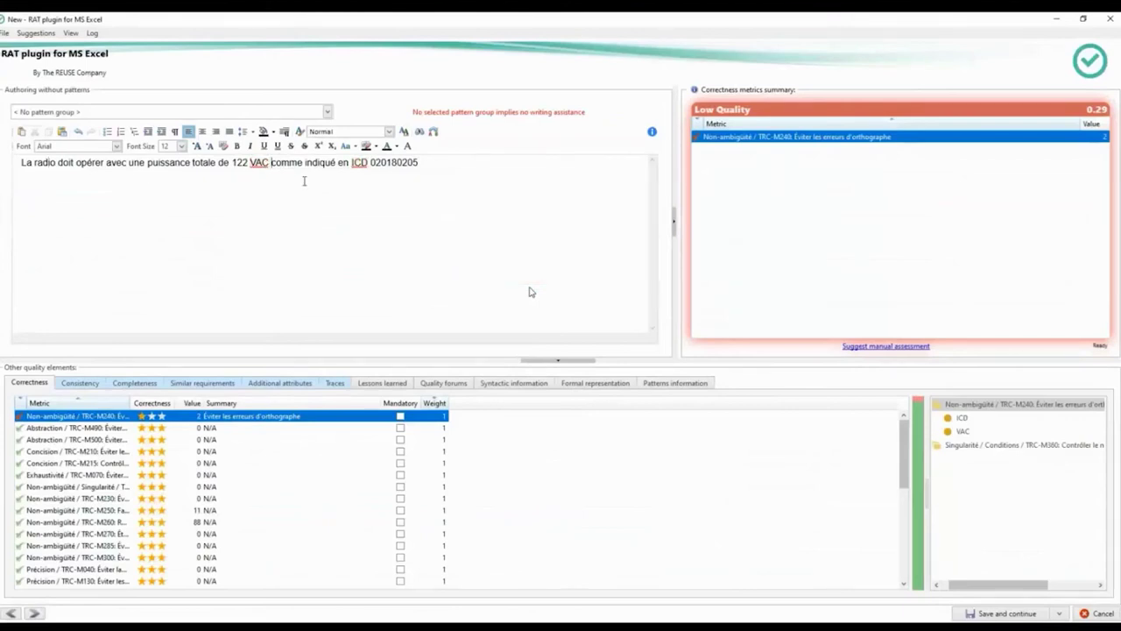
key("ctrl+shift+Left")
type("kW")
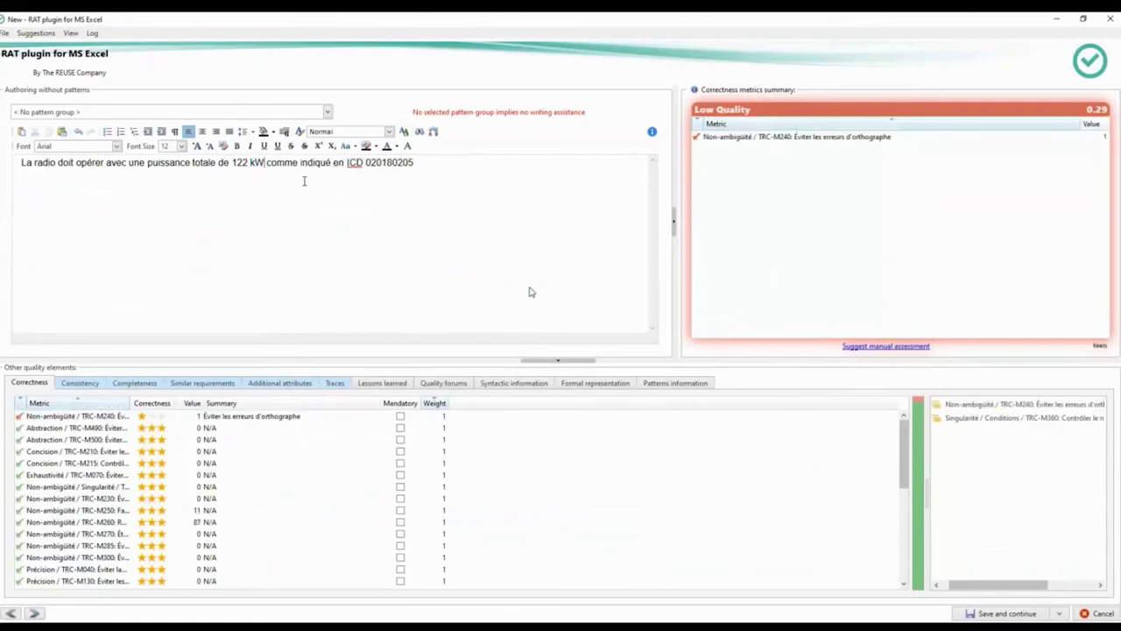
Step: Suggest adding the term "ICD" from the CoRS_063 text into the domain, with the description "Acronyme existant"
left_click(430, 164)
key("ctrl+Left")
key("ctrl+Left")
key("ctrl+Left")
key("ctrl+Left")
key("ctrl+Left")
left_click(367, 178)
key("ctrl+shift+Left")
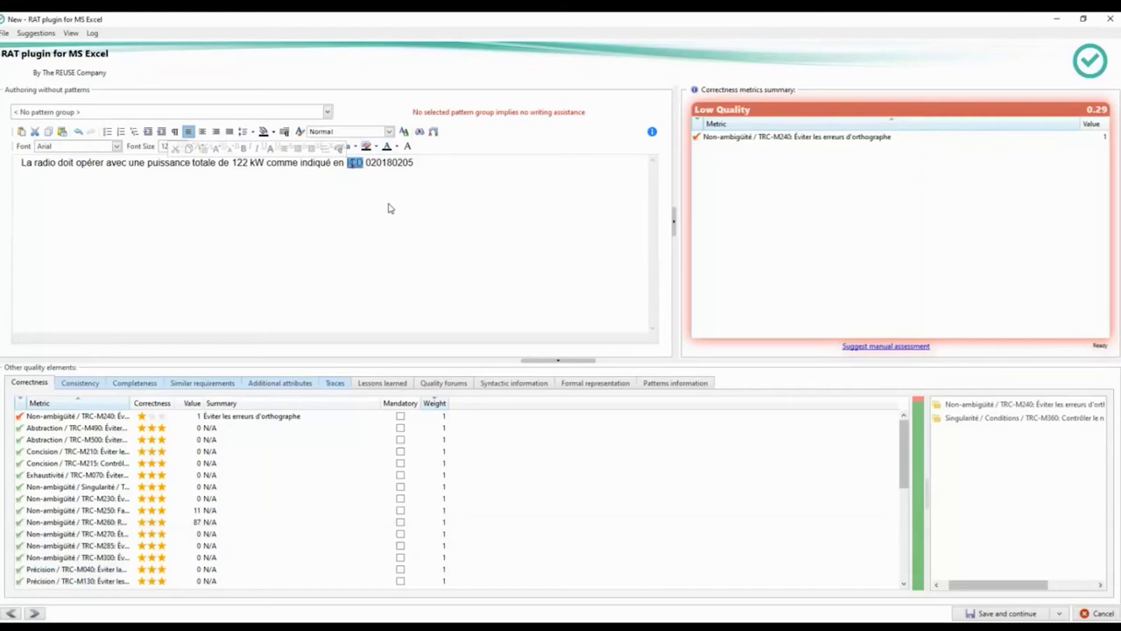
key("shift+F10")
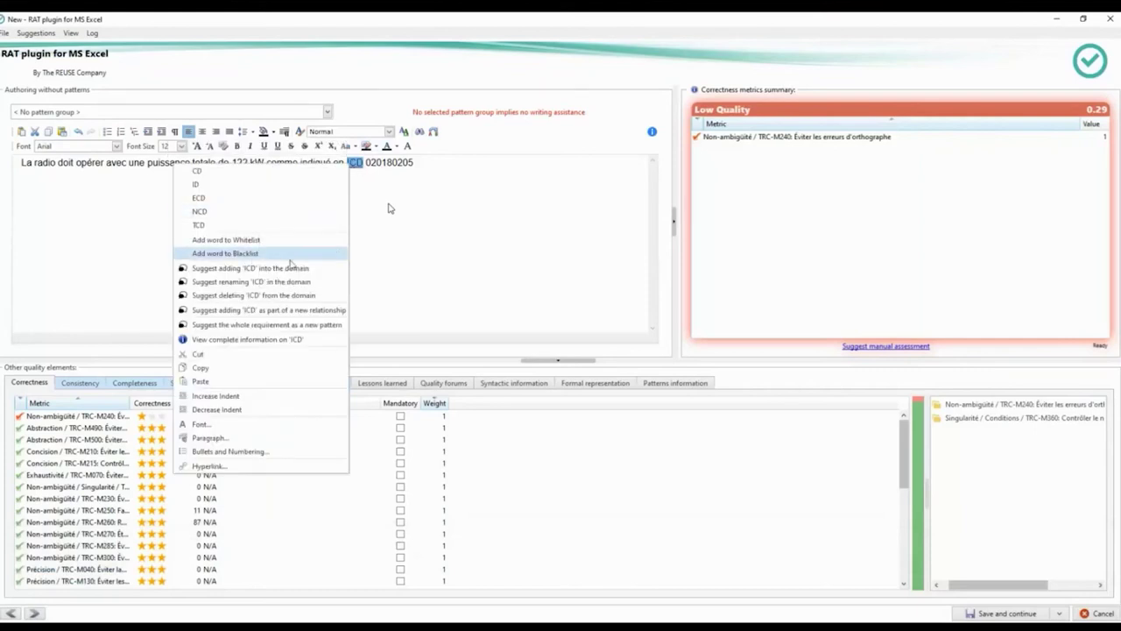
left_click(408, 283)
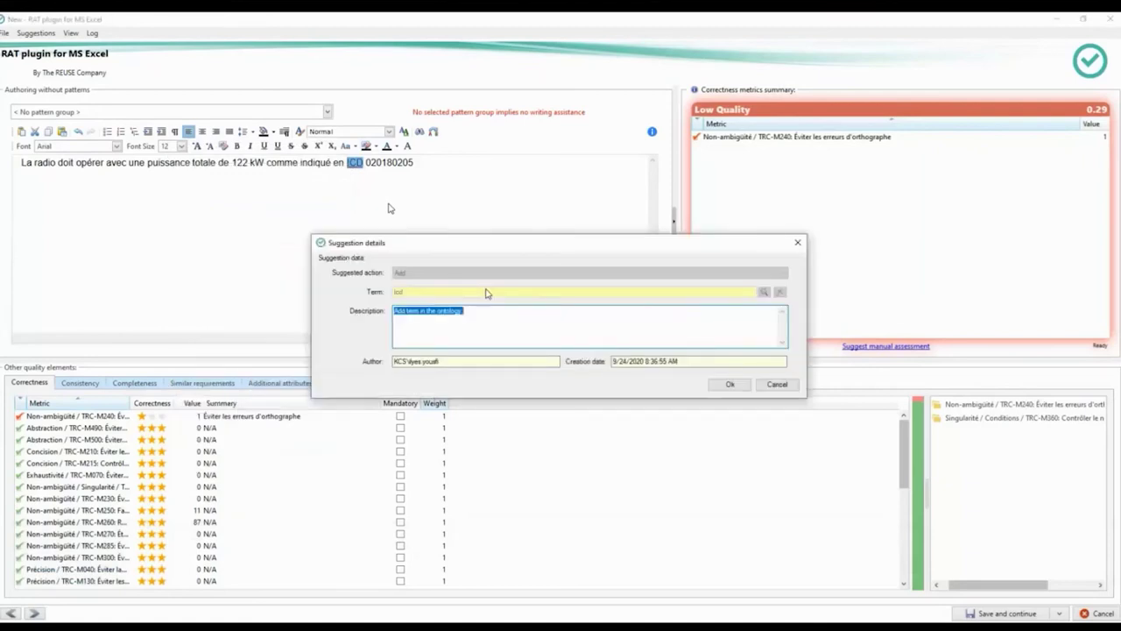
type("Acronyme existant")
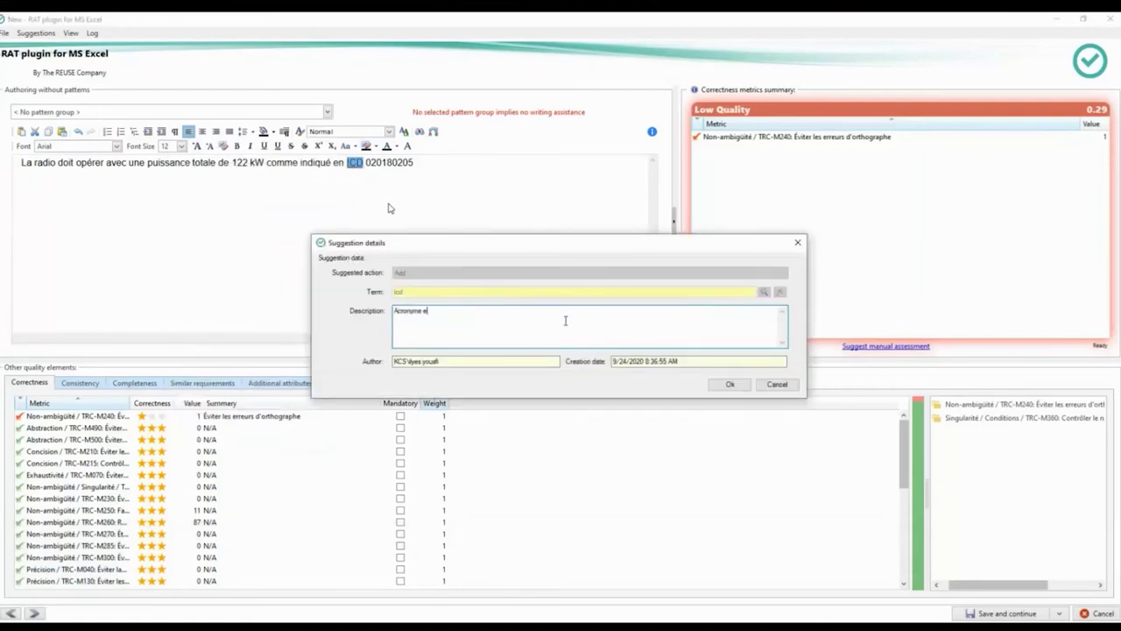
left_click(736, 385)
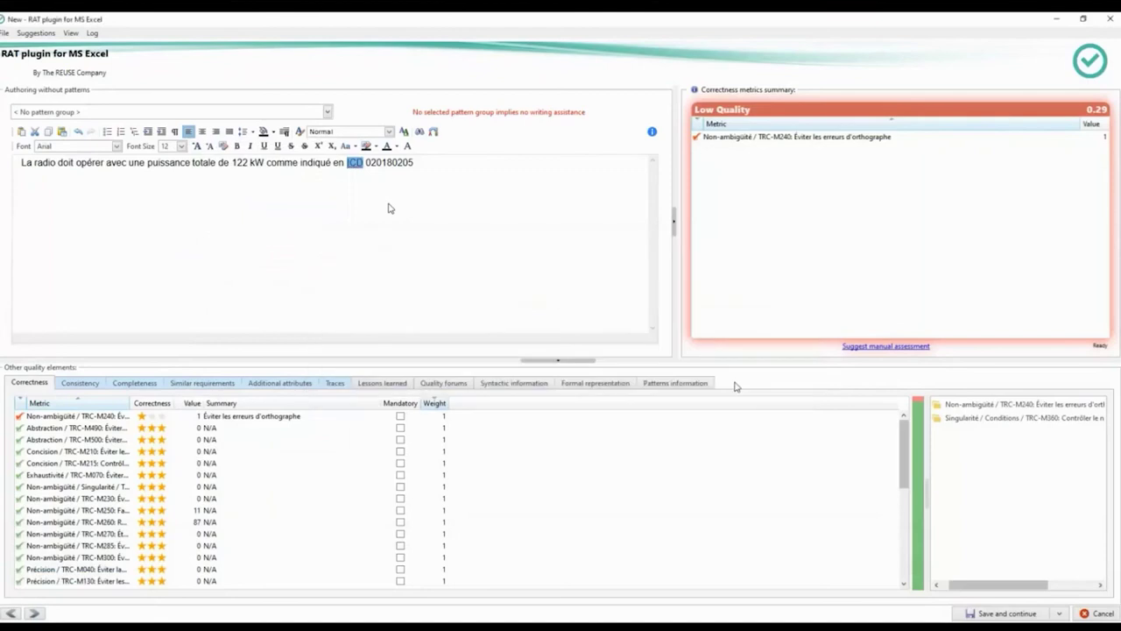
Step: Start a manual quality assessment suggestion for CoRS_063 with the quality Haut
left_click(644, 369)
left_click(892, 348)
key("alt+Down")
left_click(392, 215)
left_click(497, 228)
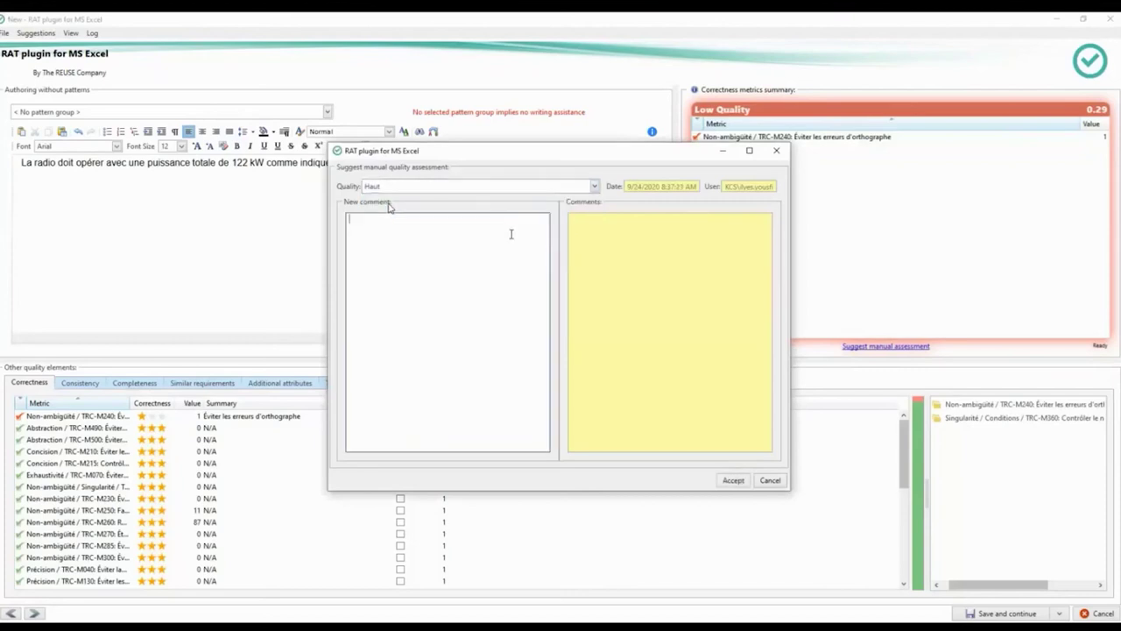
Step: Submit the assessment with the comment "Acronyme cohérent. Qualité élevée." and save CoRS_063 to the worksheet
type("Acronyme")
type(" es")
type("istant")
key("ctrl+BackSpace")
type("commen")
type("t. ")
type("Qualité élév")
type("ée.")
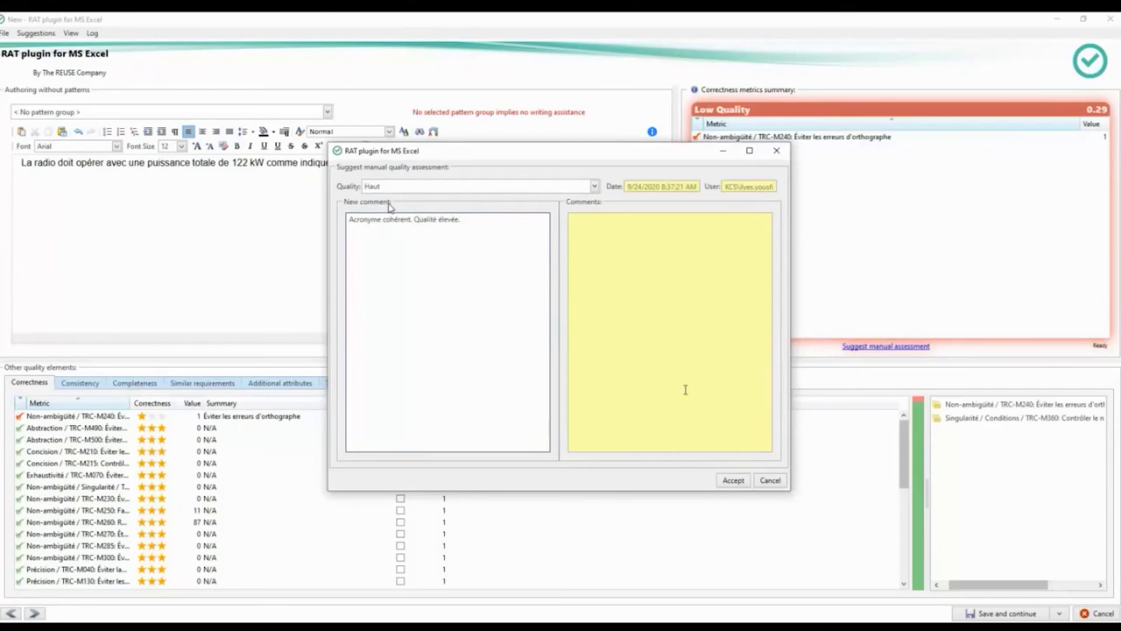
left_click(733, 479)
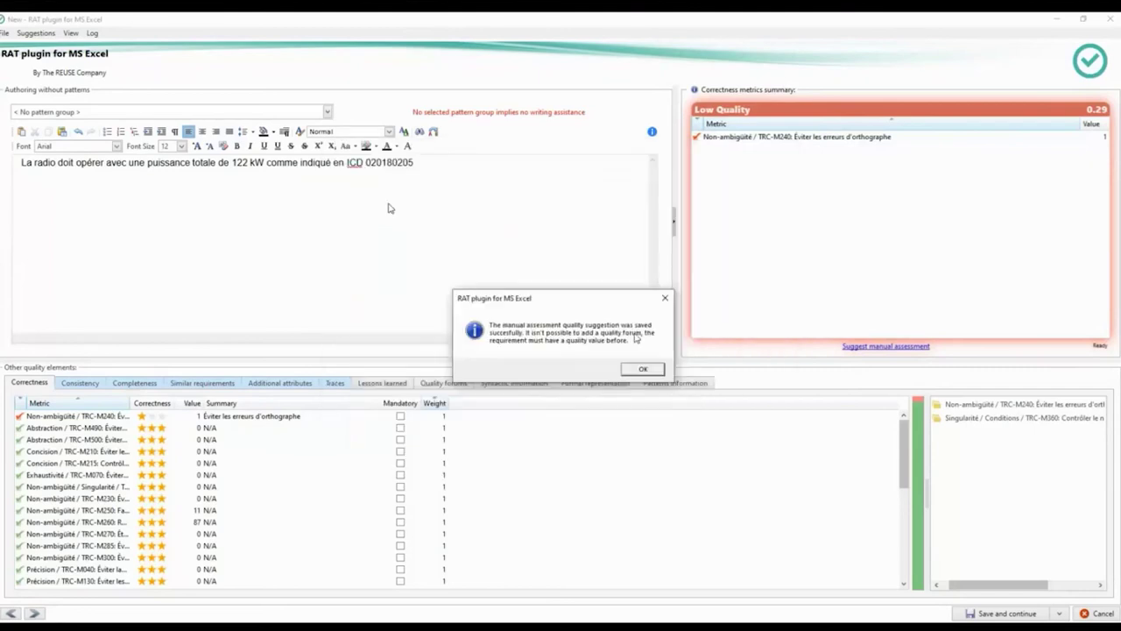
left_click(643, 368)
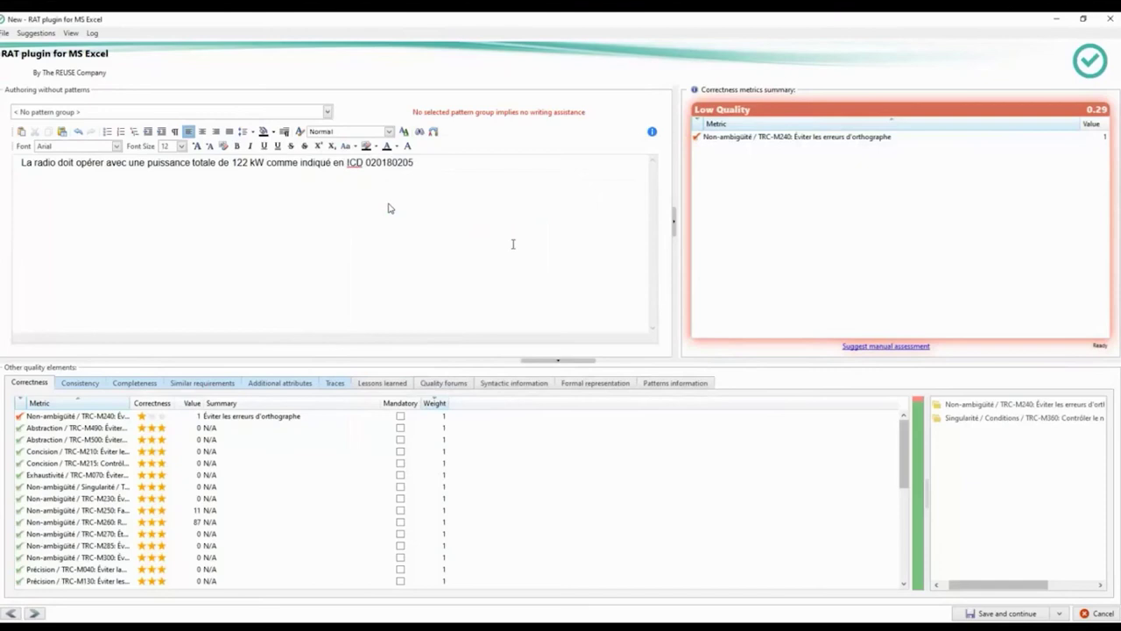
left_click(1007, 613)
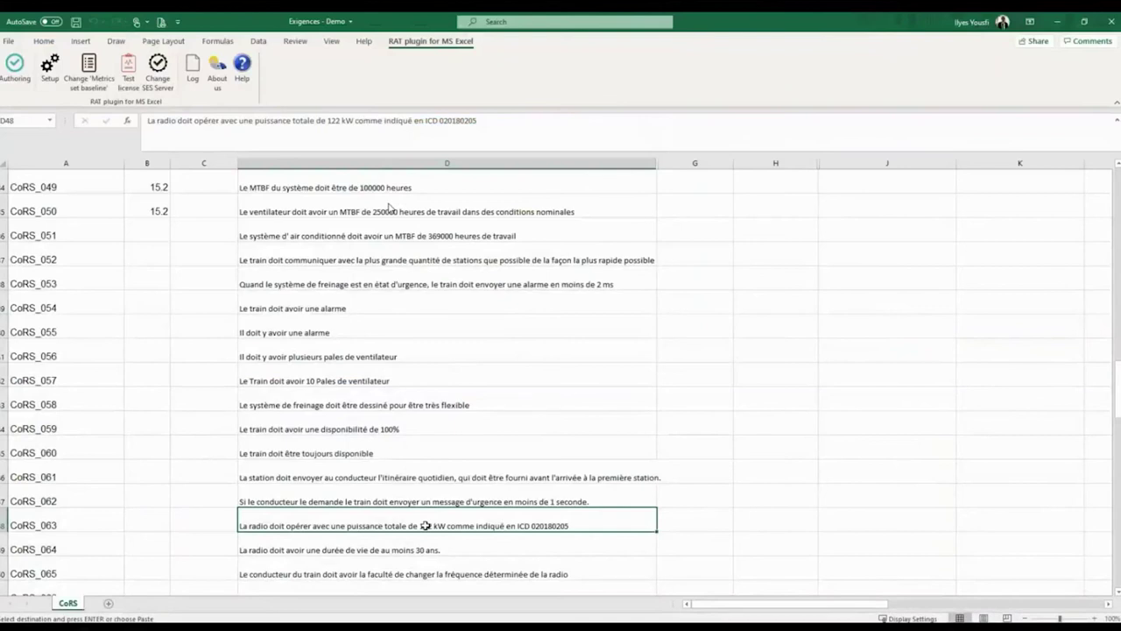
Step: Add the identifier CoRS_088 in cell A73 by copying CoRS_087 from the row above and changing its last digit
scroll(342, 453, "down", 2)
left_click(355, 447)
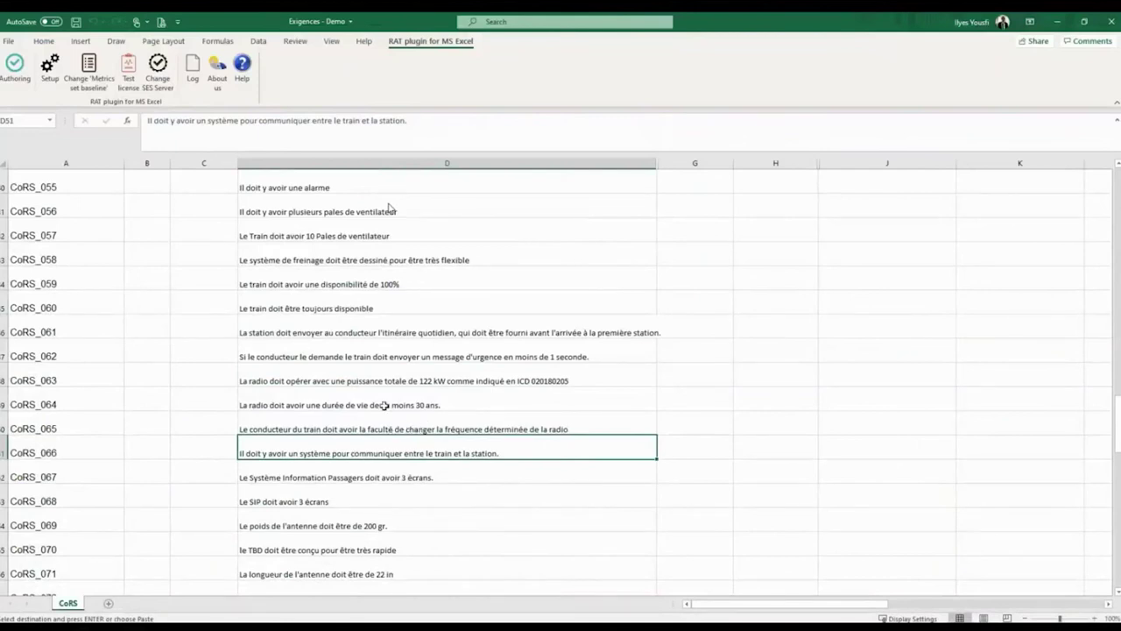
scroll(384, 405, "down", 3)
scroll(383, 405, "down", 2)
scroll(385, 405, "down", 3)
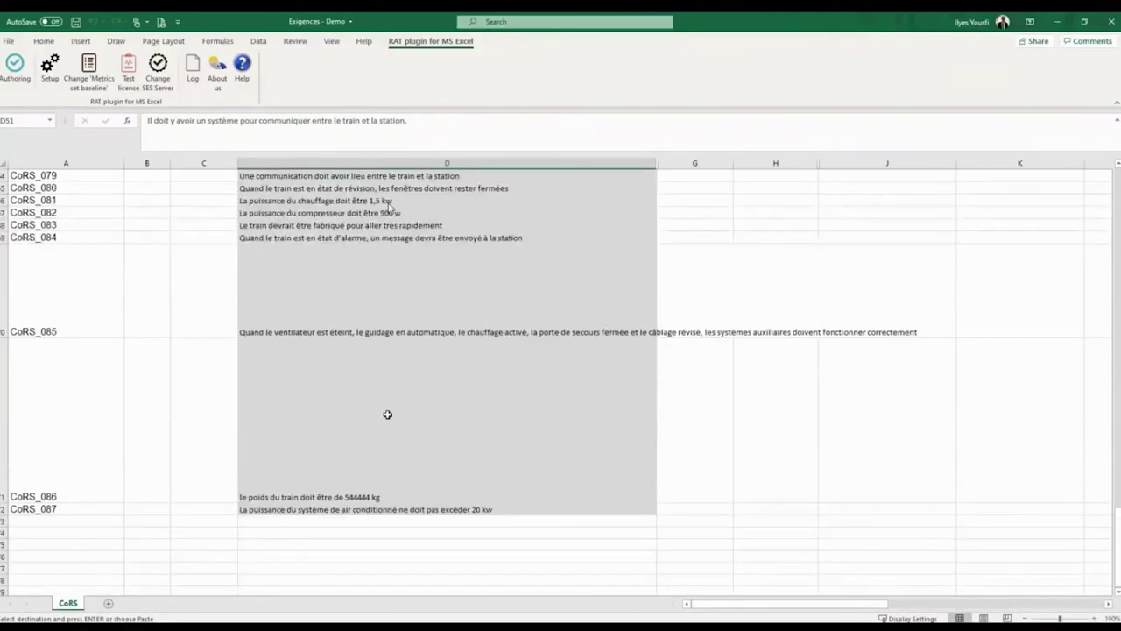
scroll(343, 477, "down", 1)
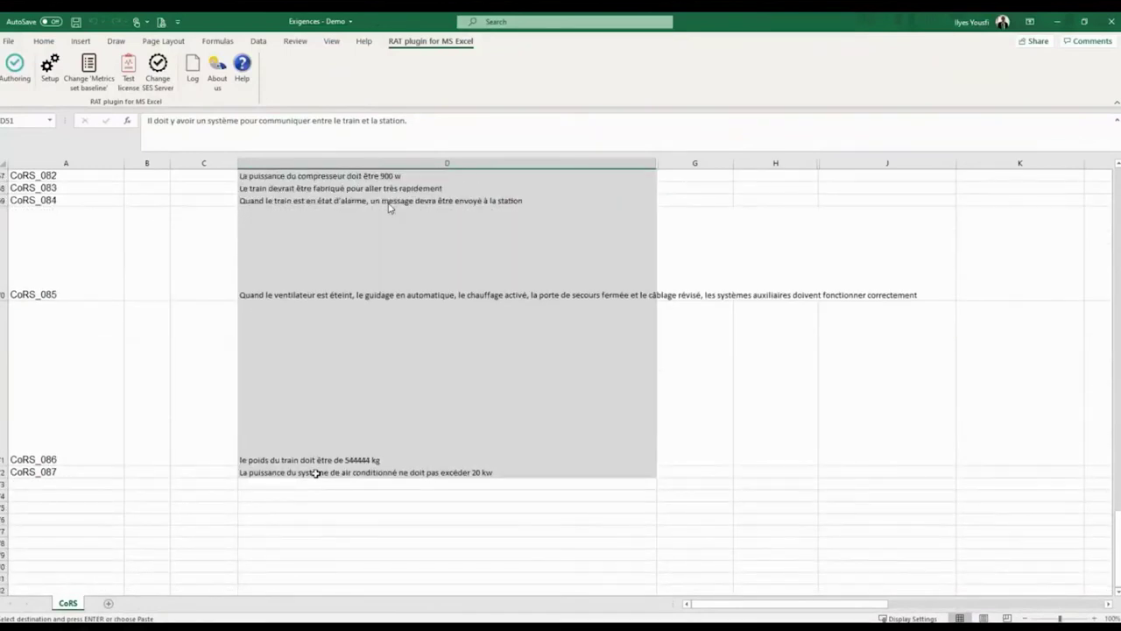
left_click(99, 472)
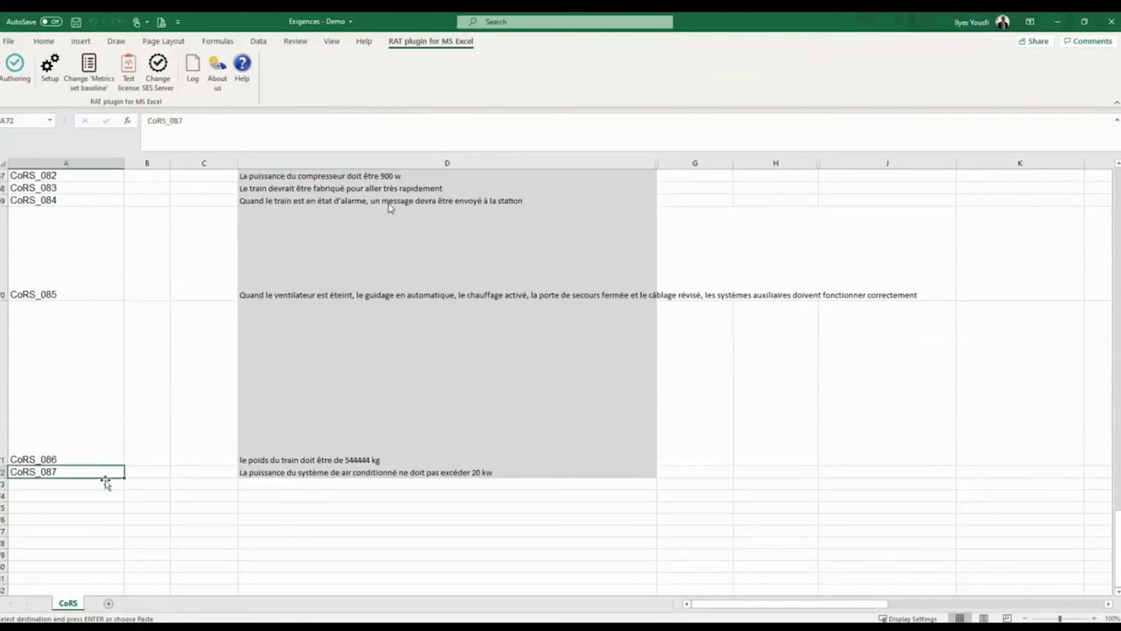
left_click(87, 484)
key("ctrl+v")
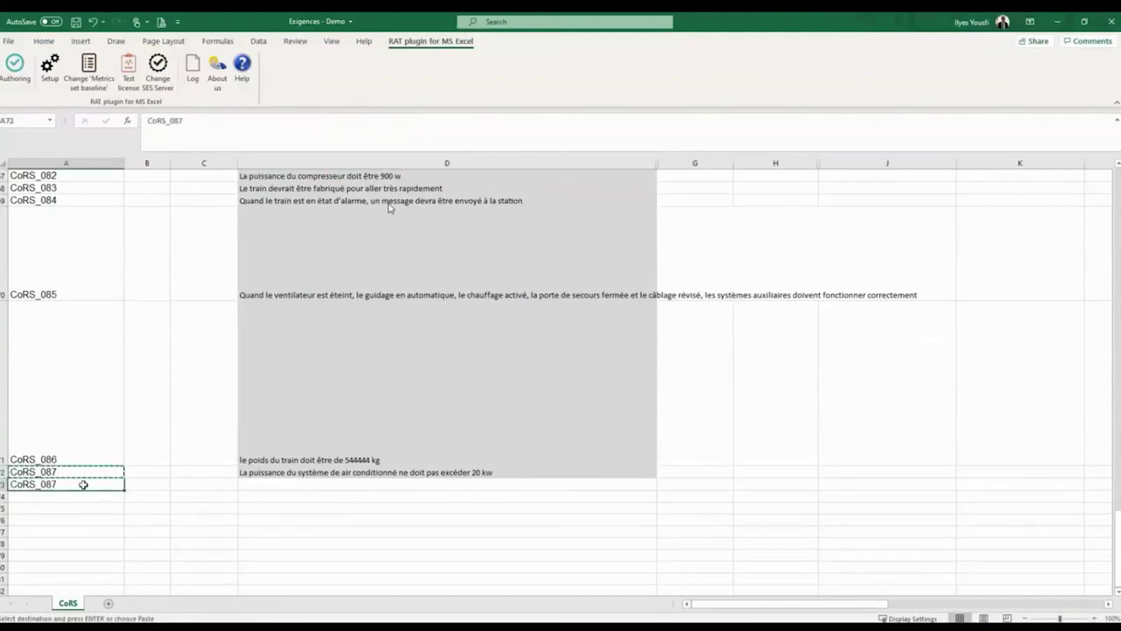
double_click(84, 486)
key("BackSpace")
type("8")
key("Return")
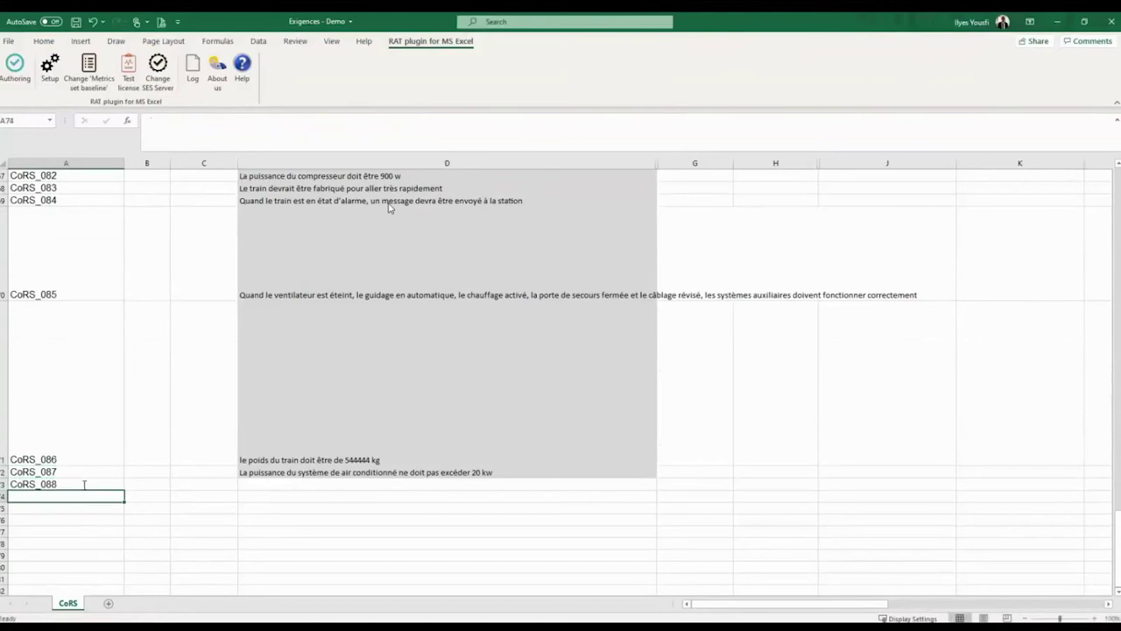
Step: Open the empty description cell D73 of CoRS_088 for authoring in the RAT plugin
left_click(48, 484)
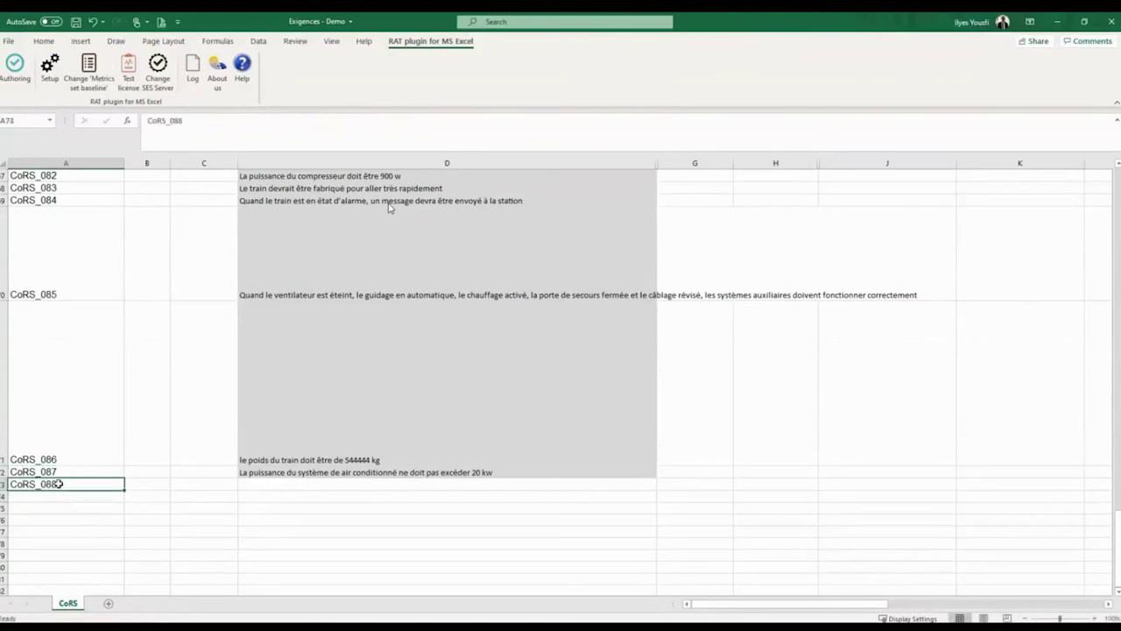
left_click(303, 484)
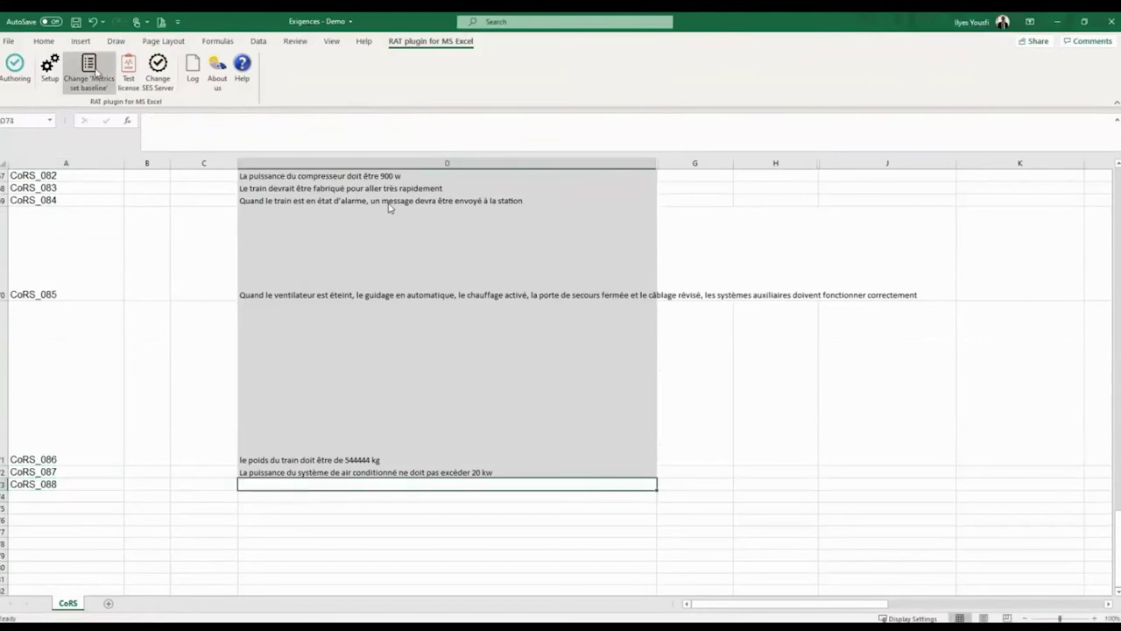
left_click(15, 68)
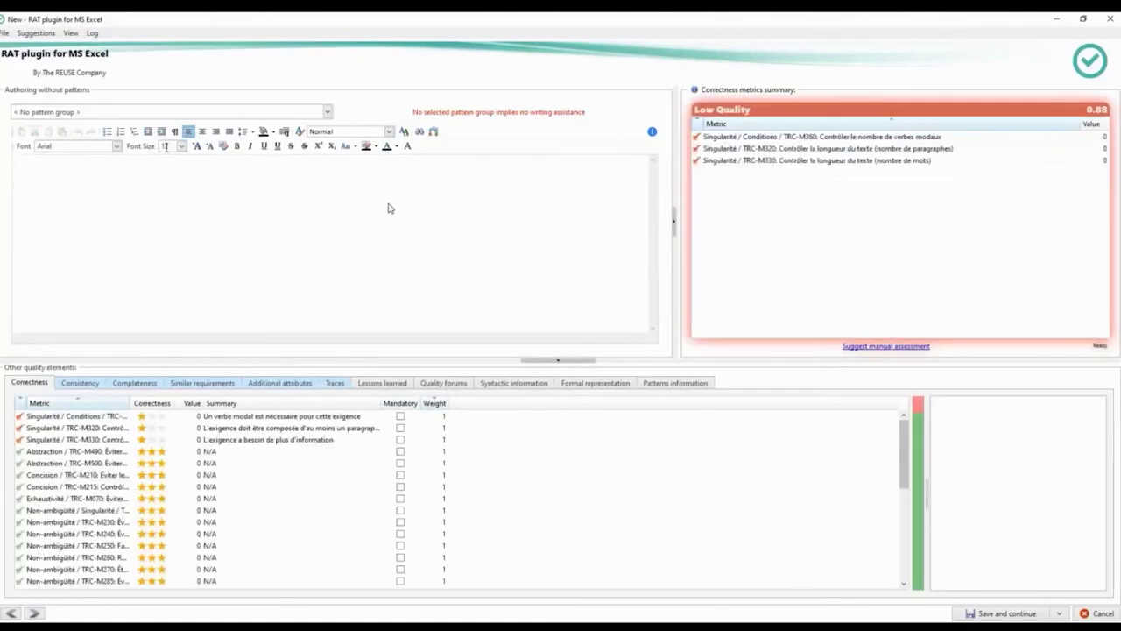
mouse_move(576, 493)
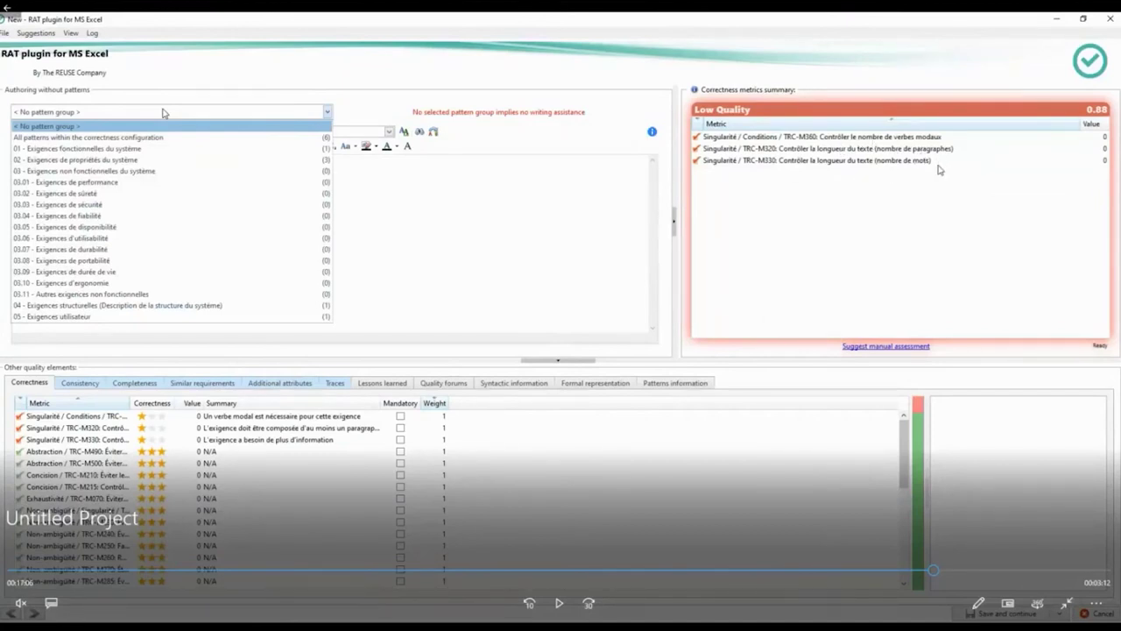
left_click(559, 602)
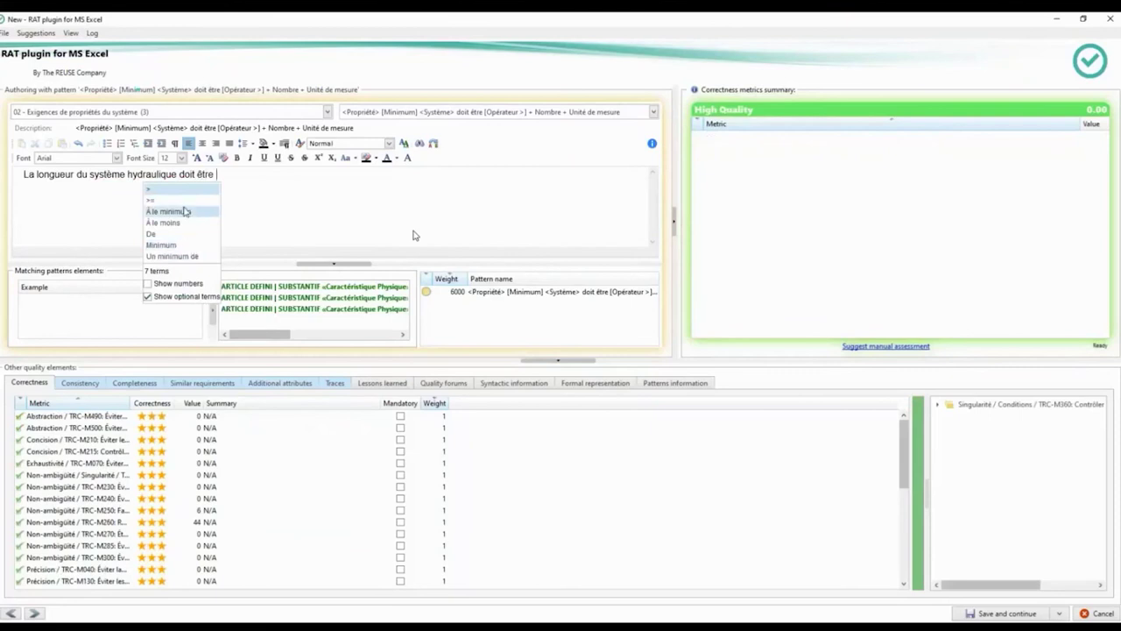
Step: Complete the requirement as "La longueur du système hydraulique doit être au minimum de 22 m" and save it to the worksheet
type("mym")
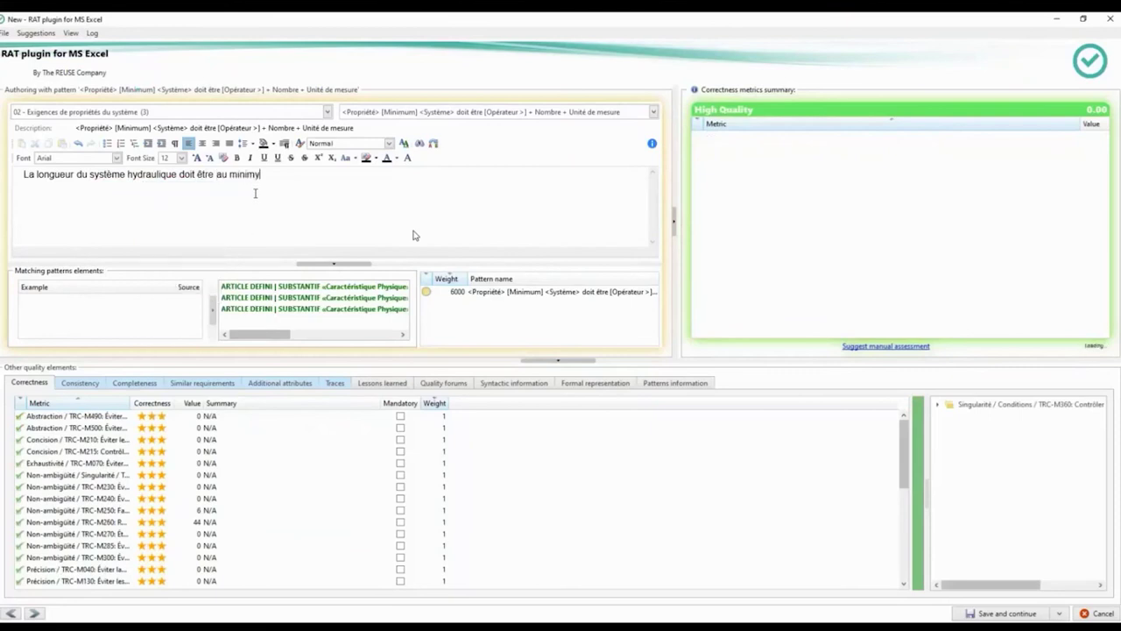
key("BackSpace")
key("BackSpace")
key("BackSpace")
type("um ")
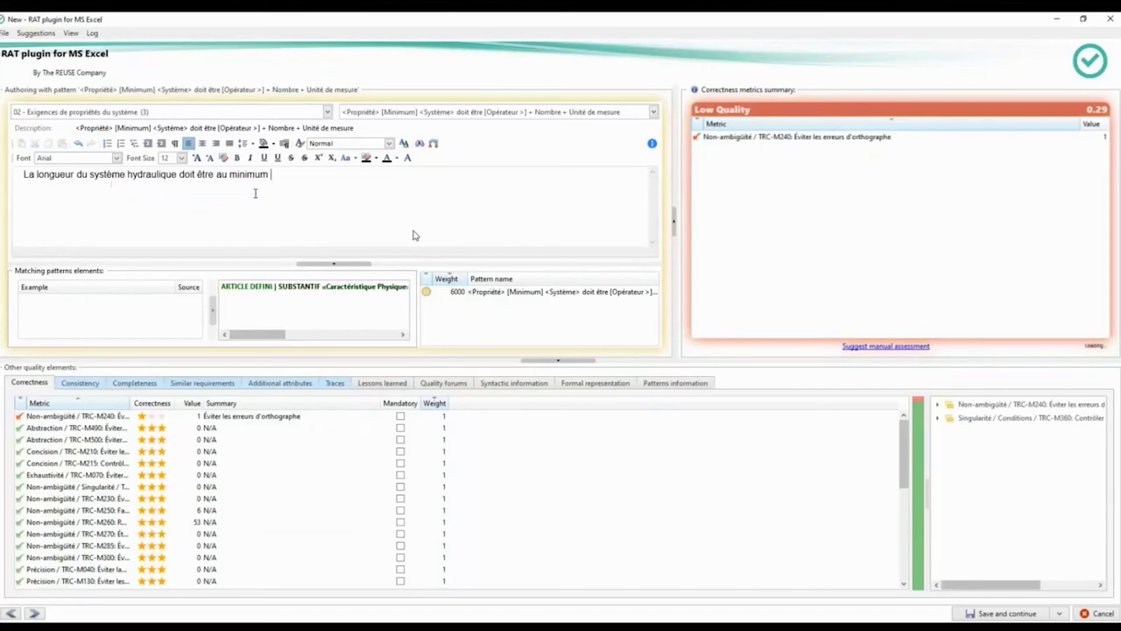
type("de ")
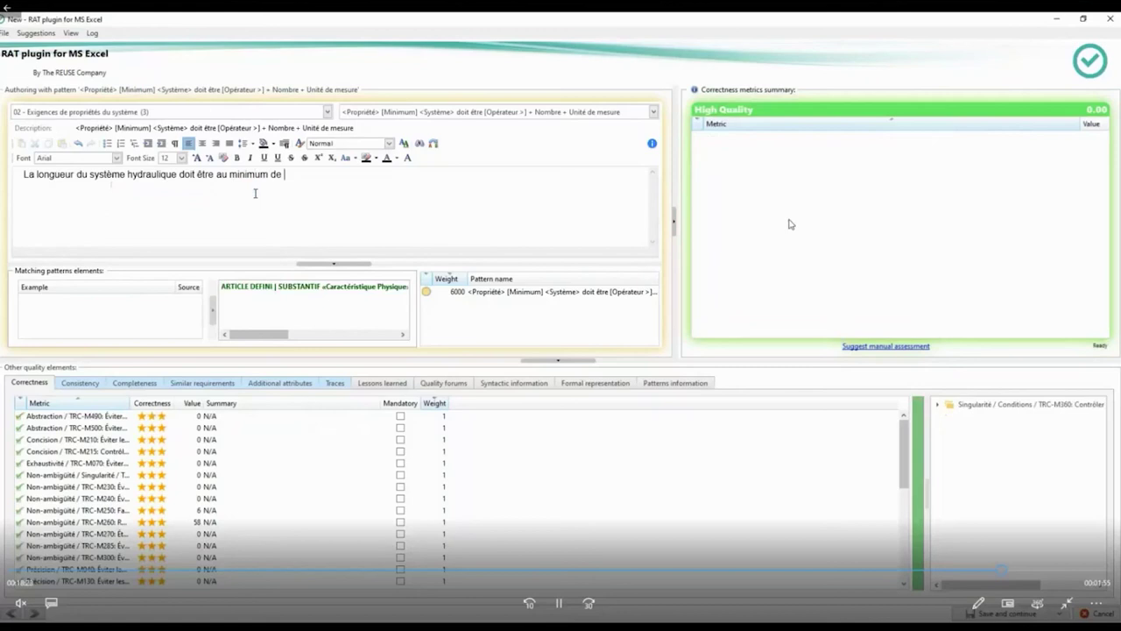
type("22")
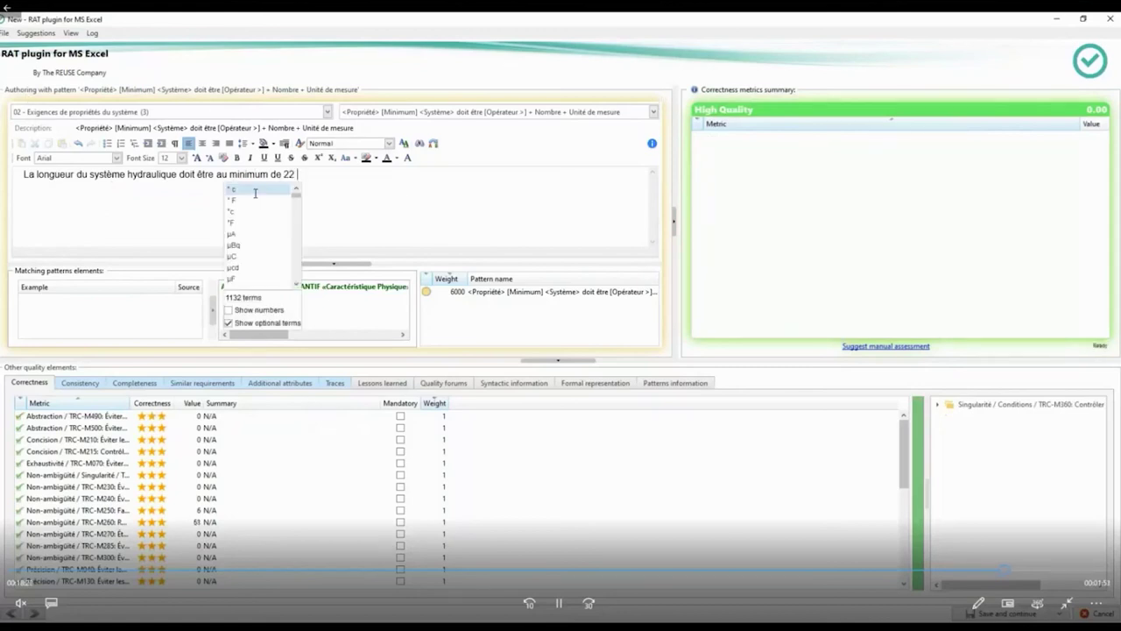
type(" m")
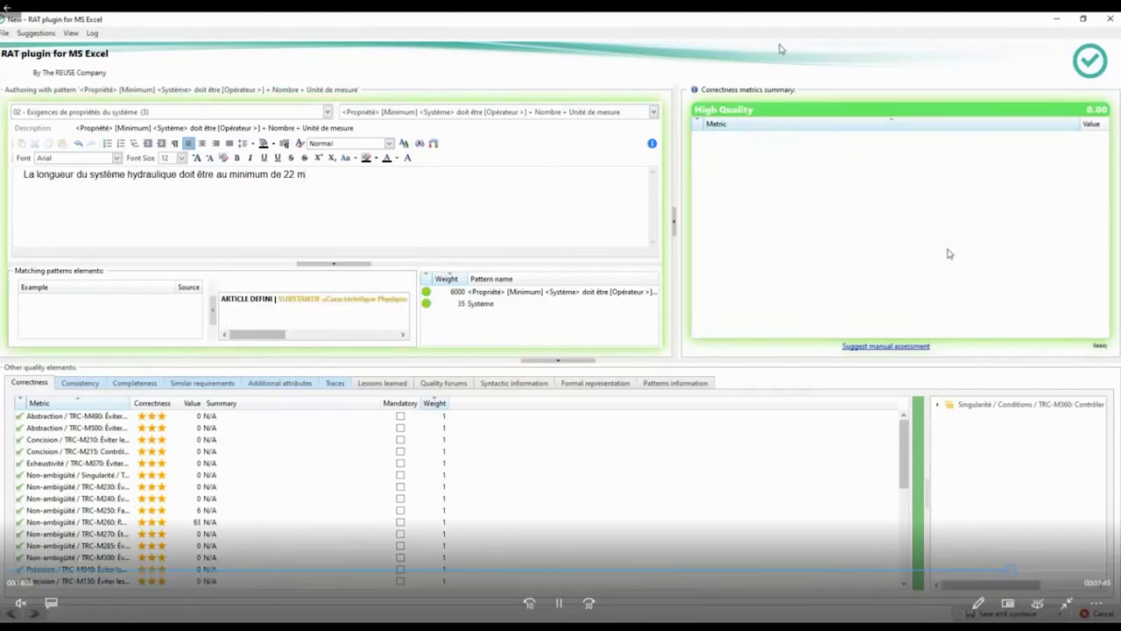
key("BackSpace")
type("22")
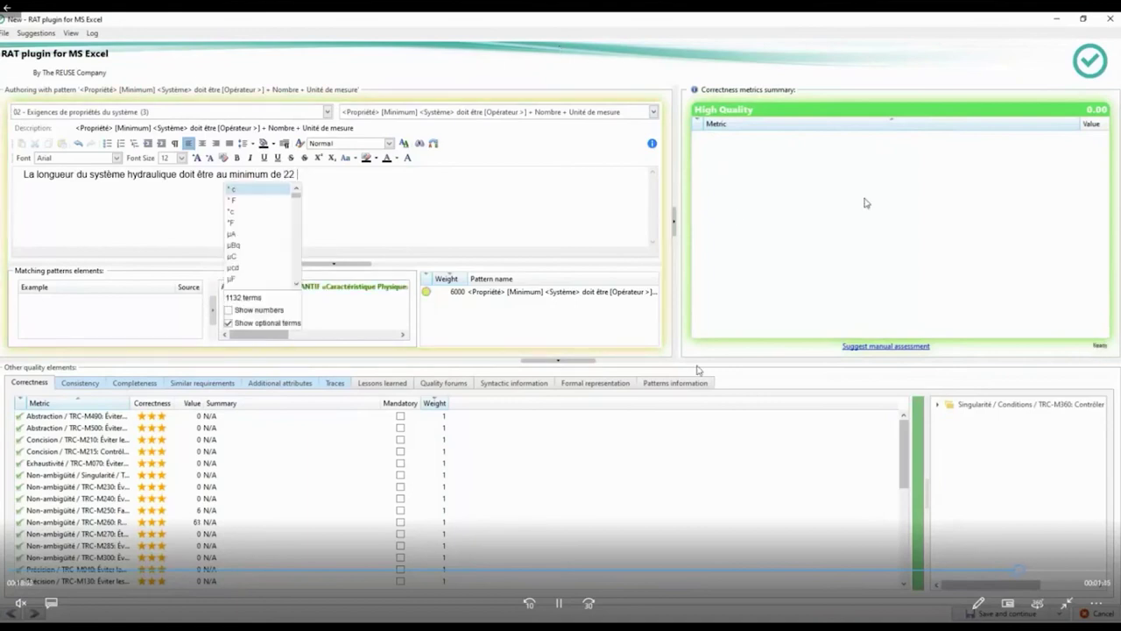
type(" m")
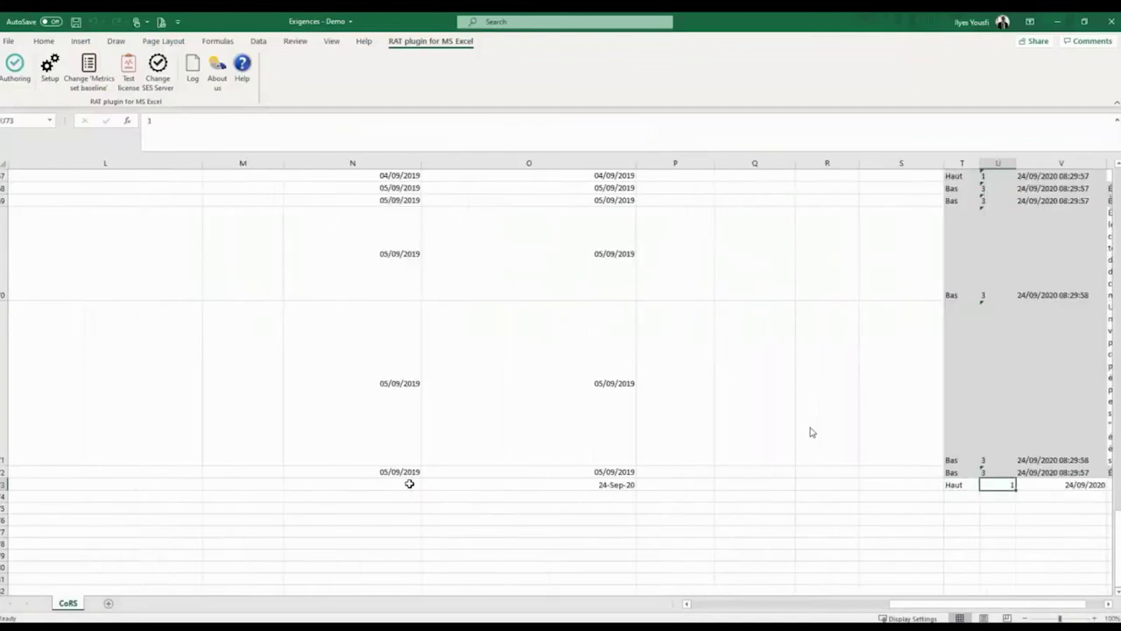
Step: Return to the CoRS_088 identifier at the start of row 73 and save the workbook
key("Left")
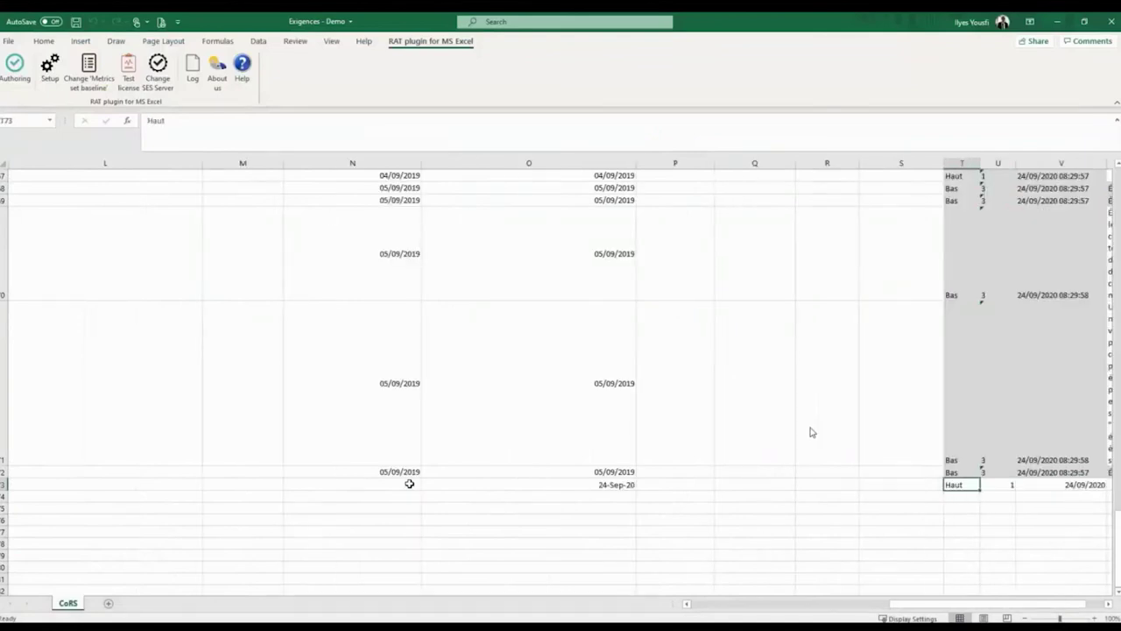
key("ctrl+Left")
key("Home")
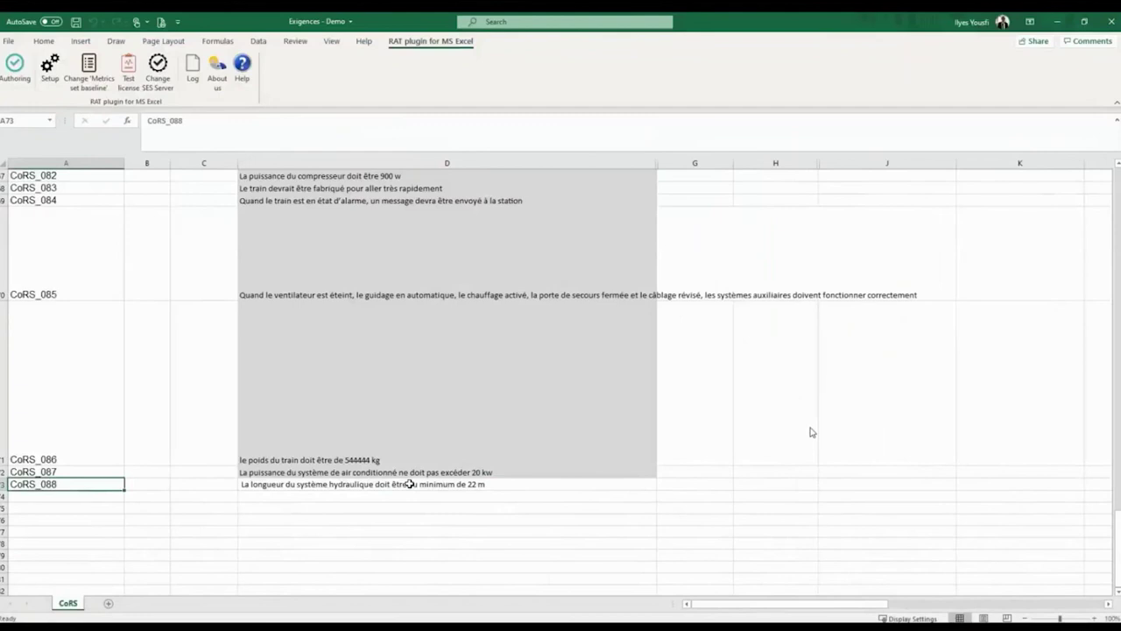
key("ctrl+s")
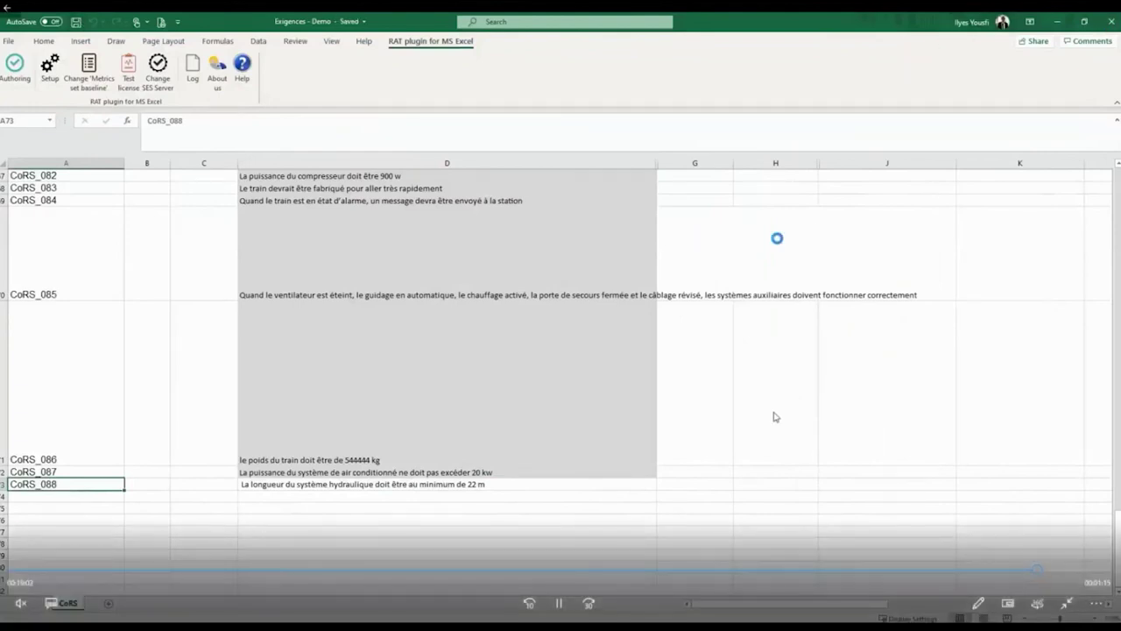
scroll(775, 235, "down", 1)
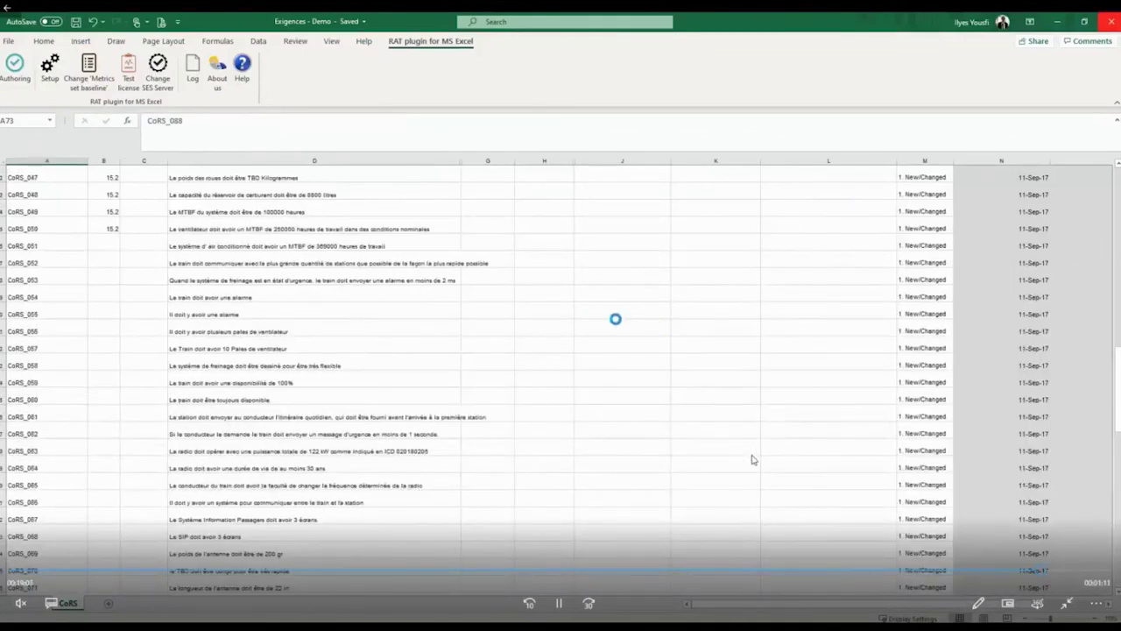
left_click(559, 603)
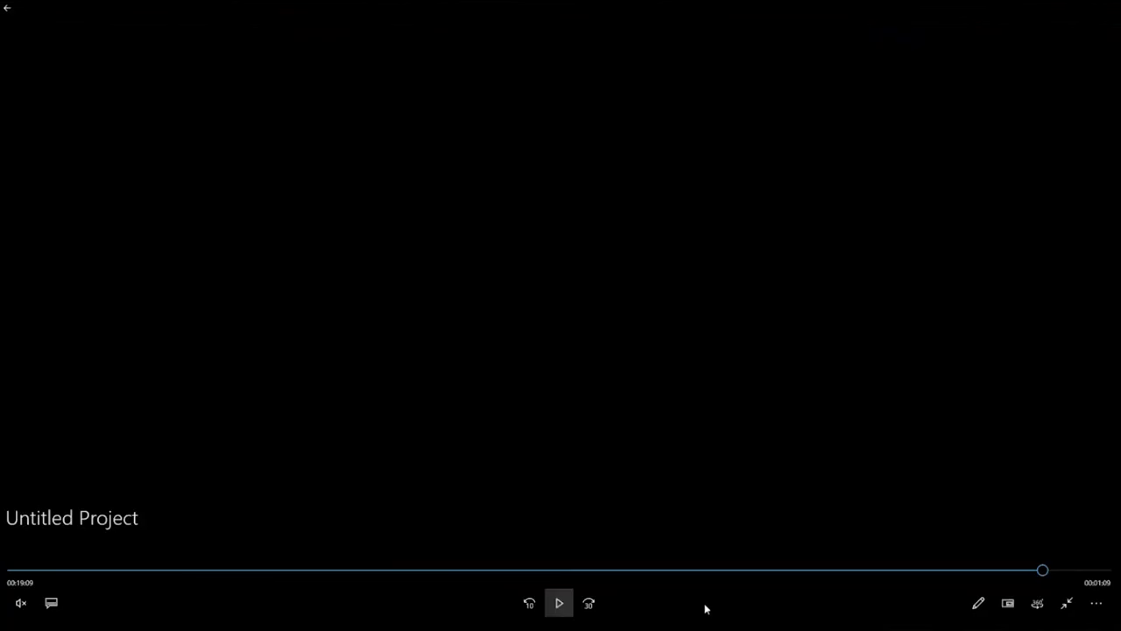
left_click(1053, 570)
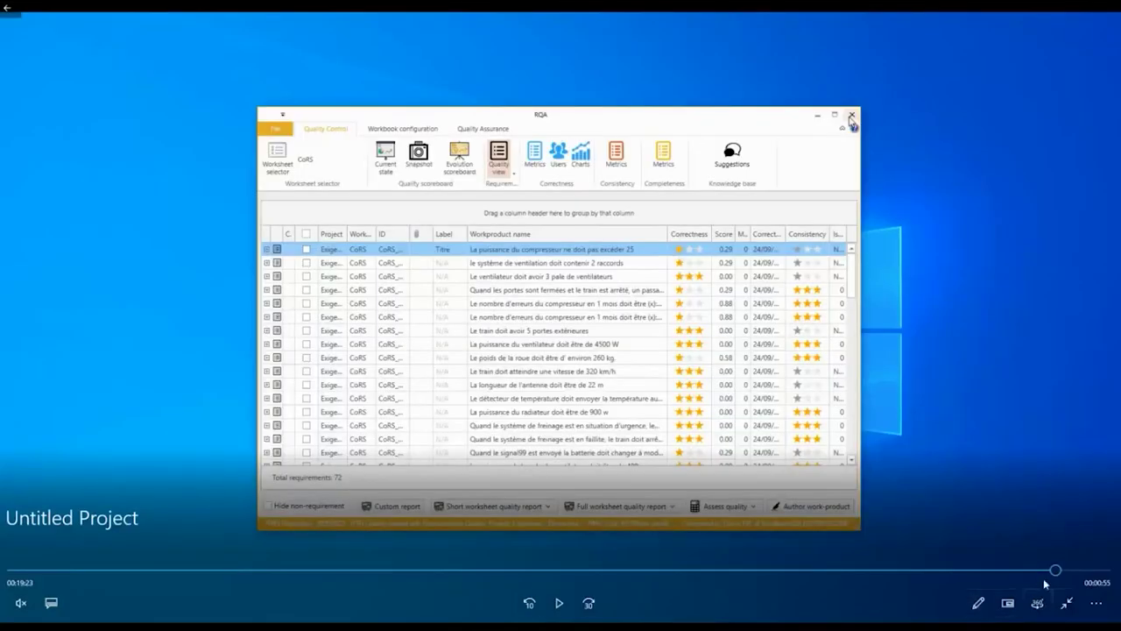
left_click(1046, 570)
left_click(559, 602)
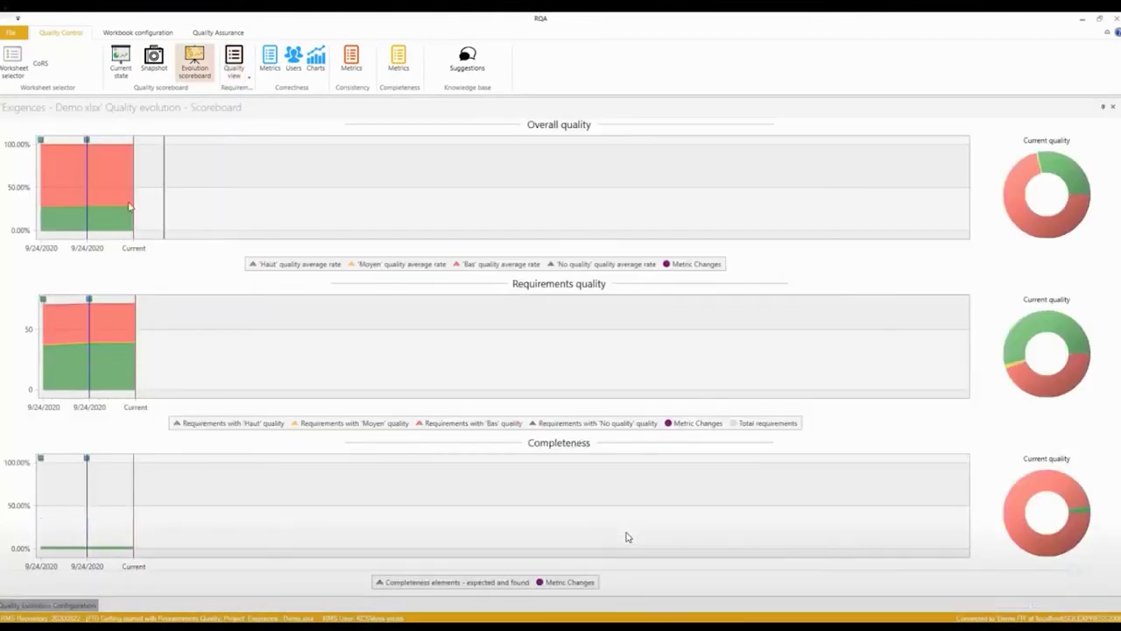
mouse_move(631, 566)
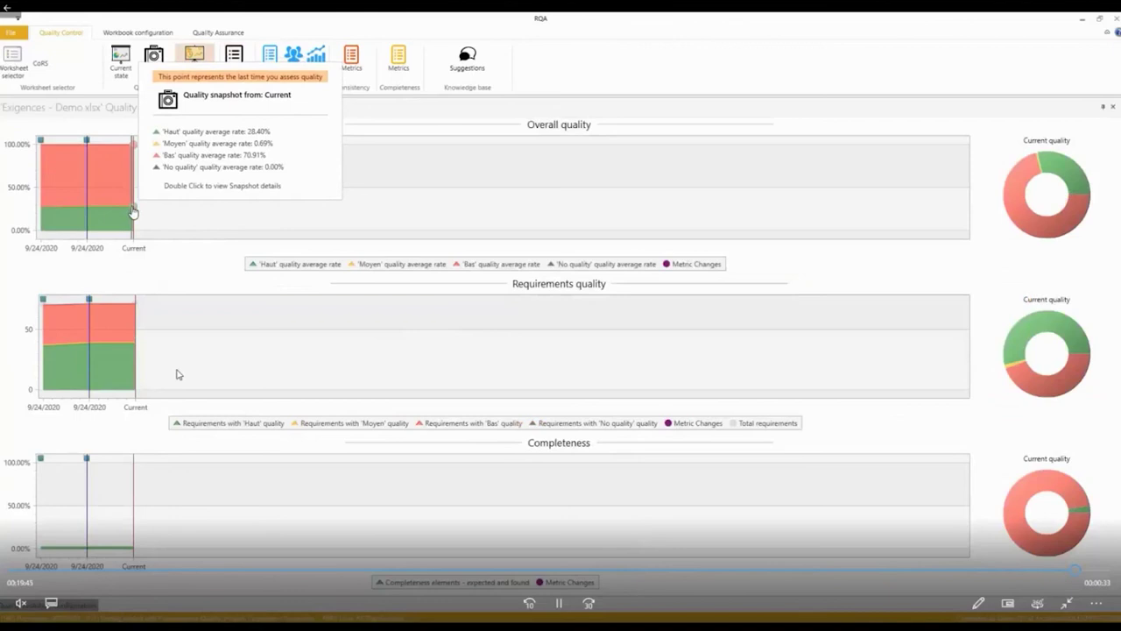
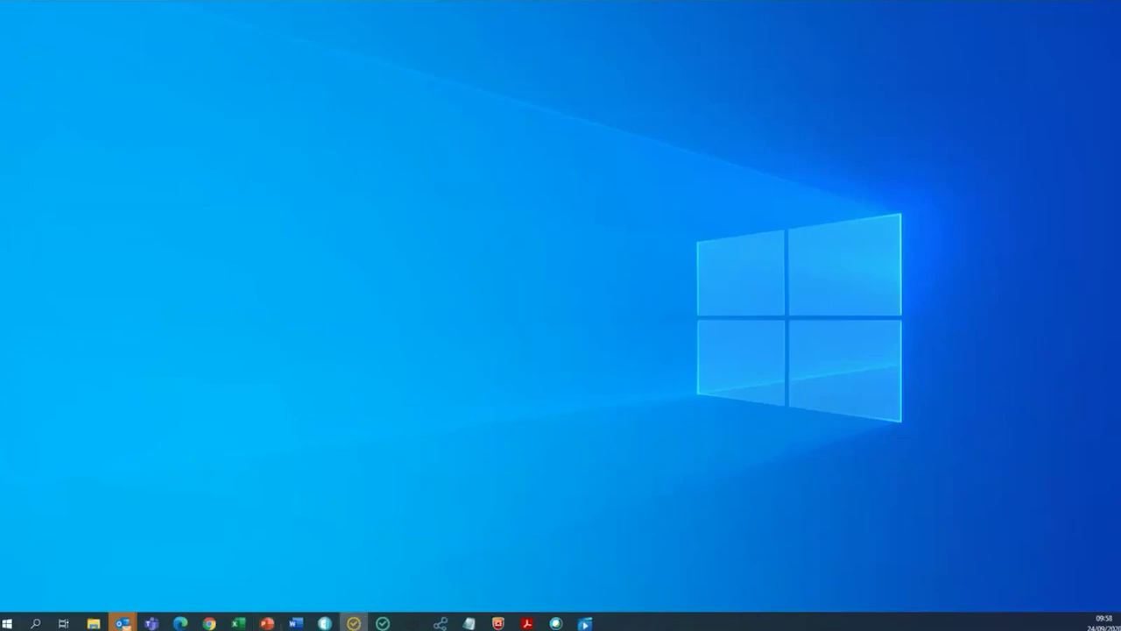
Step: Launch RQA to its connection window, and open the Demo FR ontology in a maximized KNOWLEDGE Manager window
left_click(353, 622)
left_click_drag(511, 275, 532, 87)
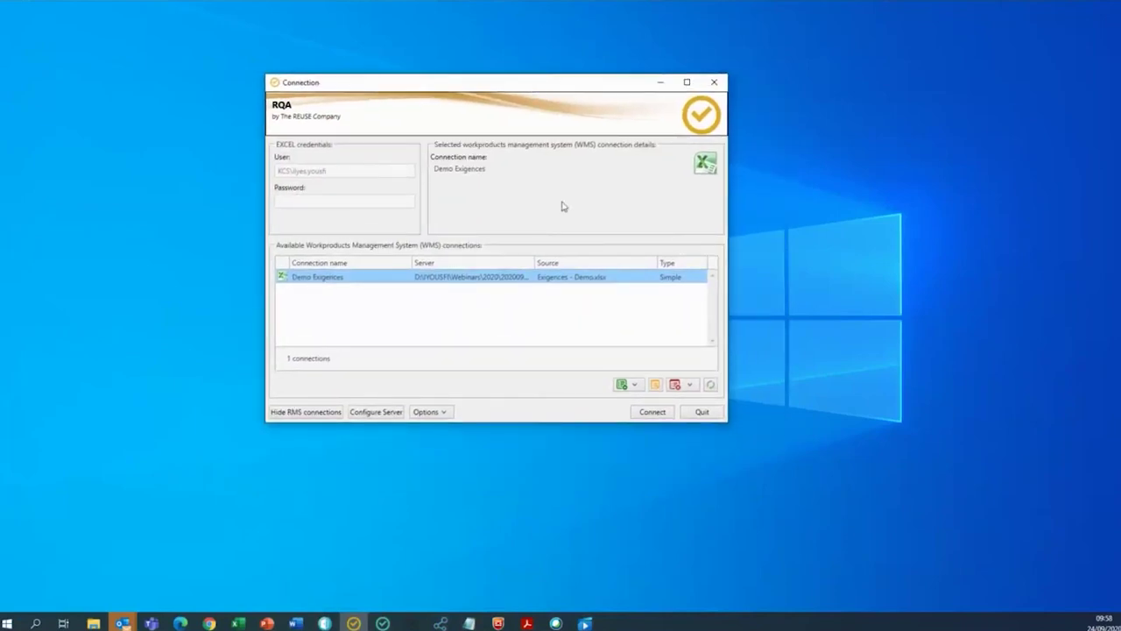
left_click(440, 623)
double_click(414, 354)
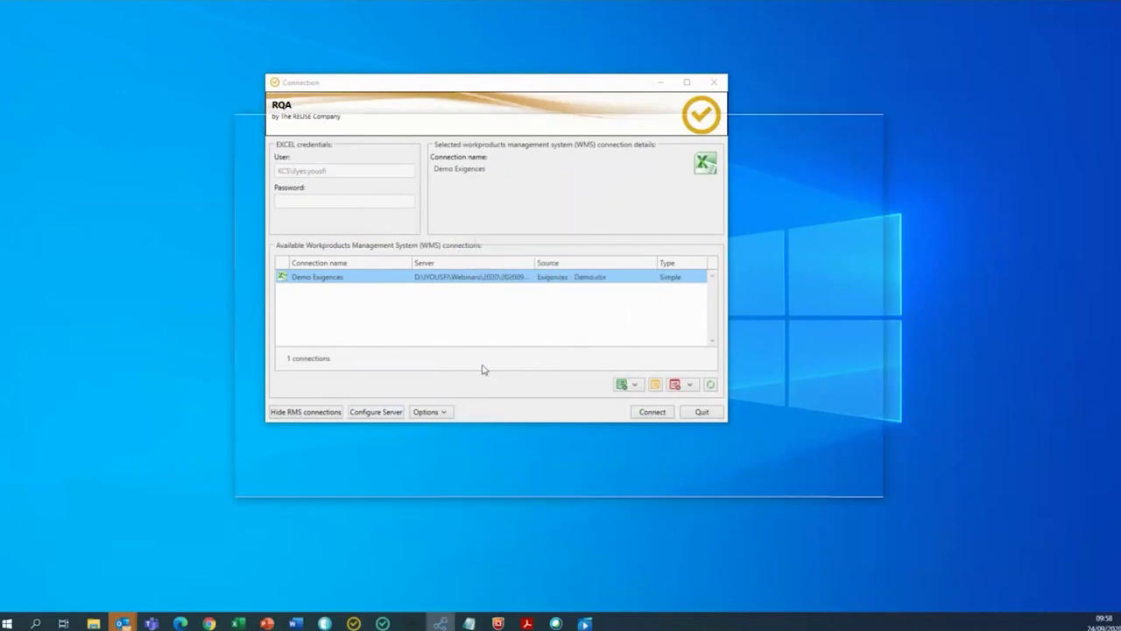
left_click(861, 125)
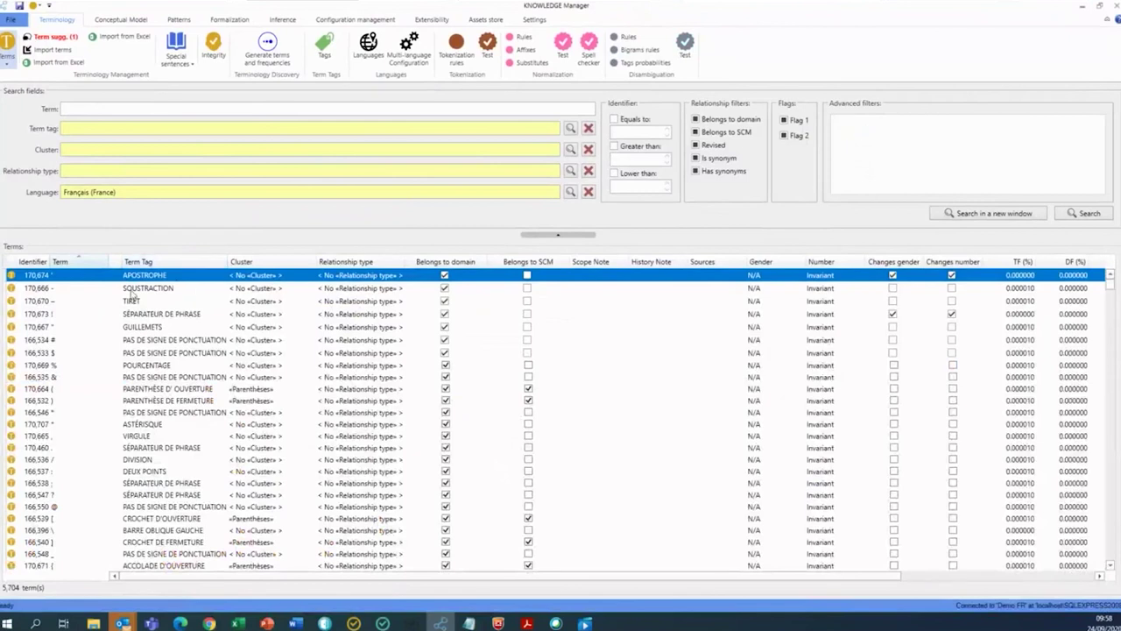
Step: Browse the first part of the French terminology list with its term tags and clusters
scroll(175, 351, "down", 2)
left_click(238, 378)
scroll(245, 386, "down", 5)
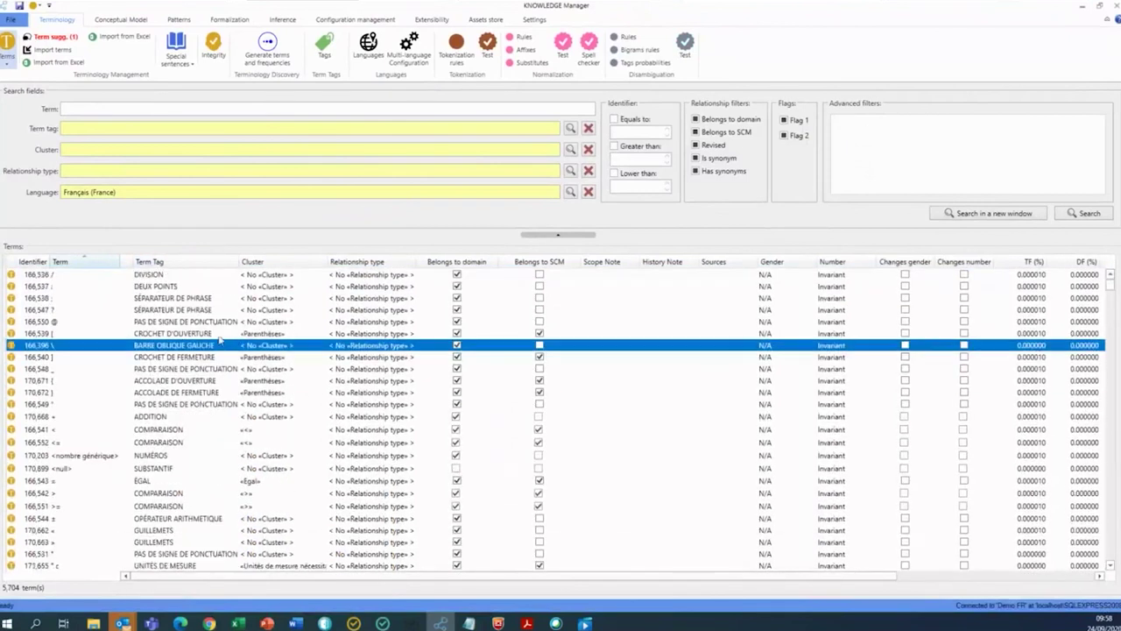
scroll(252, 425, "up", 8)
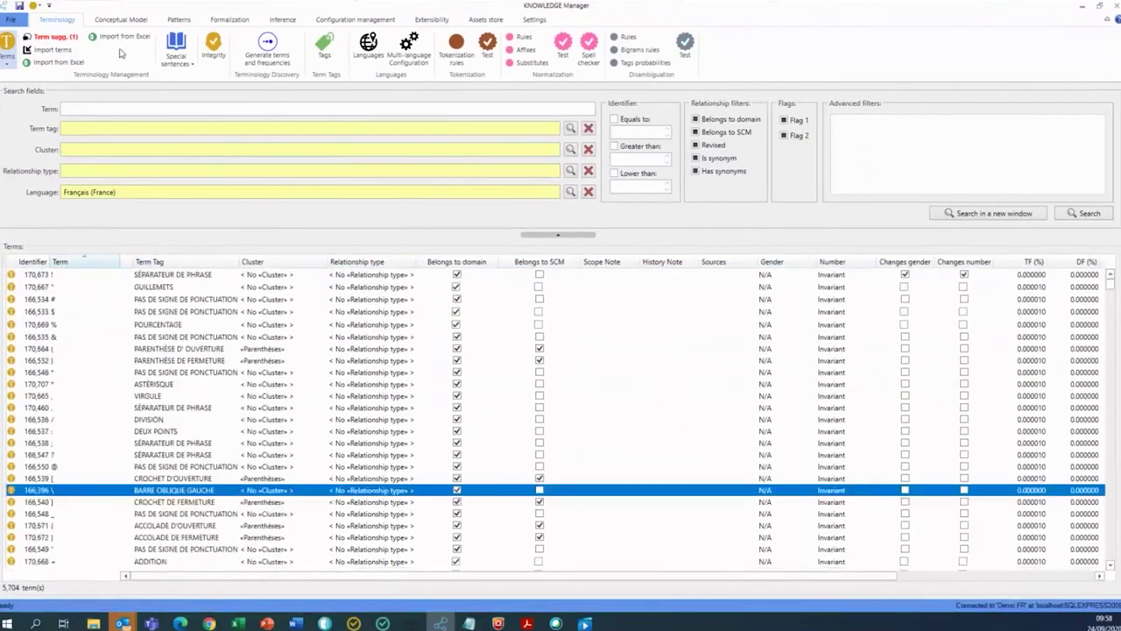
Step: View the terminology's Excel file saving dialog and the Import terms from Excel settings, dismissing both without making changes
left_click(128, 41)
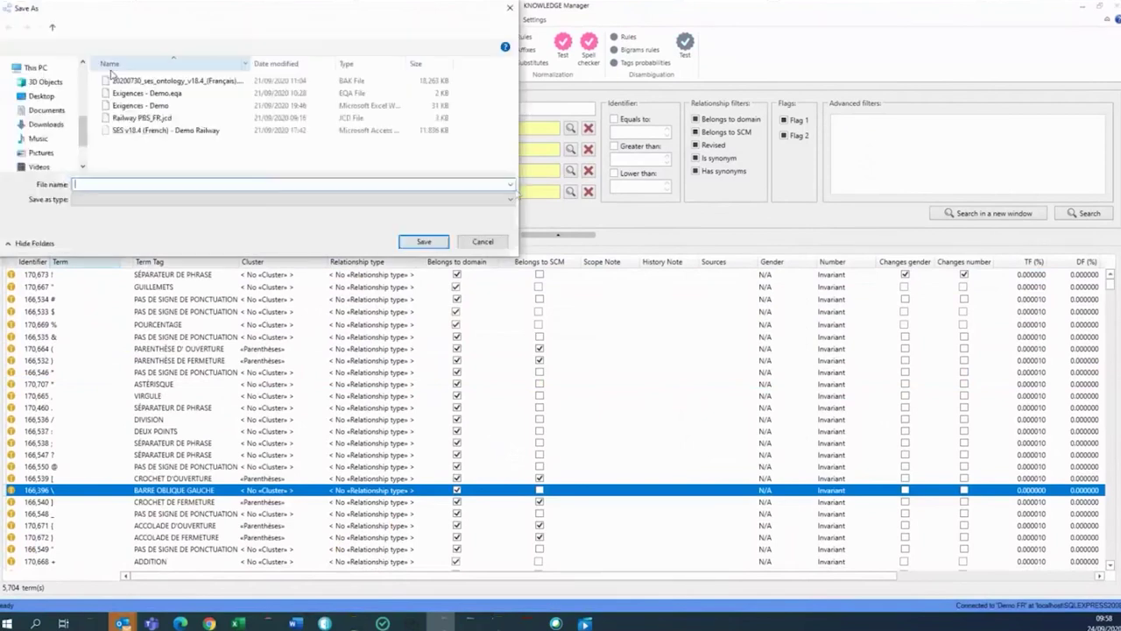
left_click(482, 241)
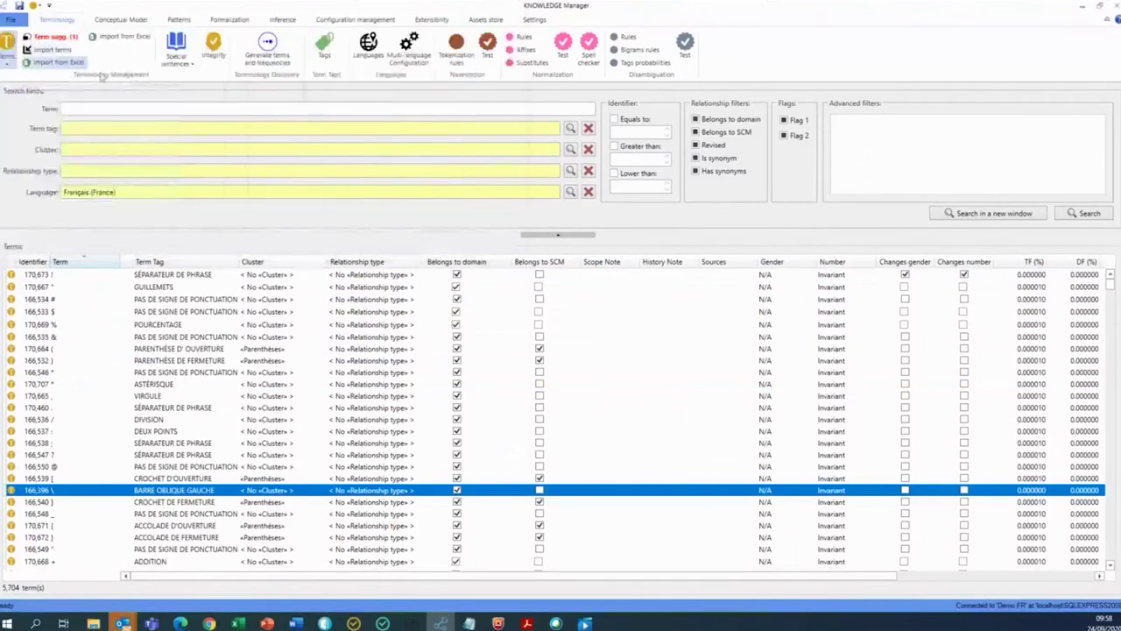
left_click(54, 62)
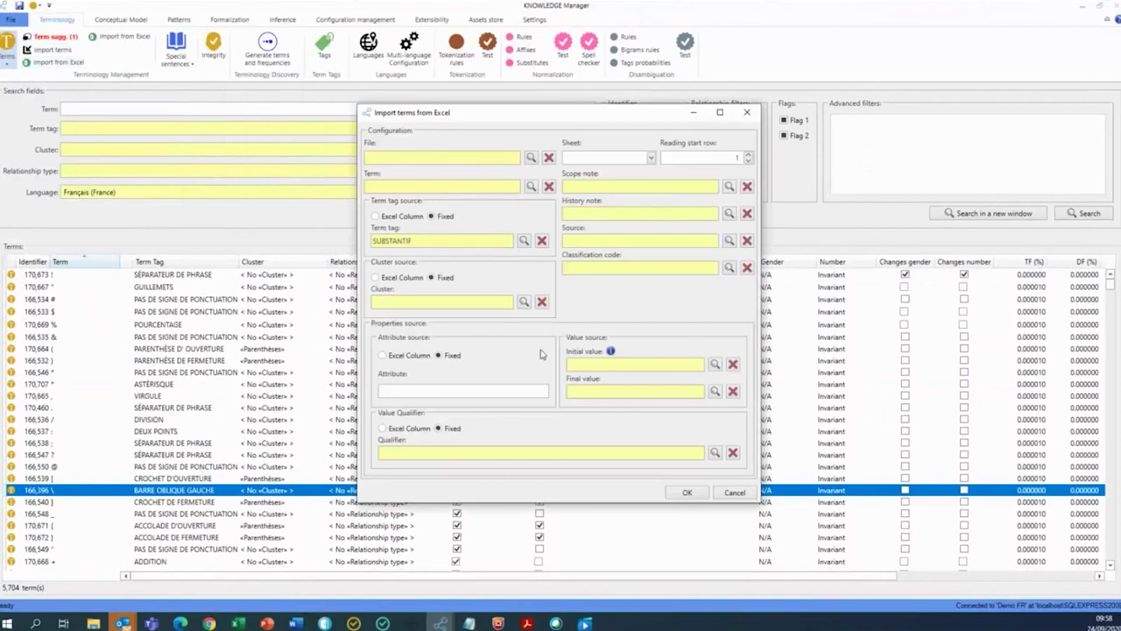
left_click(746, 112)
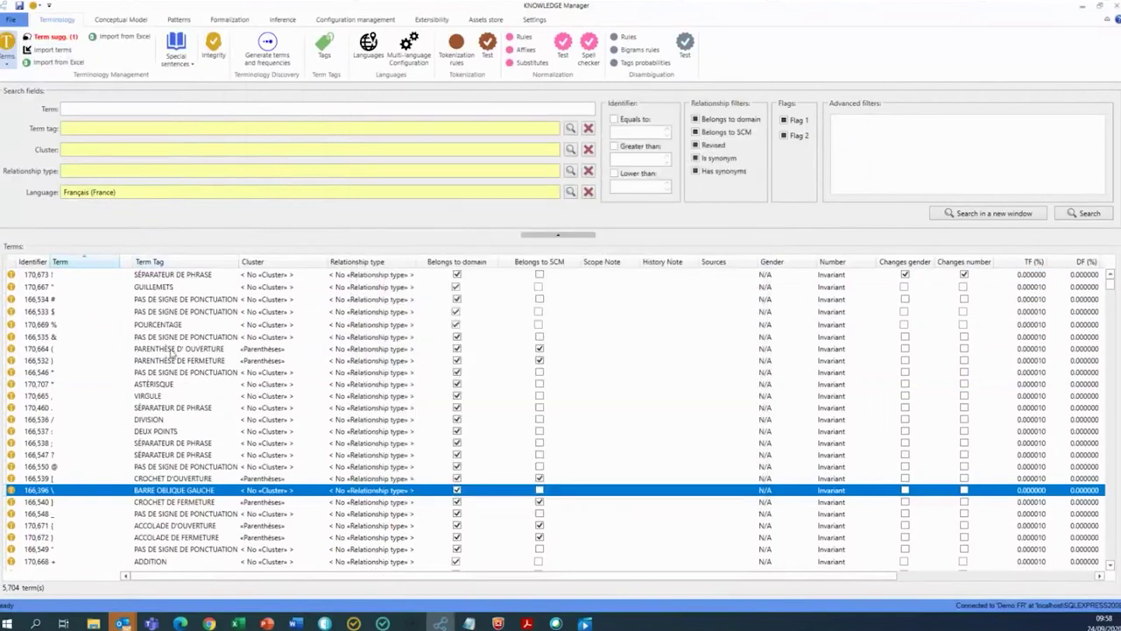
Step: Examine individual punctuation and symbol terms in the terminology list, comparing their term tags, clusters and SCM membership
left_click(179, 361)
scroll(179, 361, "up", 1)
left_click(210, 375)
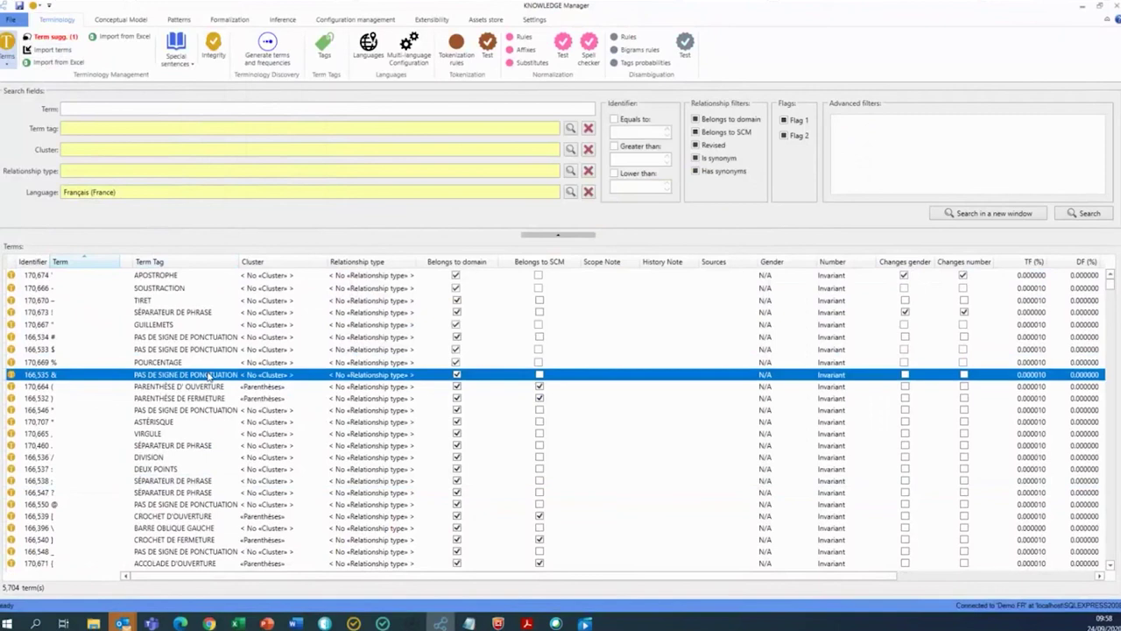
left_click(175, 447)
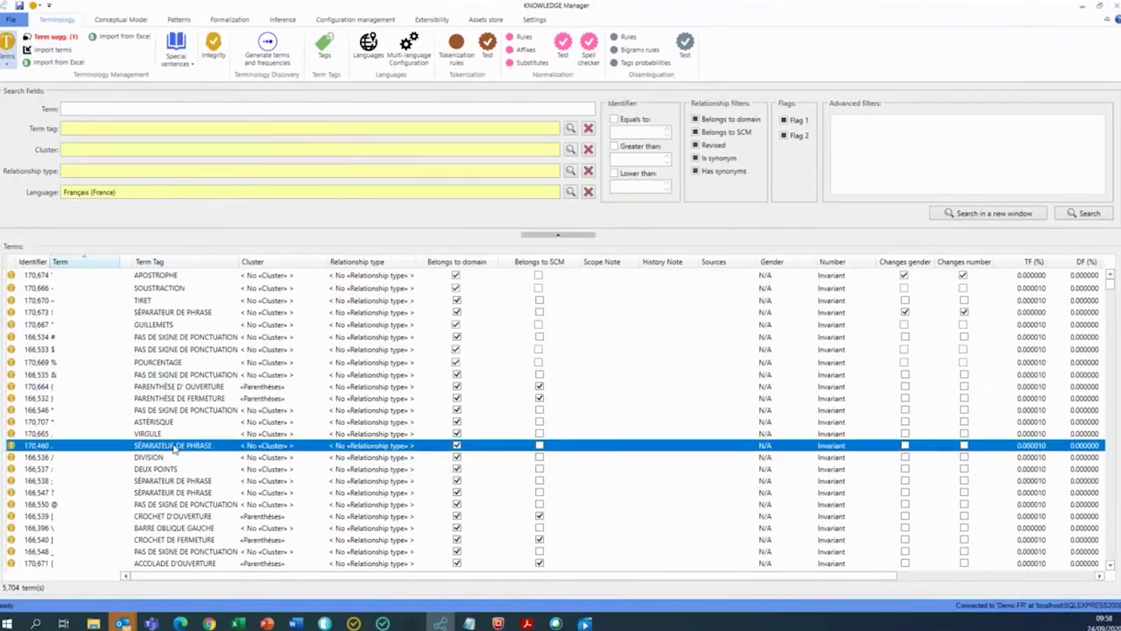
left_click(275, 423)
scroll(283, 425, "down", 1)
scroll(310, 443, "up", 1)
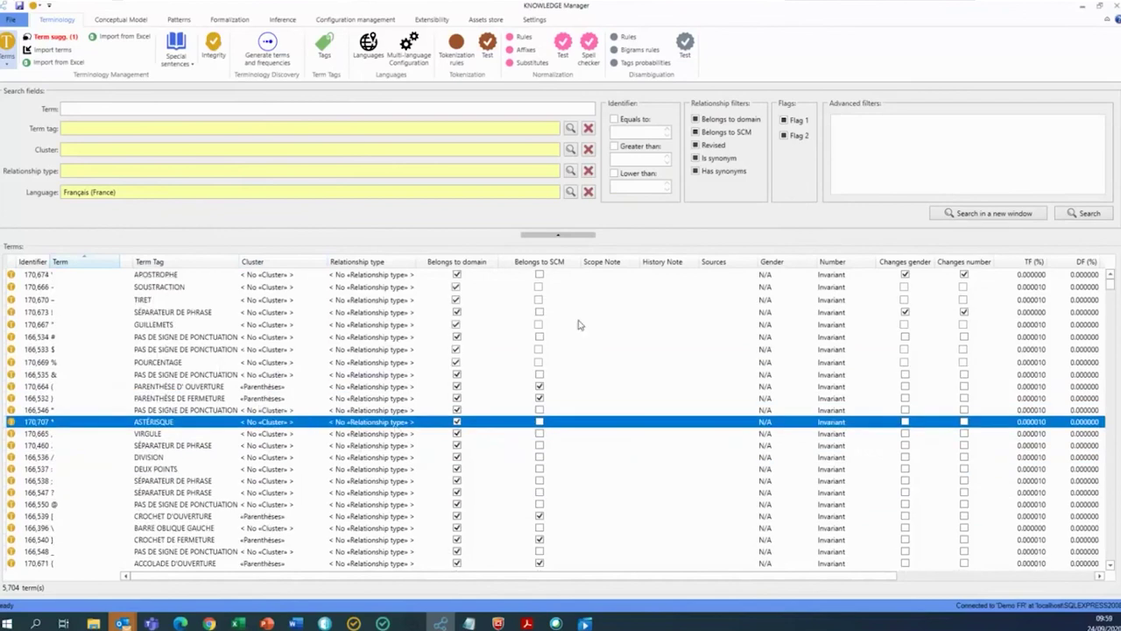
left_click(618, 287)
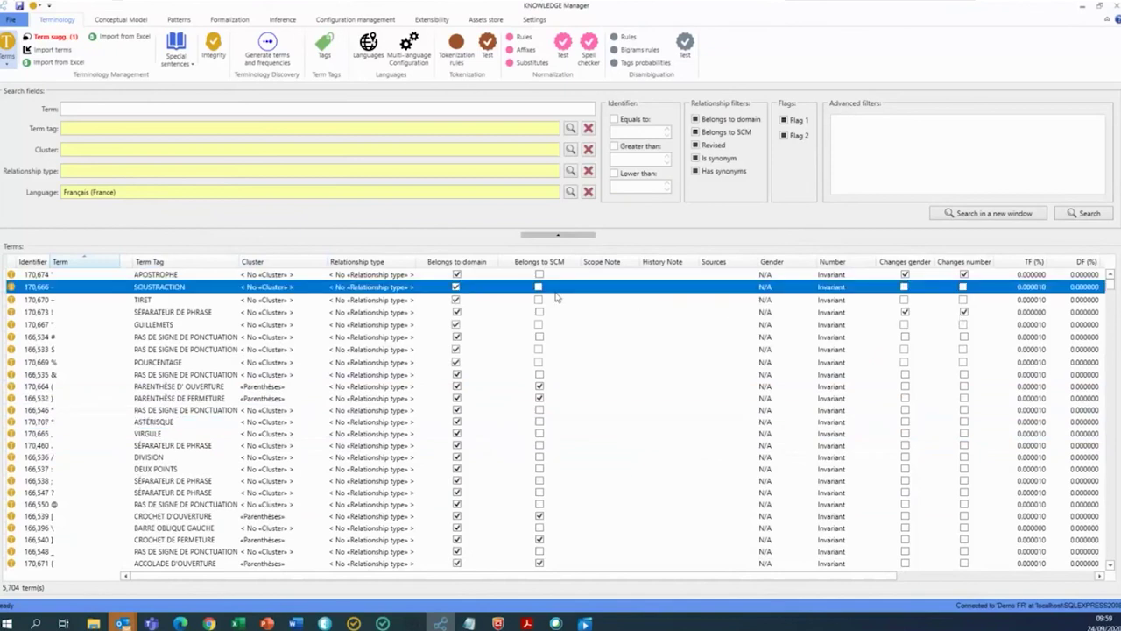
Step: Approve the pending term suggestion described as "Acronyme existant", assigning it the ACRONYME term tag
left_click(54, 36)
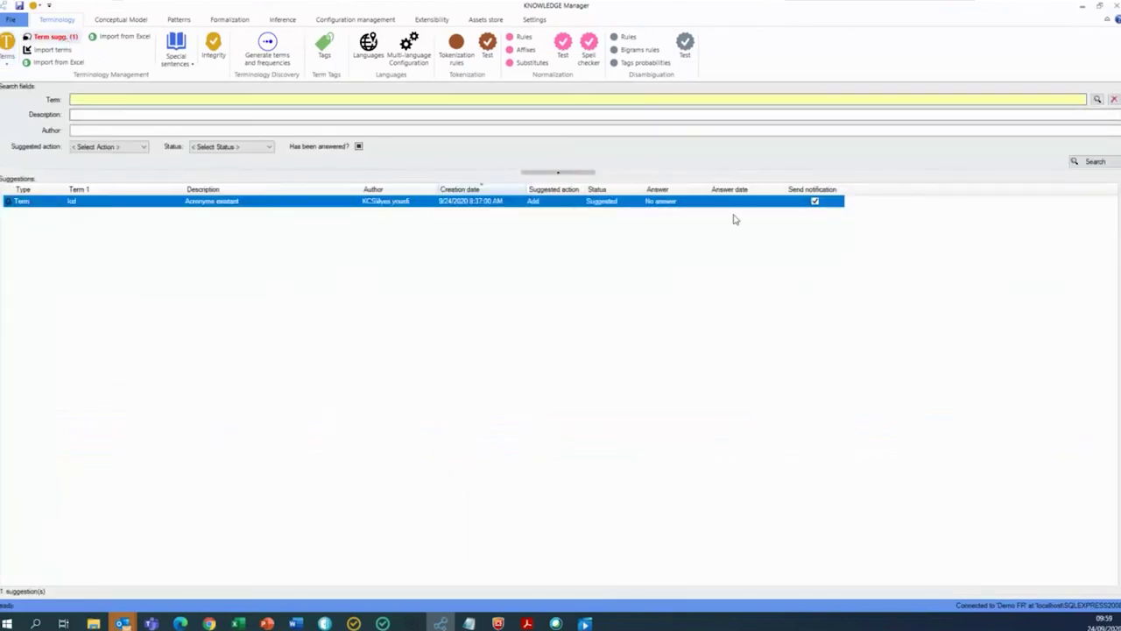
right_click(152, 209)
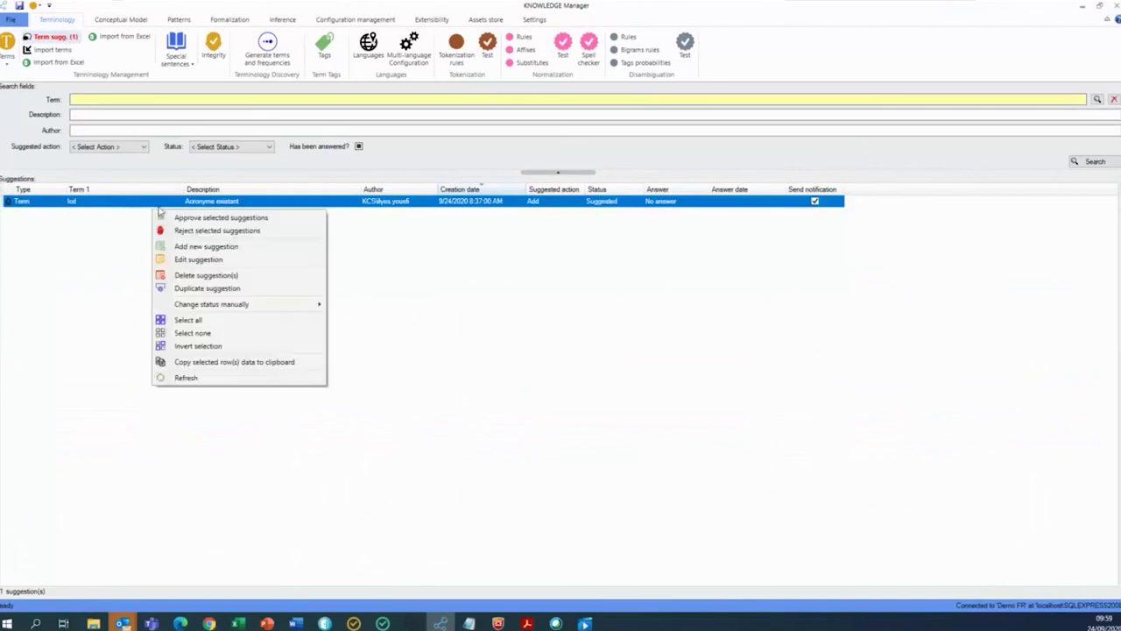
left_click(214, 217)
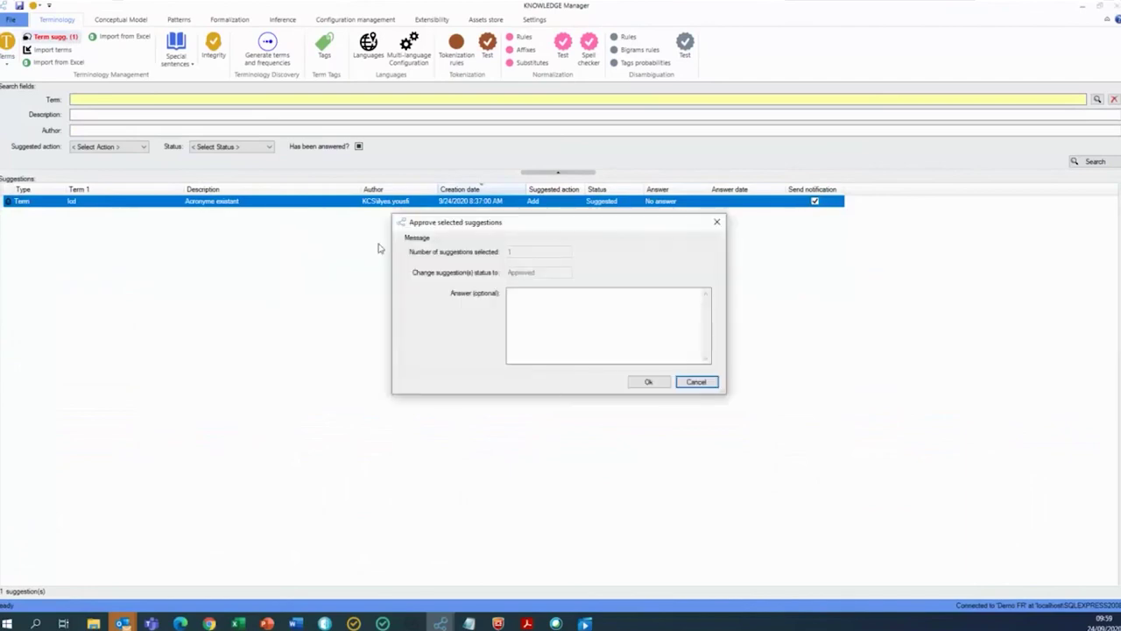
left_click(648, 381)
left_click(603, 371)
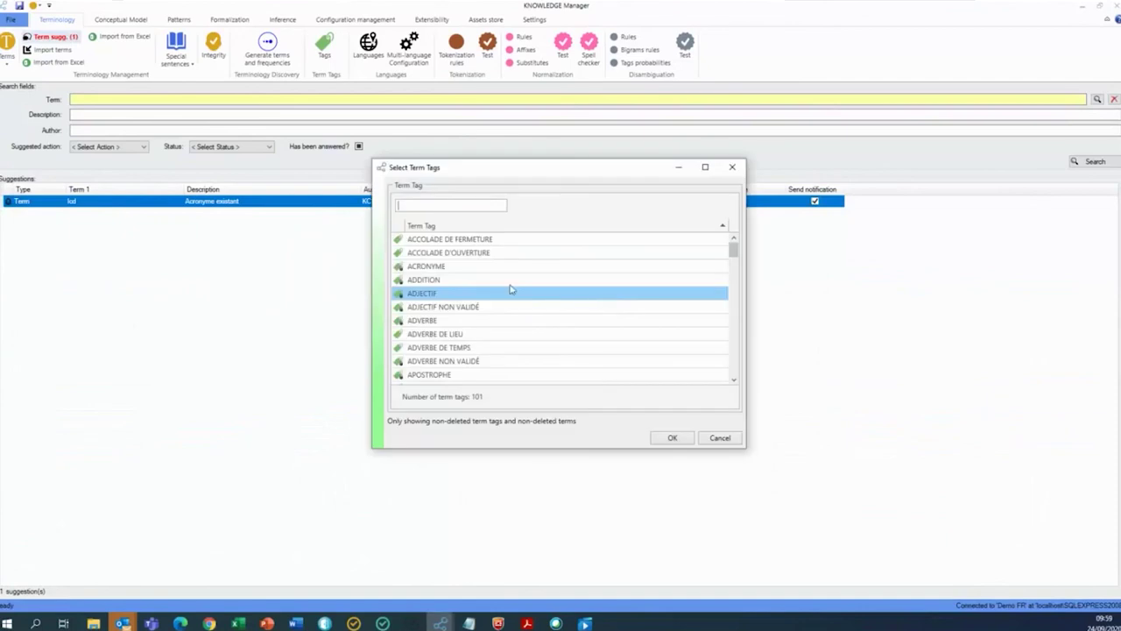
left_click_drag(441, 171, 447, 173)
left_click(451, 268)
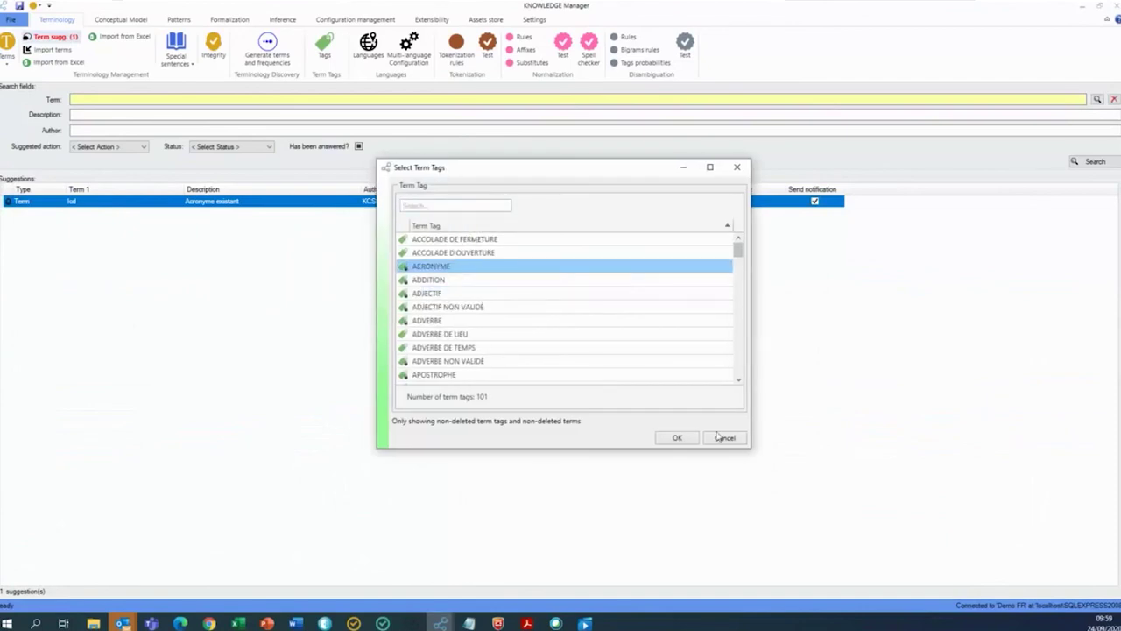
left_click(678, 438)
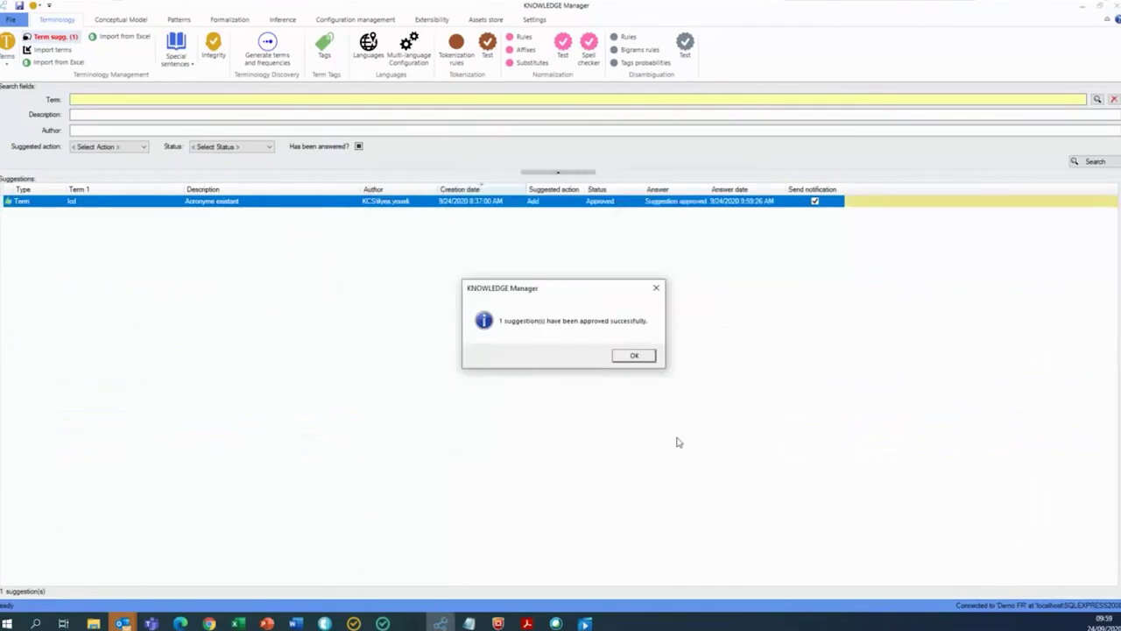
left_click(633, 362)
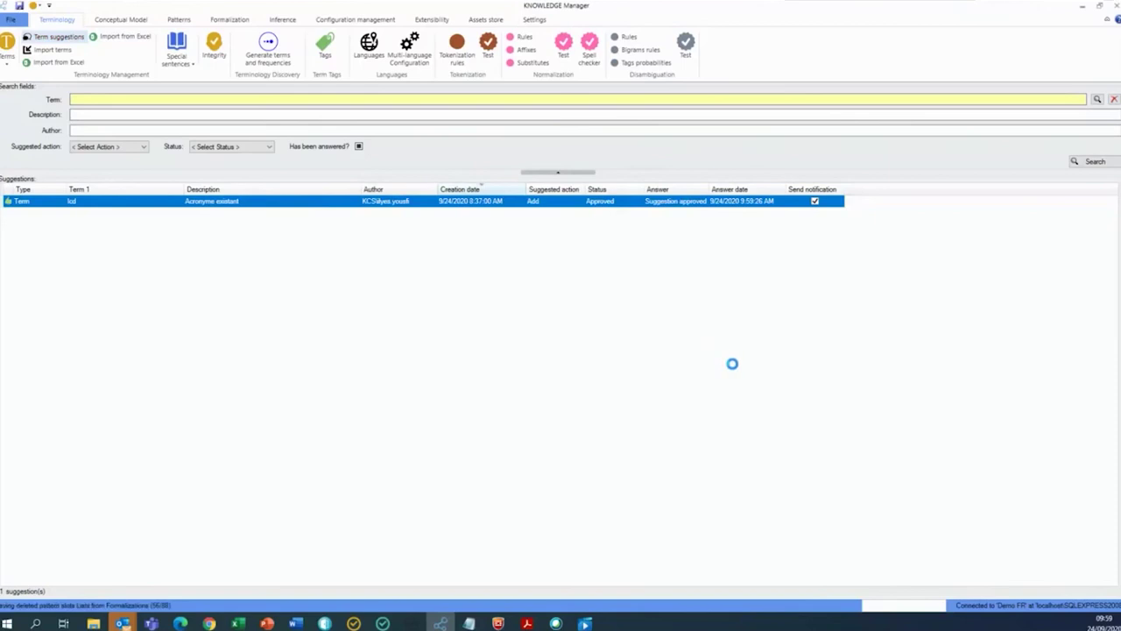
left_click(639, 356)
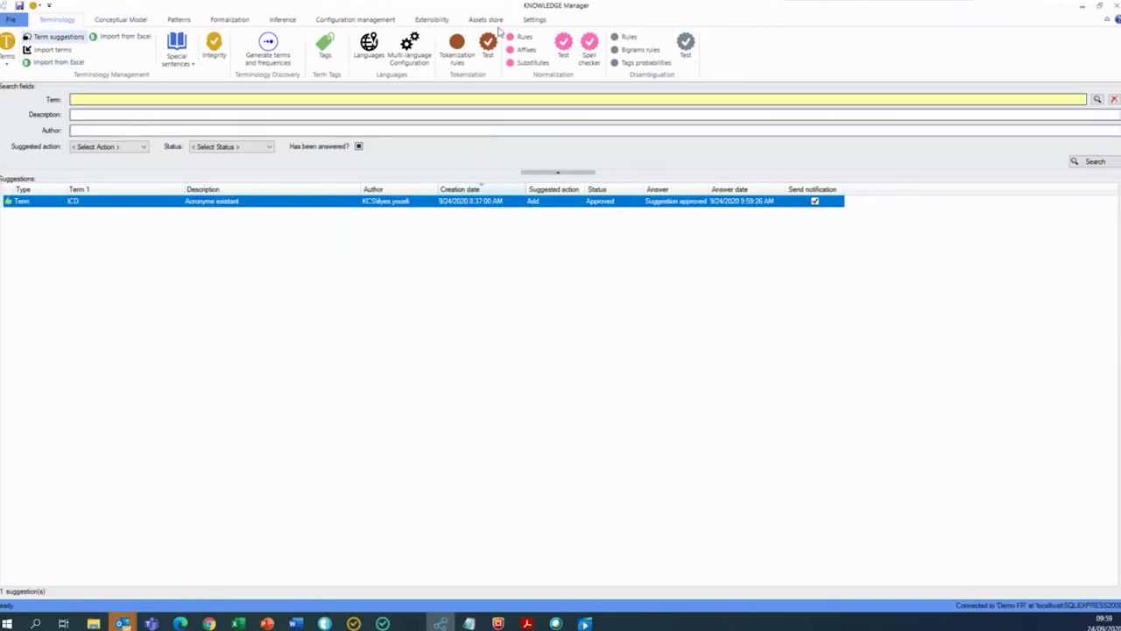
Step: Open the ontology's knowledge interfaces and start a new OSLC KM connection, showing its available knowledge types
left_click(434, 19)
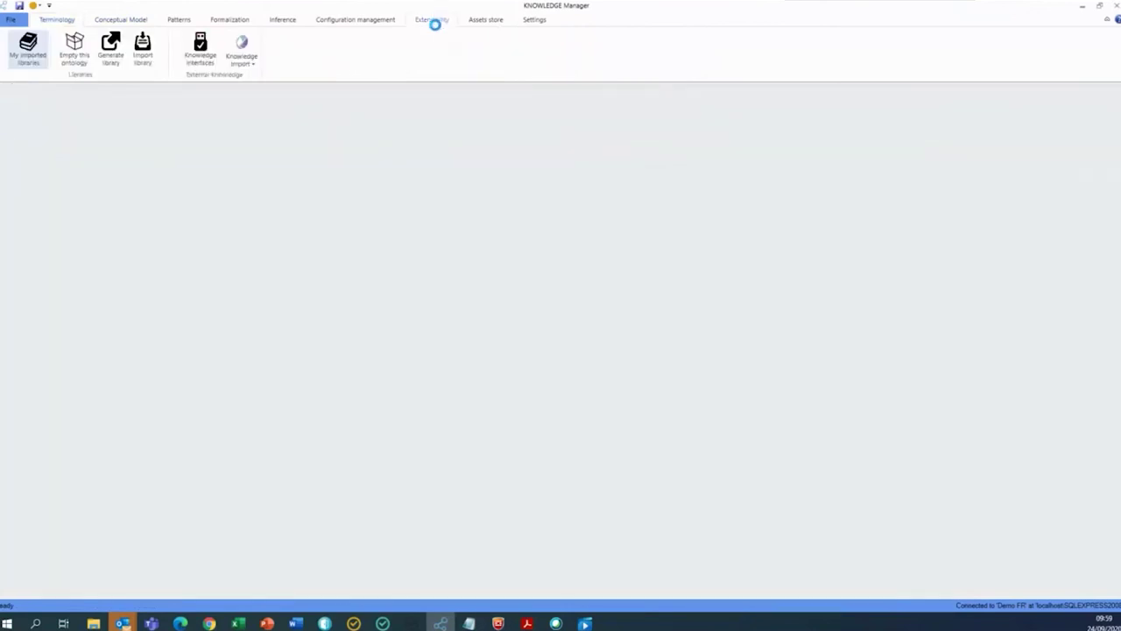
left_click(202, 52)
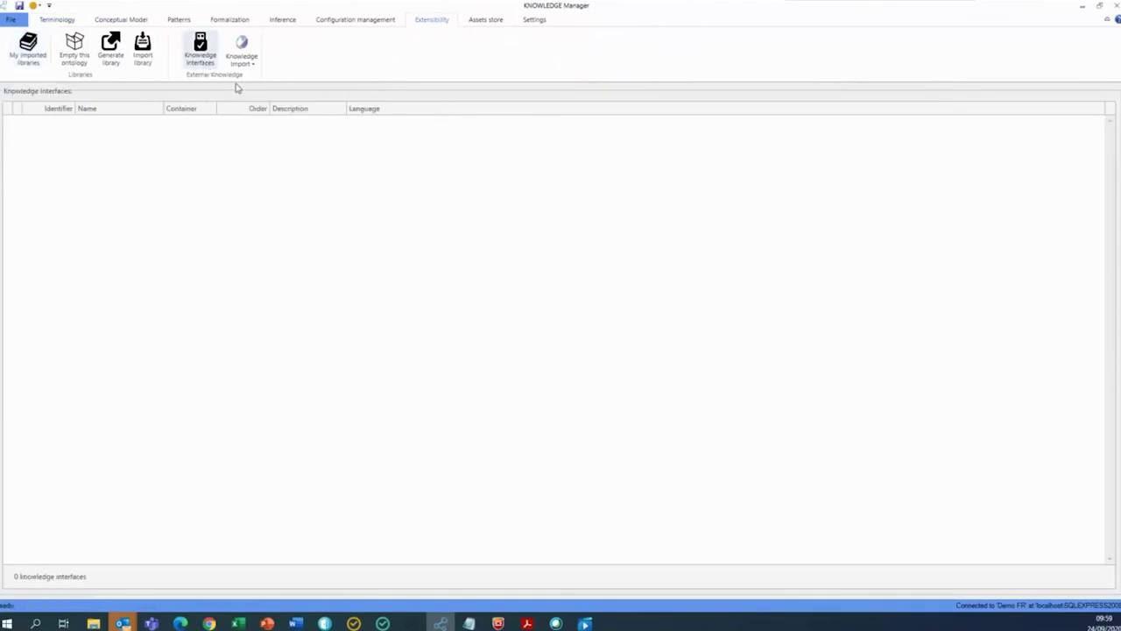
right_click(248, 211)
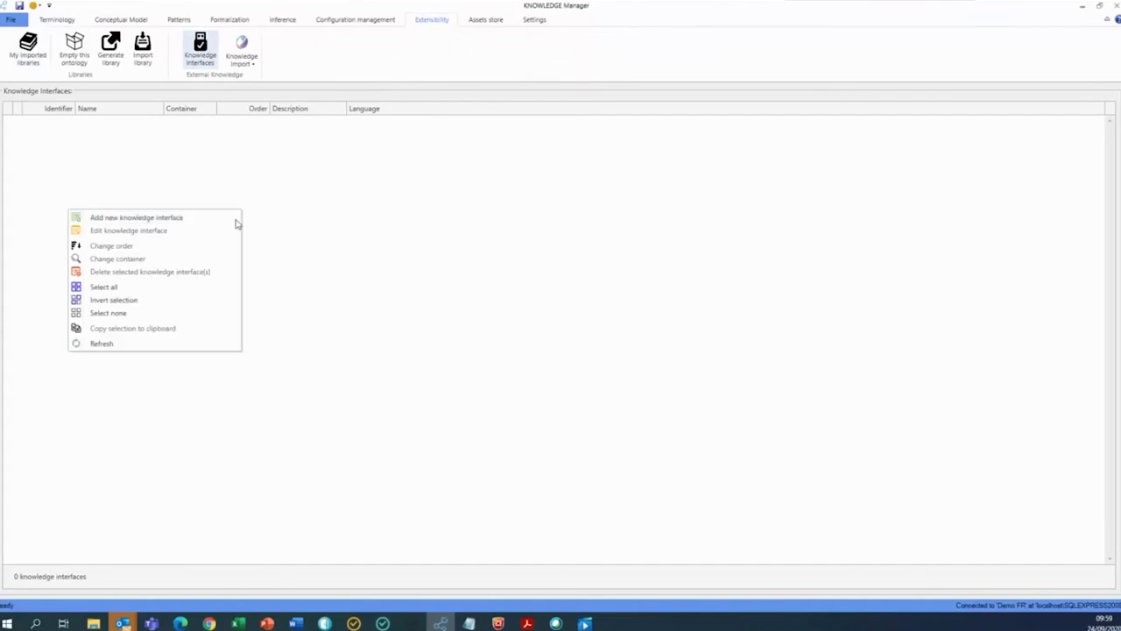
key("Down")
key("Return")
left_click(678, 173)
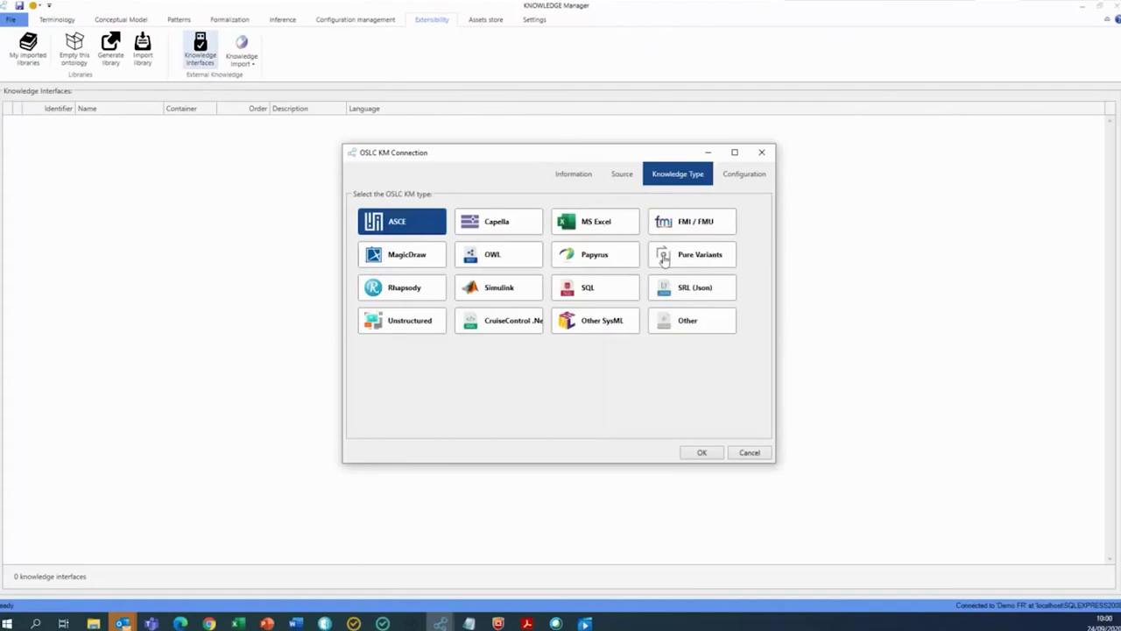
Step: Look through the MagicDraw, Rhapsody, Capella, Simulink and SQL knowledge types, and close the OSLC KM connection setup without saving
left_click(412, 263)
left_click(438, 295)
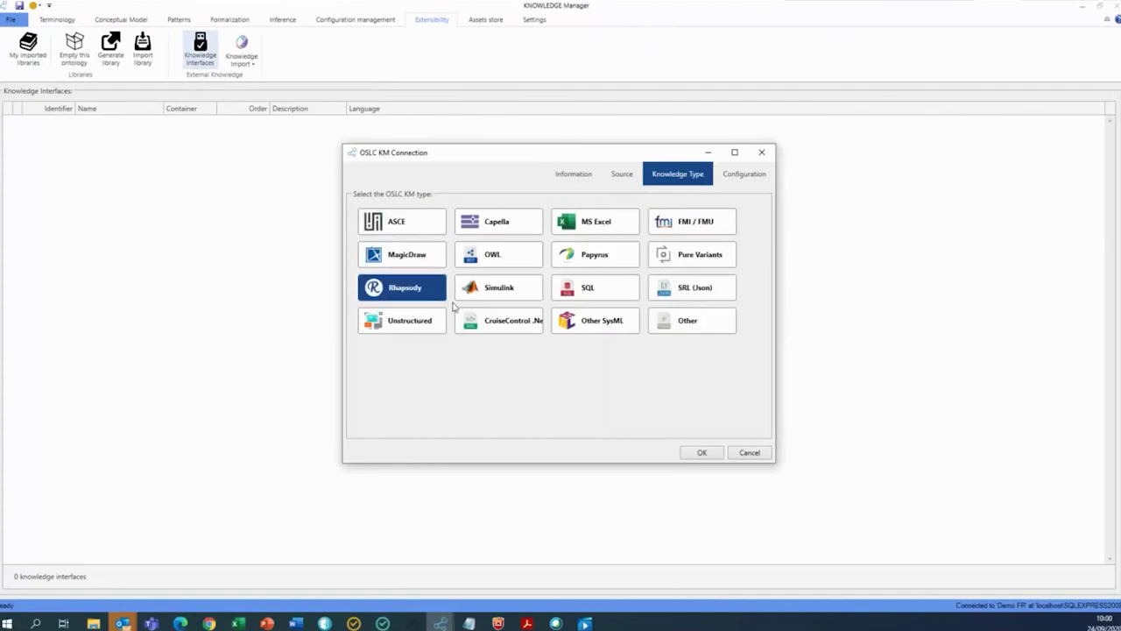
left_click(493, 224)
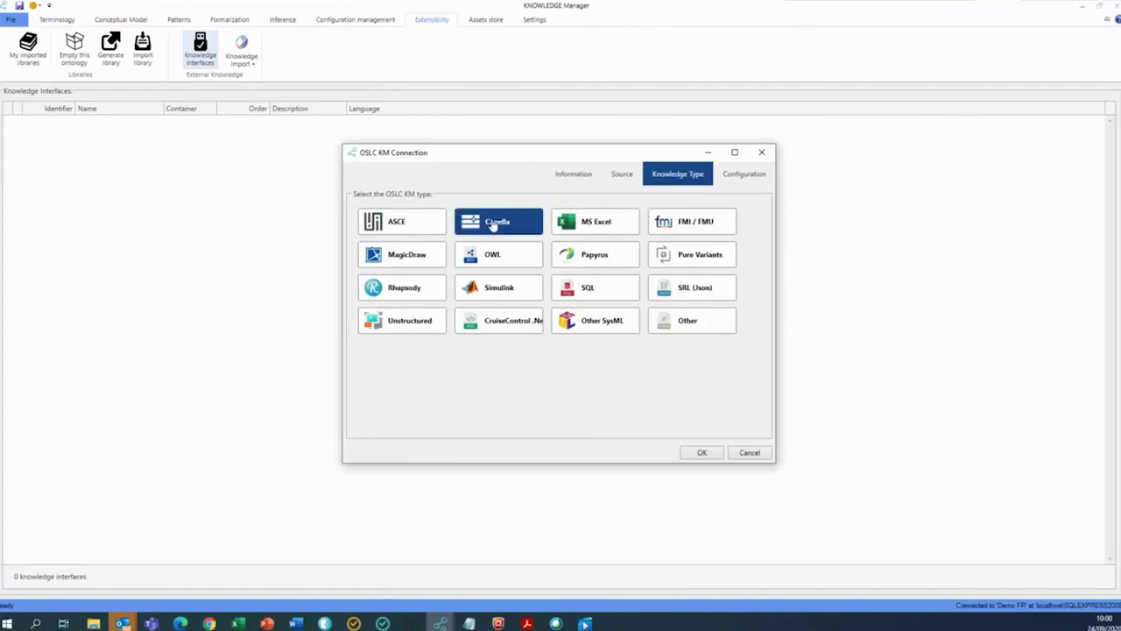
left_click(410, 265)
left_click(433, 293)
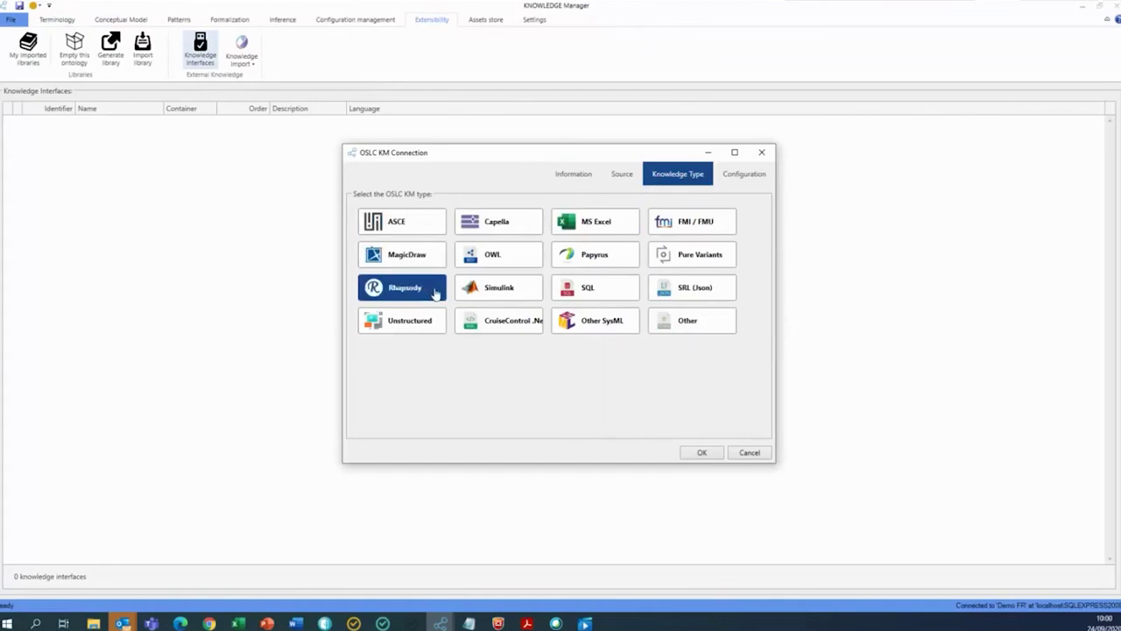
left_click(506, 294)
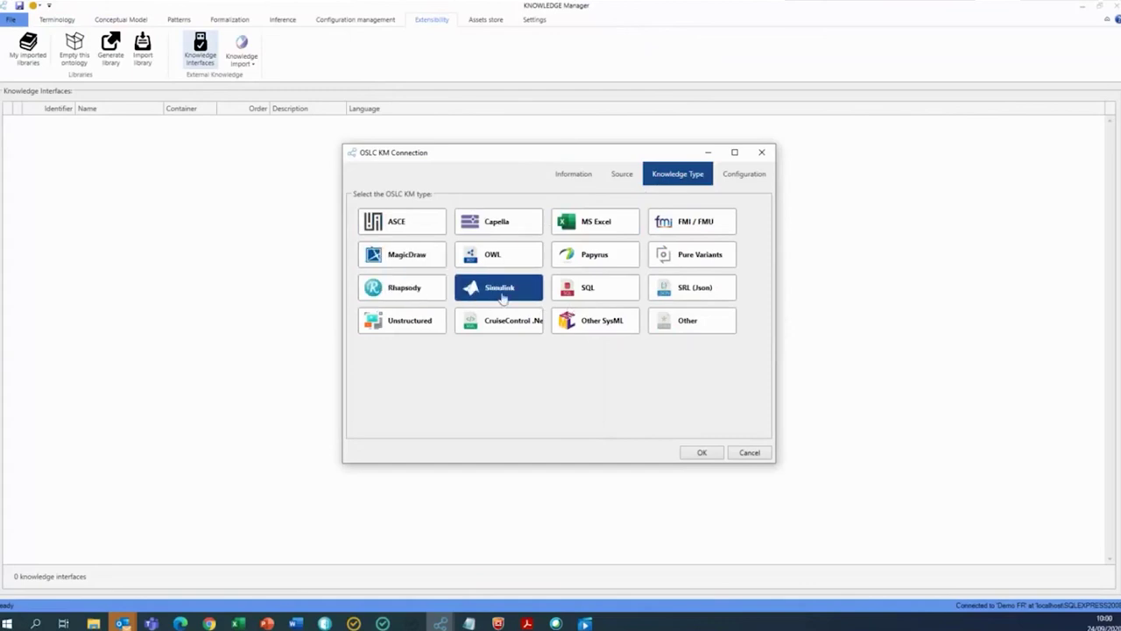
left_click(615, 303)
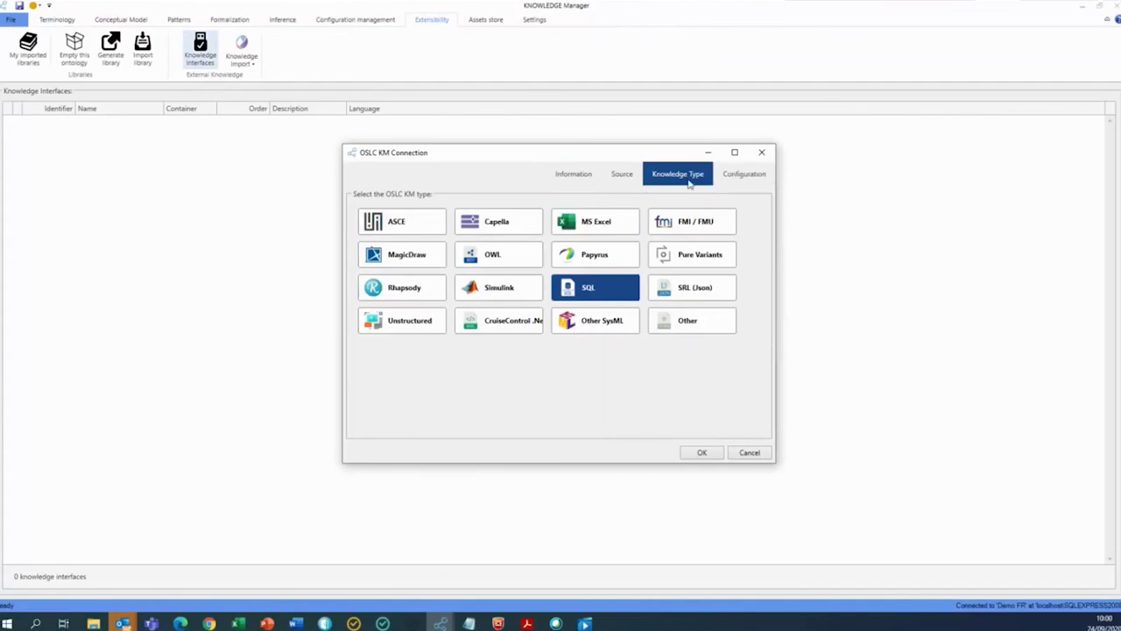
left_click(763, 155)
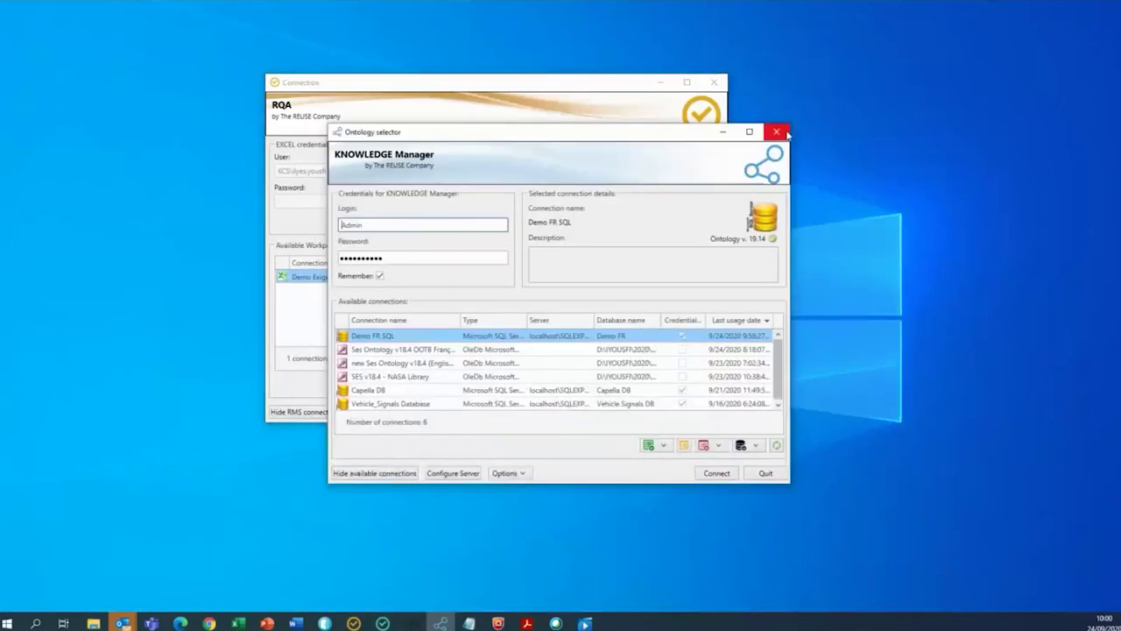
Step: Close KNOWLEDGE Manager's ontology selector and connect RQA to the Demo Exigences workbook
left_click(780, 131)
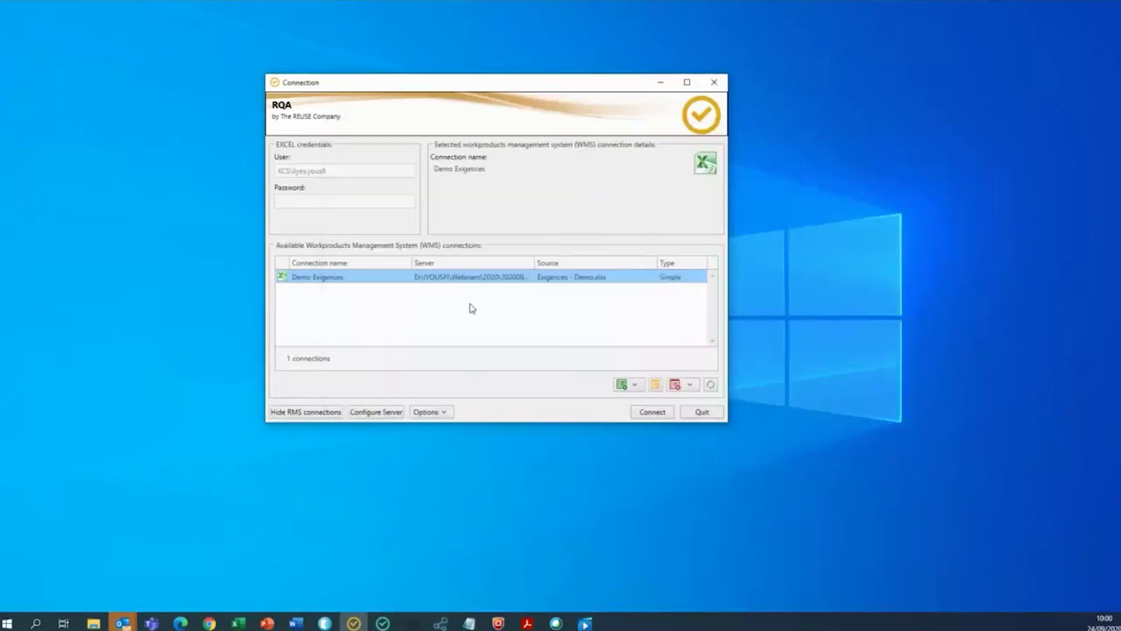
left_click(648, 410)
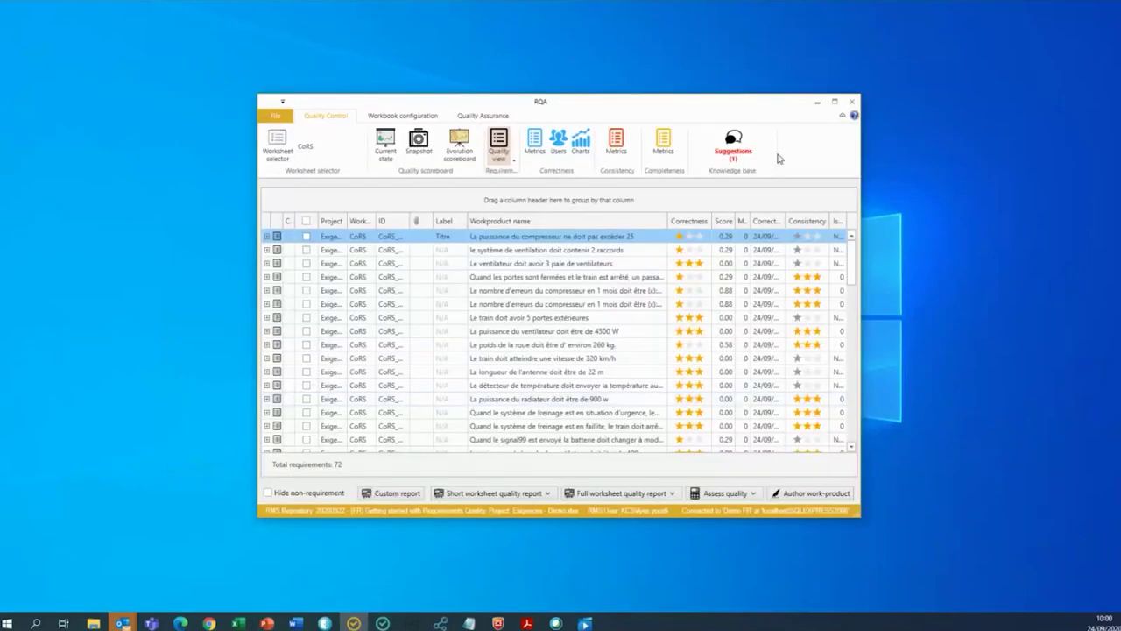
Step: Open the default metrics set baseline "Configuration de métriques par défaut (Extended)", look over its configuration, and close it
double_click(775, 104)
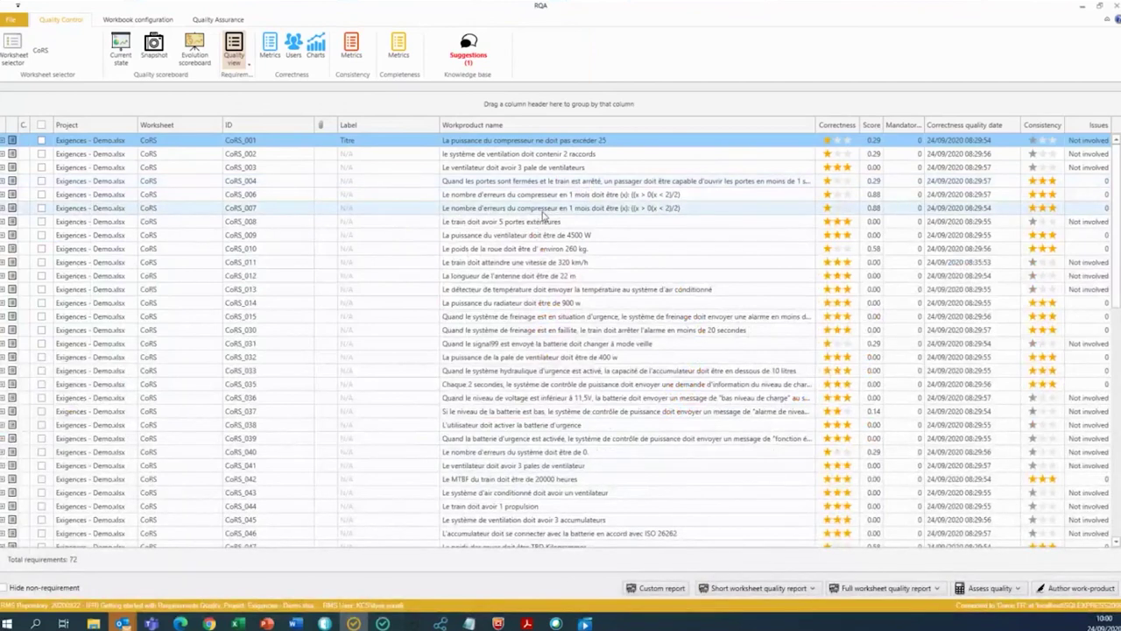
left_click(218, 19)
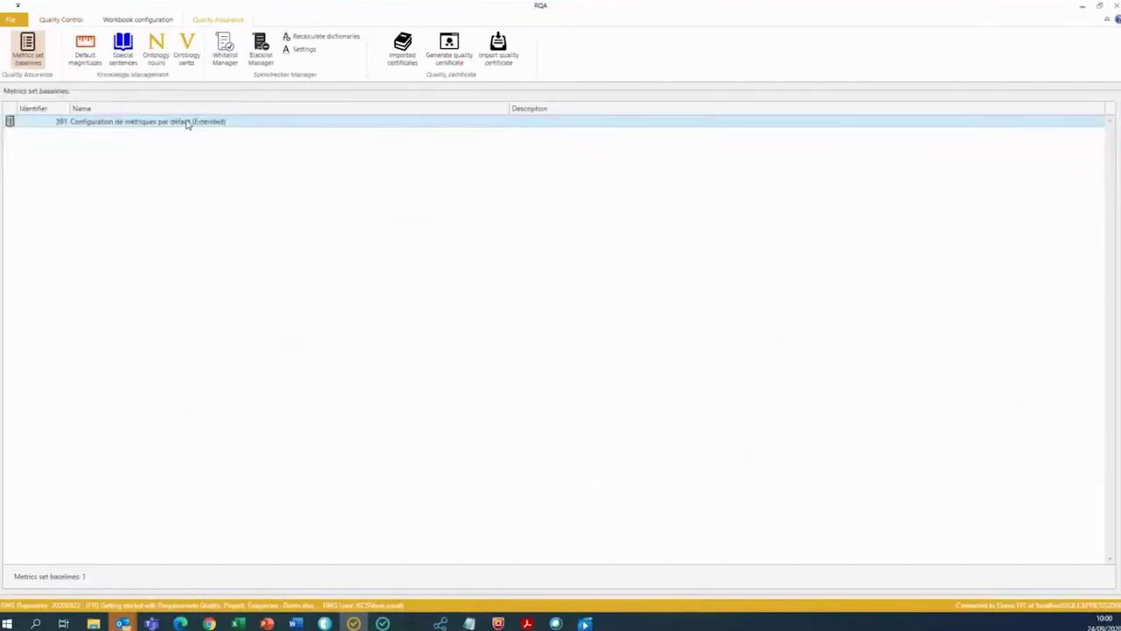
double_click(149, 125)
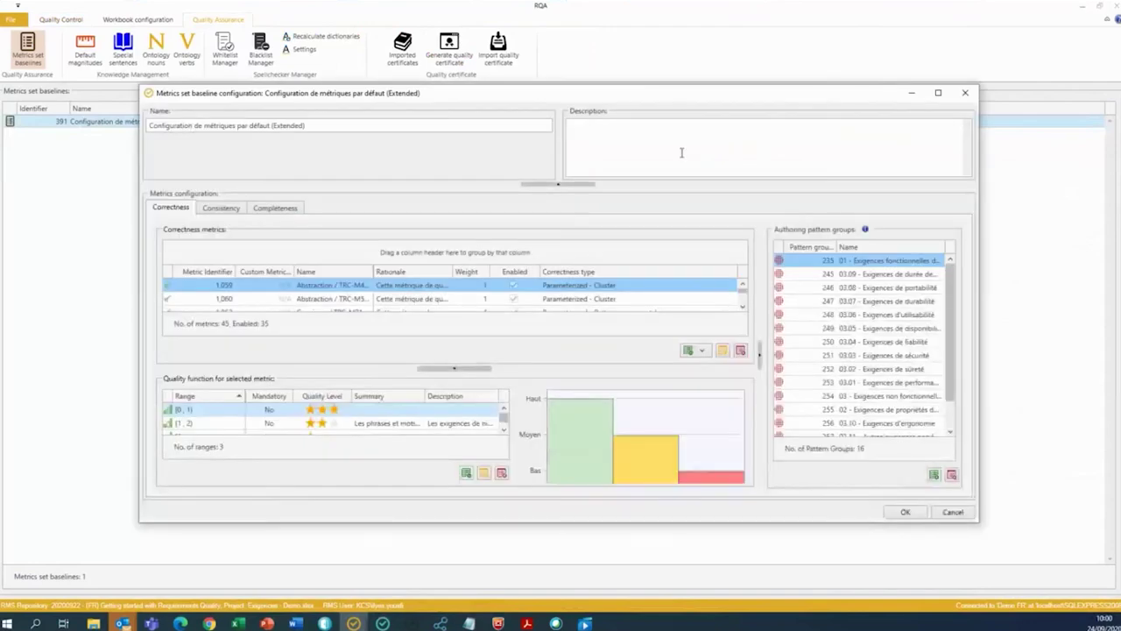
left_click(965, 92)
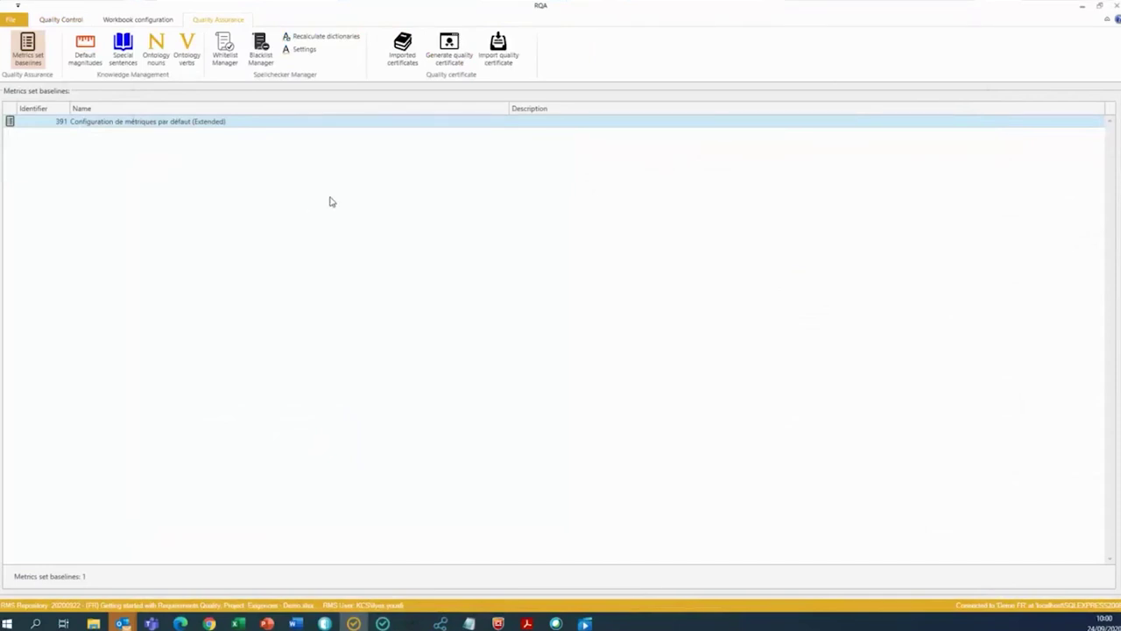
Step: Show the blank configuration for adding a new metrics set baseline, and close it without creating one
right_click(114, 136)
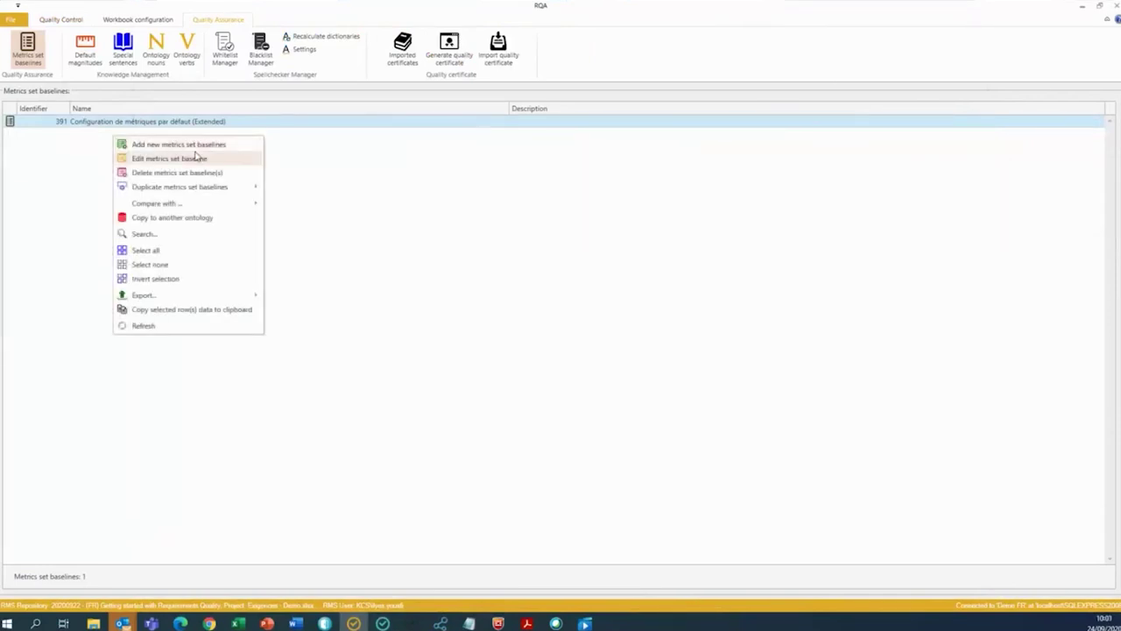
left_click(175, 143)
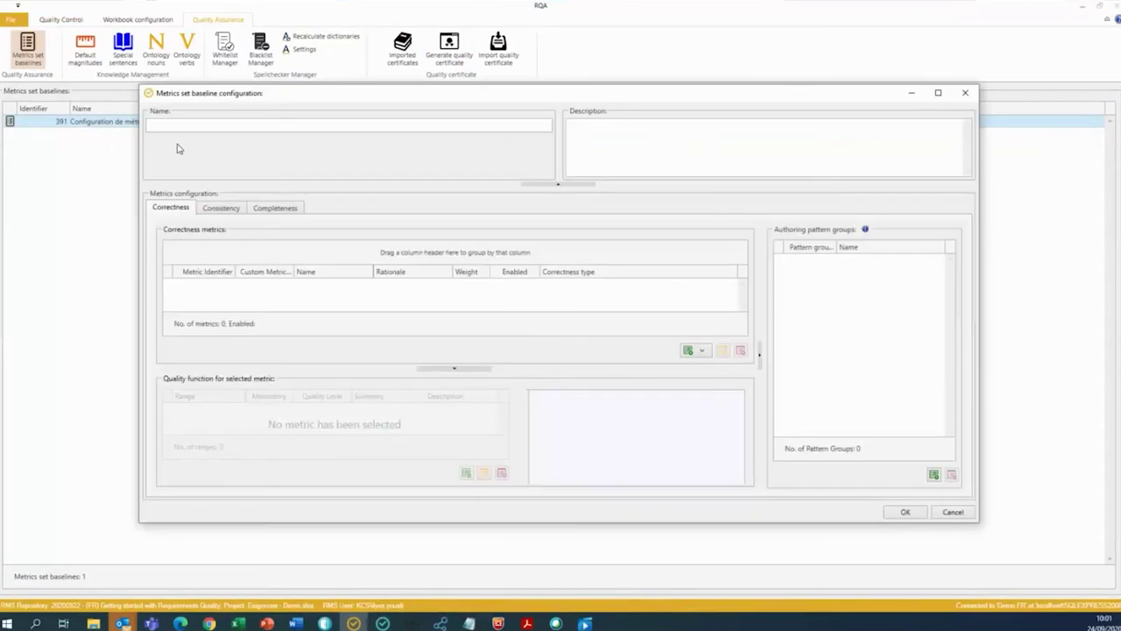
left_click(937, 93)
left_click(1109, 5)
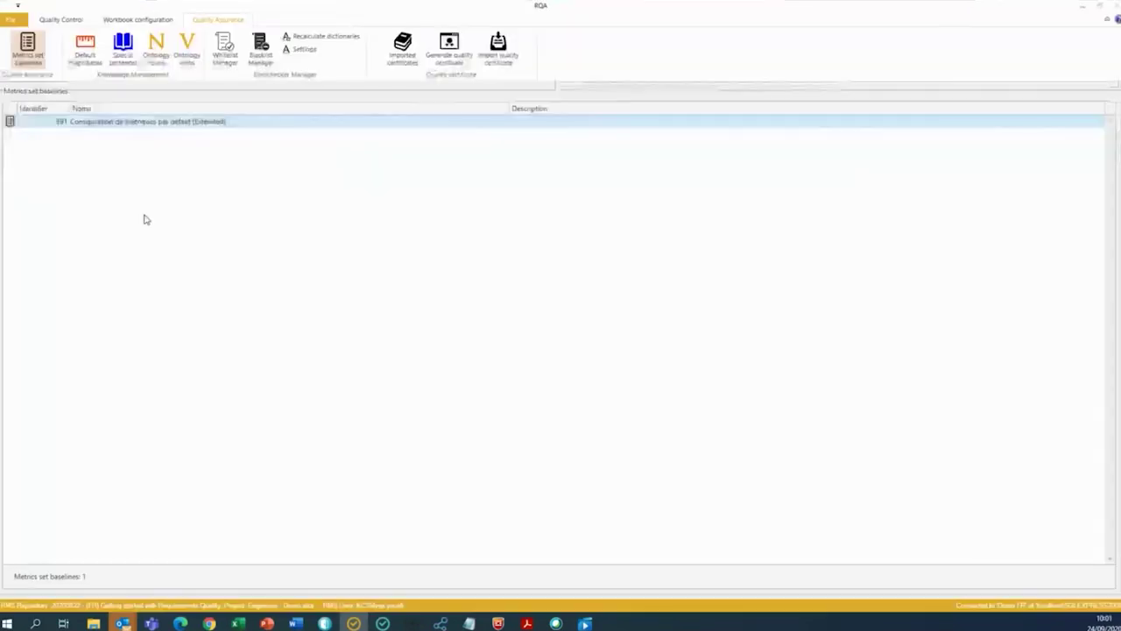
Step: Rename the default metrics set baseline as Ceinture blanche
left_click(186, 124)
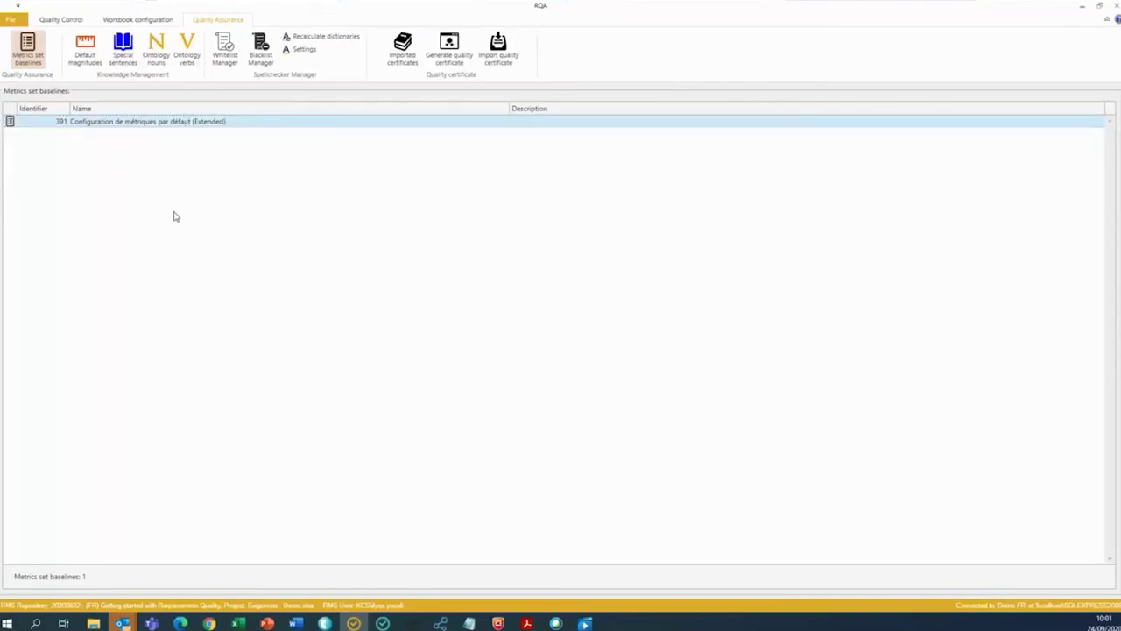
right_click(181, 126)
left_click(79, 148)
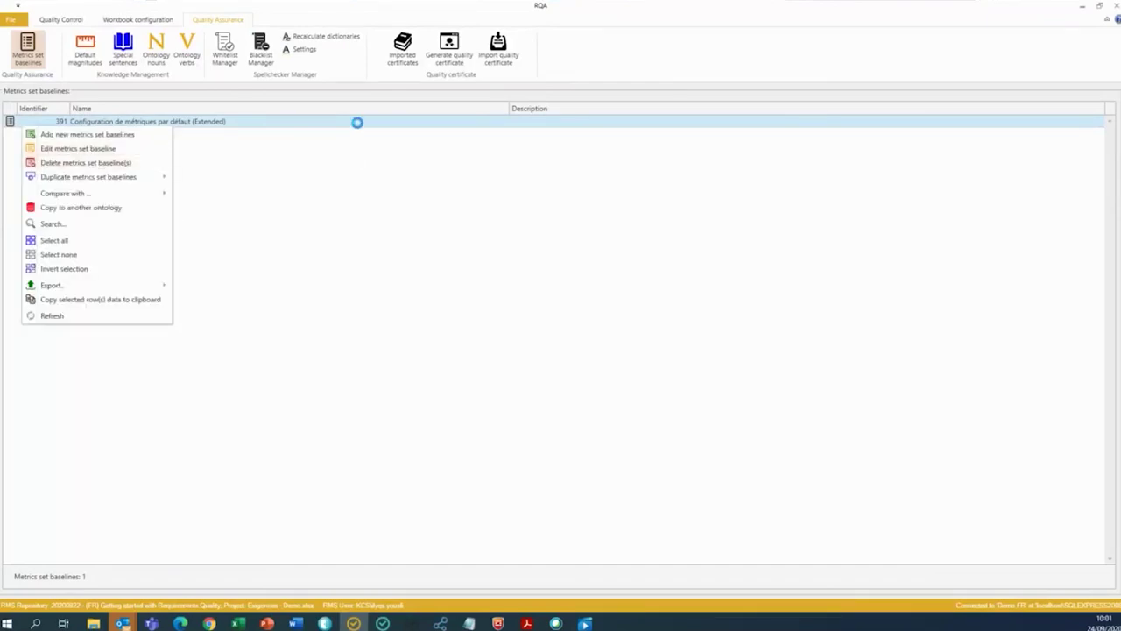
type("Ceinture blanche")
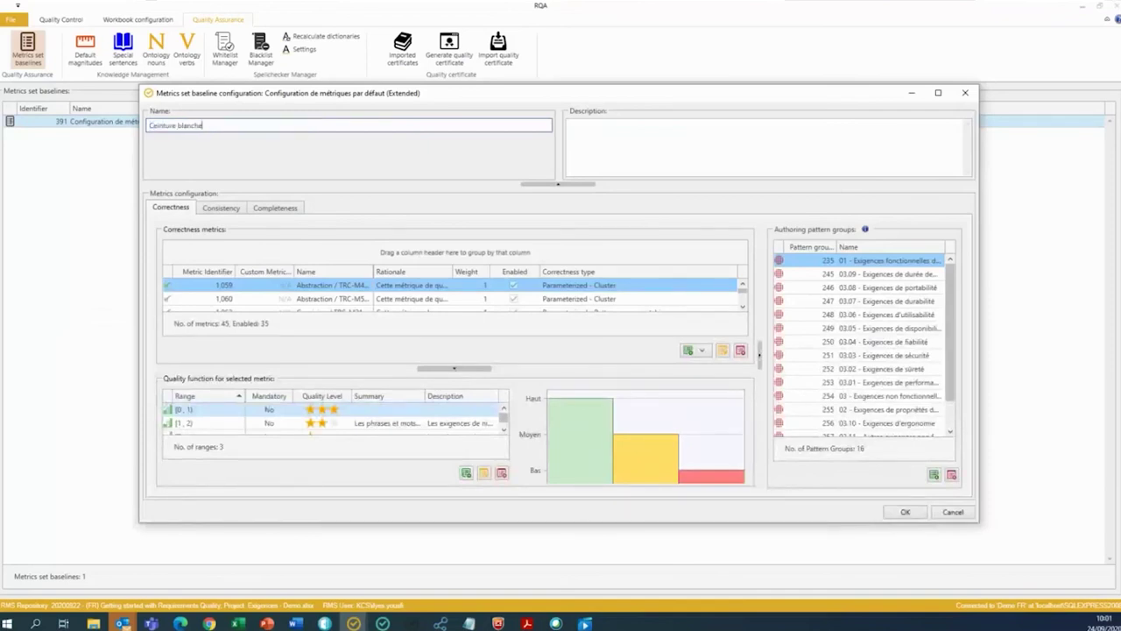
key("Return")
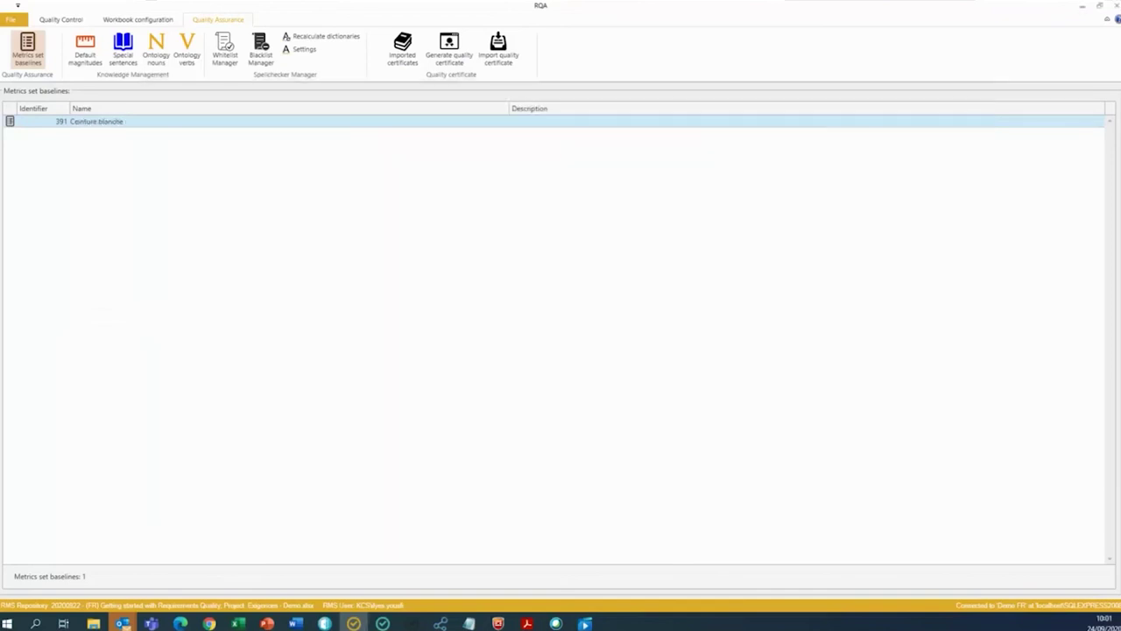
right_click(57, 131)
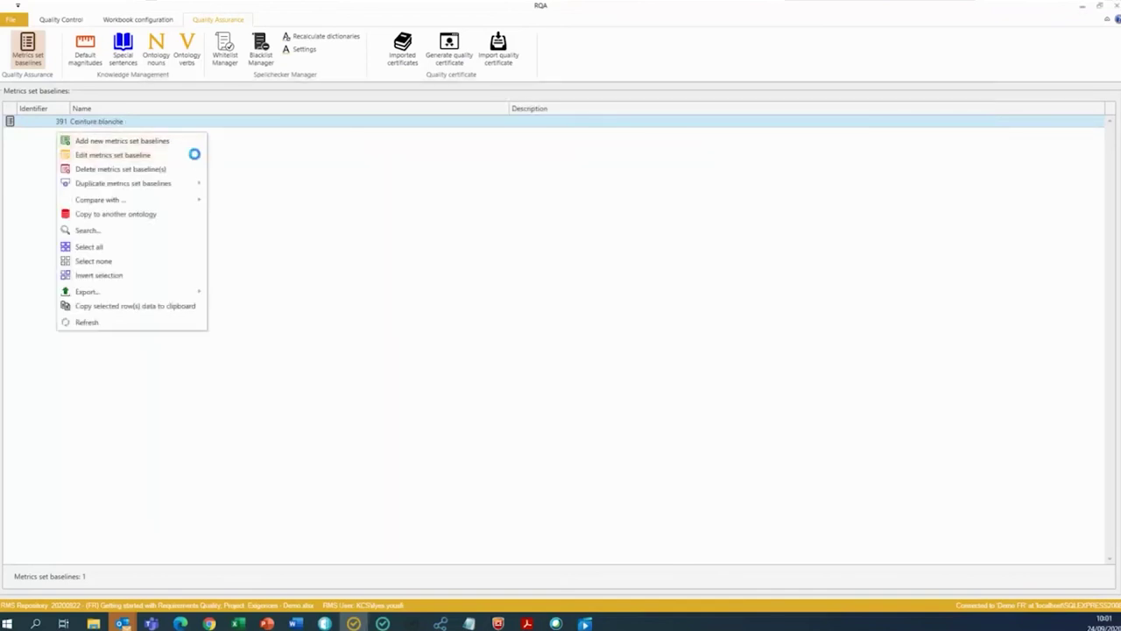
left_click(187, 157)
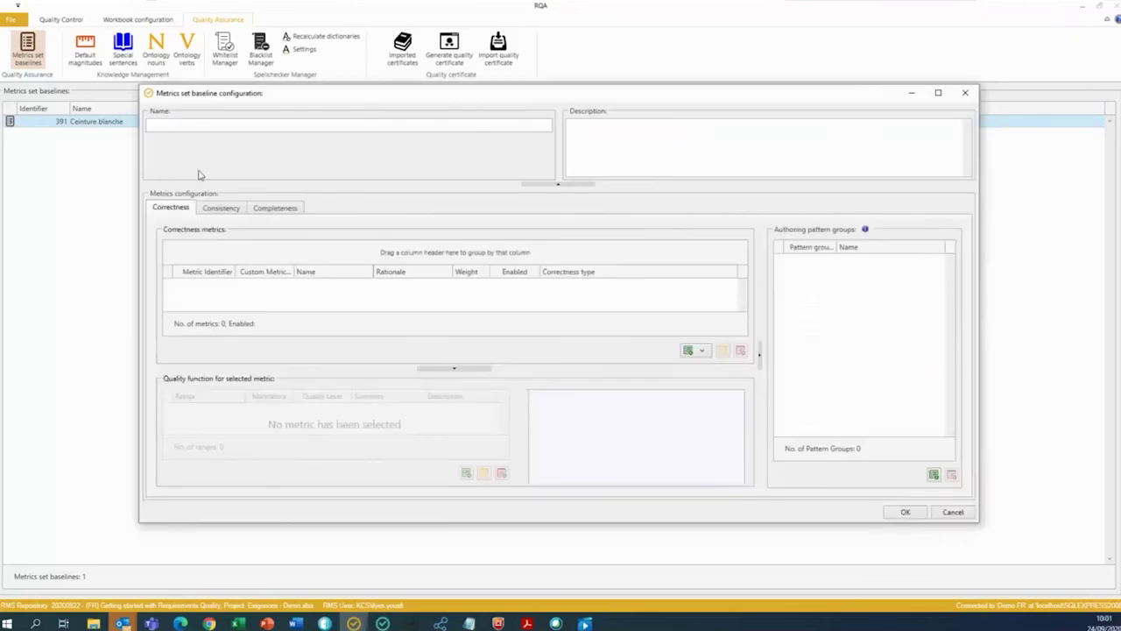
left_click(966, 91)
Step: Duplicate the Ceinture blanche baseline with every correctness, completeness and consistency metric
right_click(112, 126)
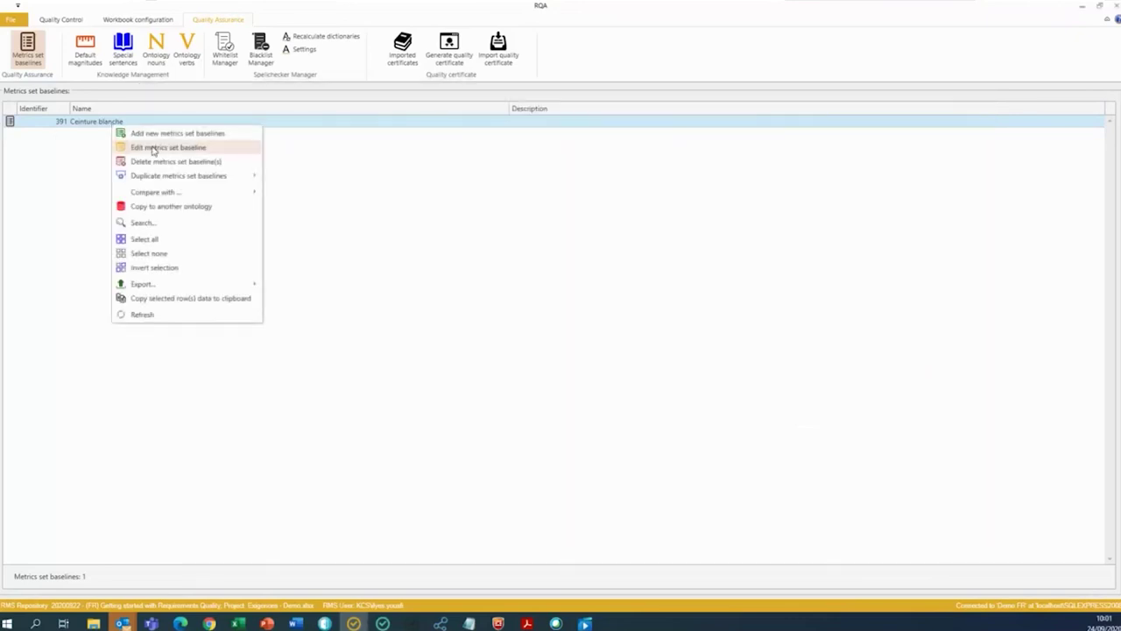
mouse_move(249, 178)
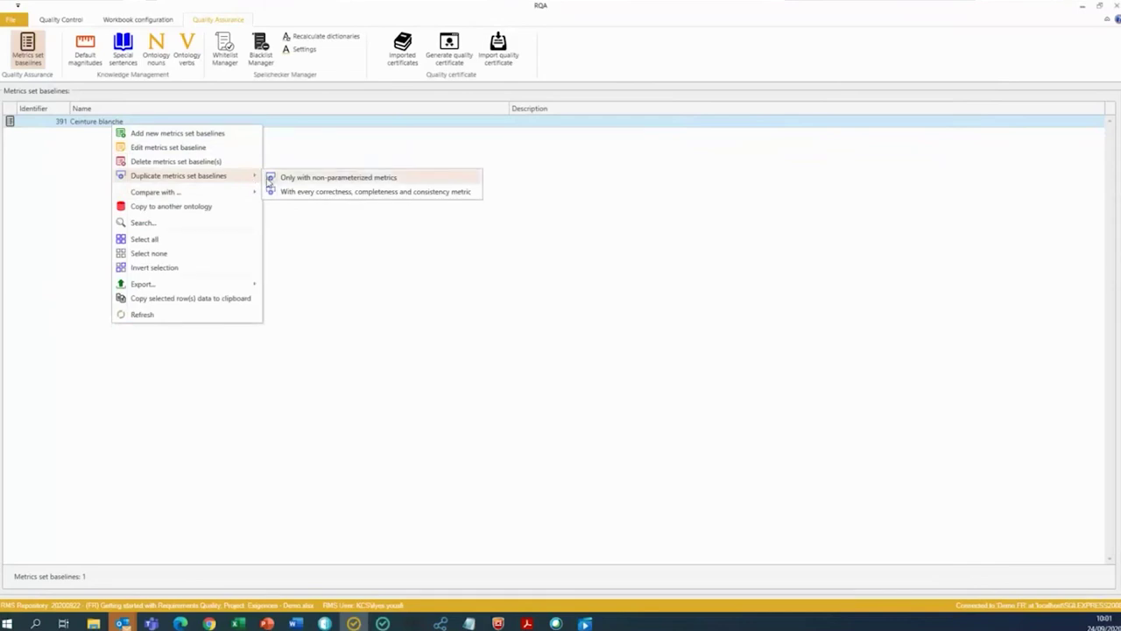
left_click(311, 192)
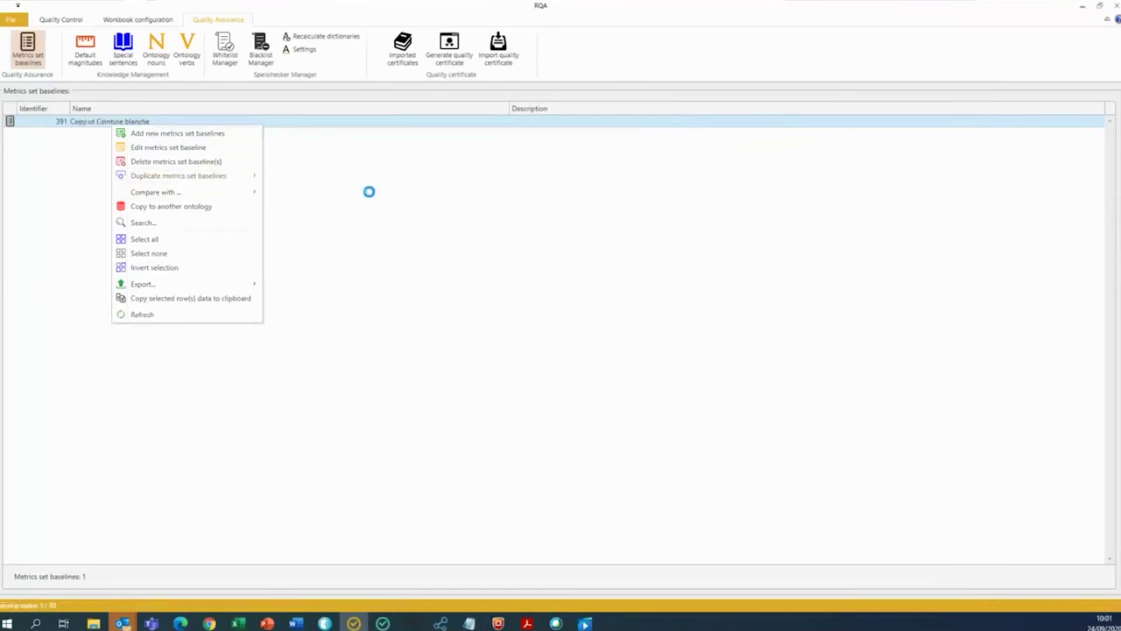
Step: Edit the duplicated metrics set baseline and enter Ceinture jaune as its name
right_click(129, 122)
left_click(172, 141)
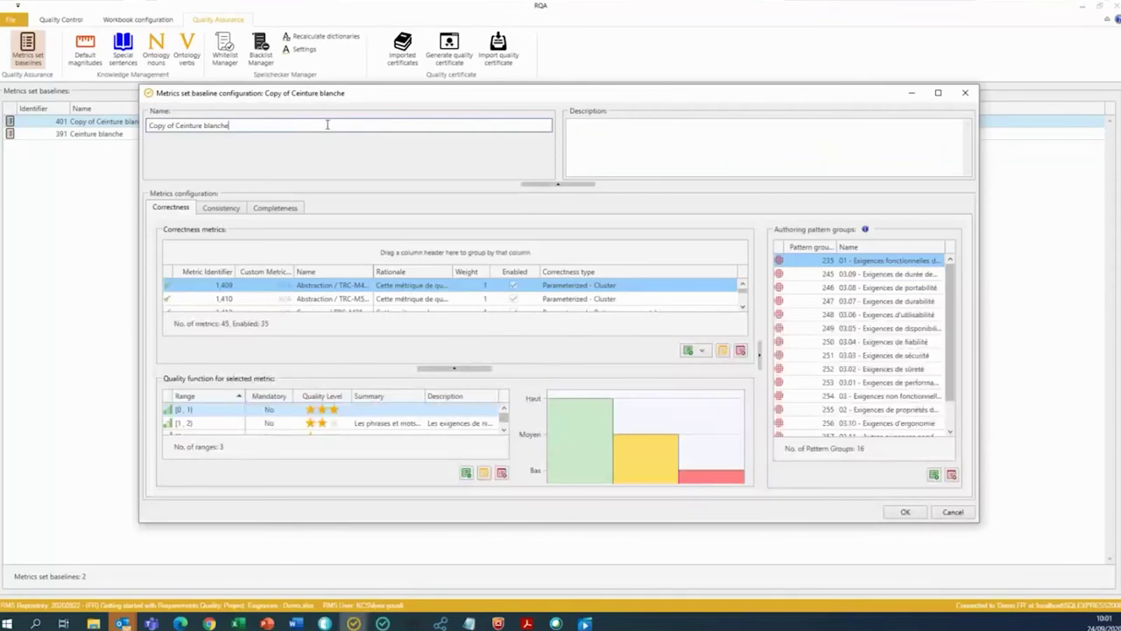
triple_click(288, 125)
type("Ceinture jaune")
Step: Look through the types of correctness metric that can be added to the baseline, such as SKB-based and custom-code metrics
right_click(232, 300)
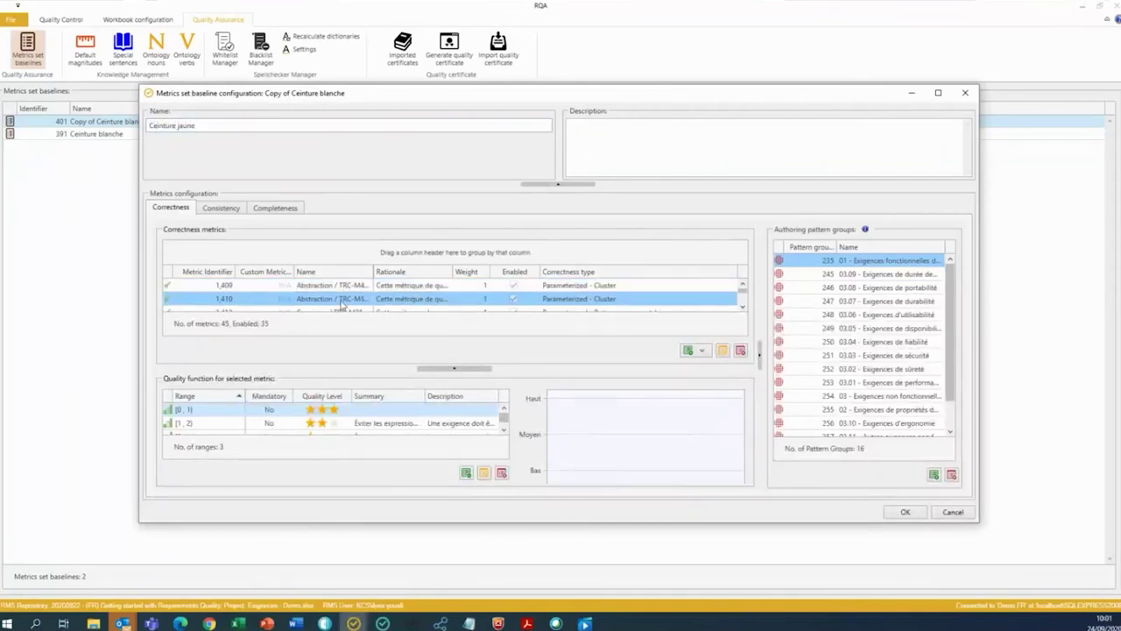
mouse_move(263, 308)
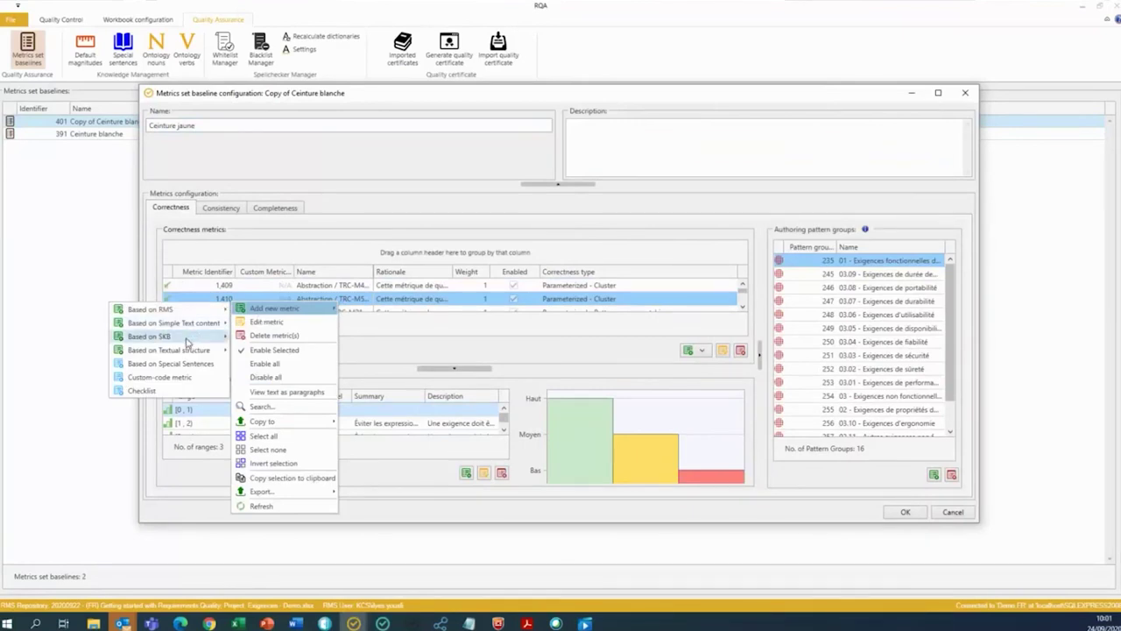
mouse_move(188, 342)
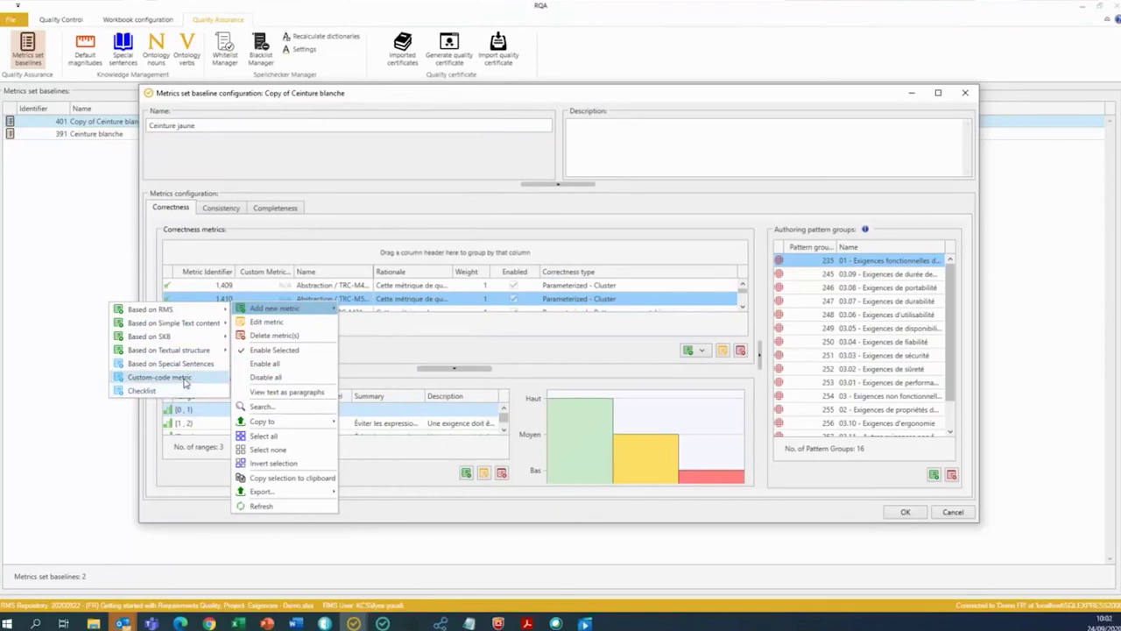
left_click(323, 262)
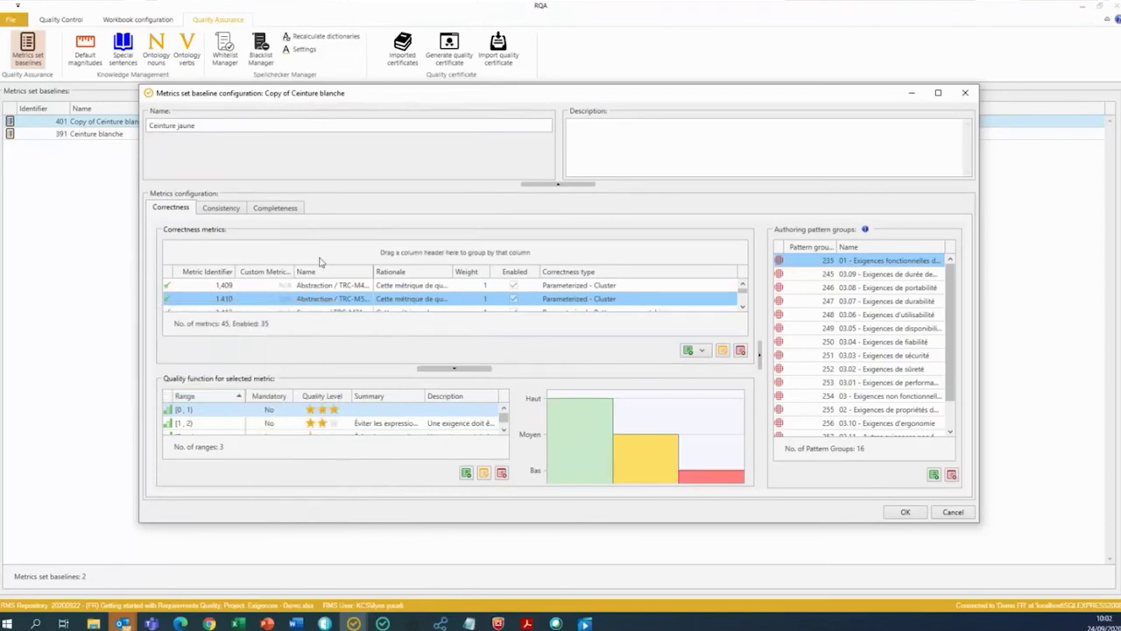
Step: Look through the baseline's correctness, consistency and completeness metrics, and close the configuration without saving changes
left_click(938, 92)
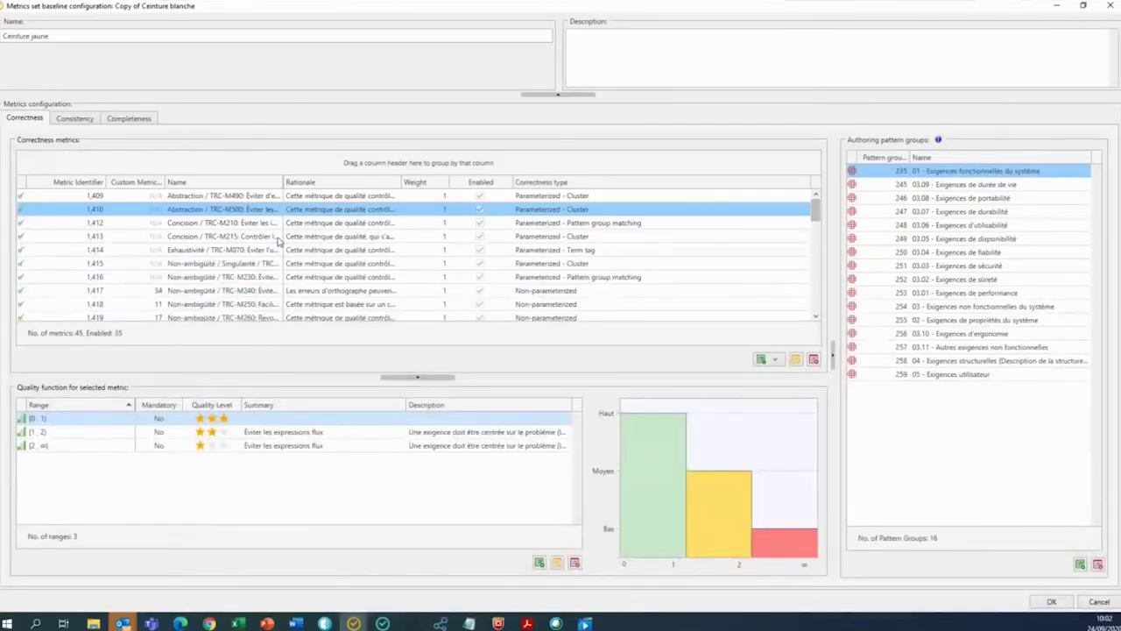
left_click(75, 118)
left_click(133, 123)
left_click(80, 123)
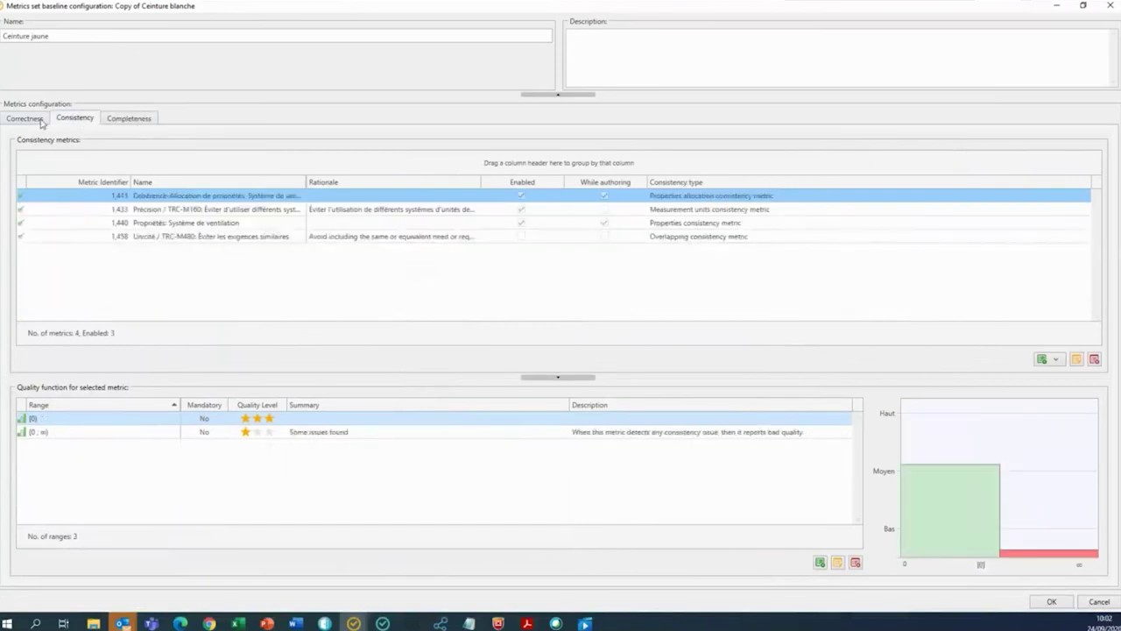
left_click(39, 121)
left_click(1108, 5)
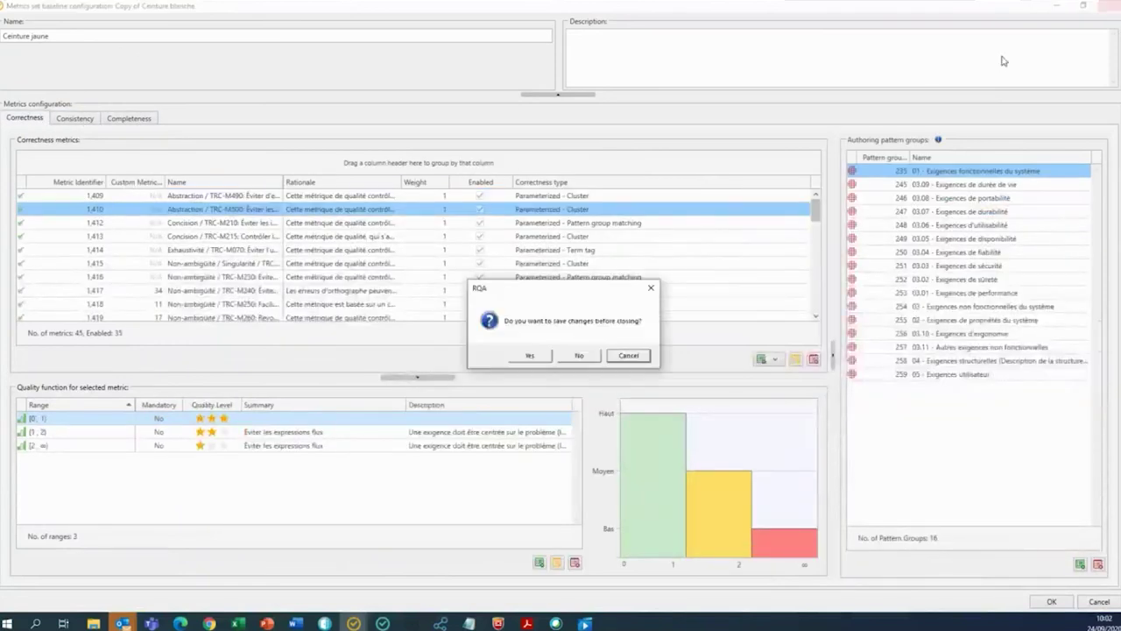
left_click(583, 358)
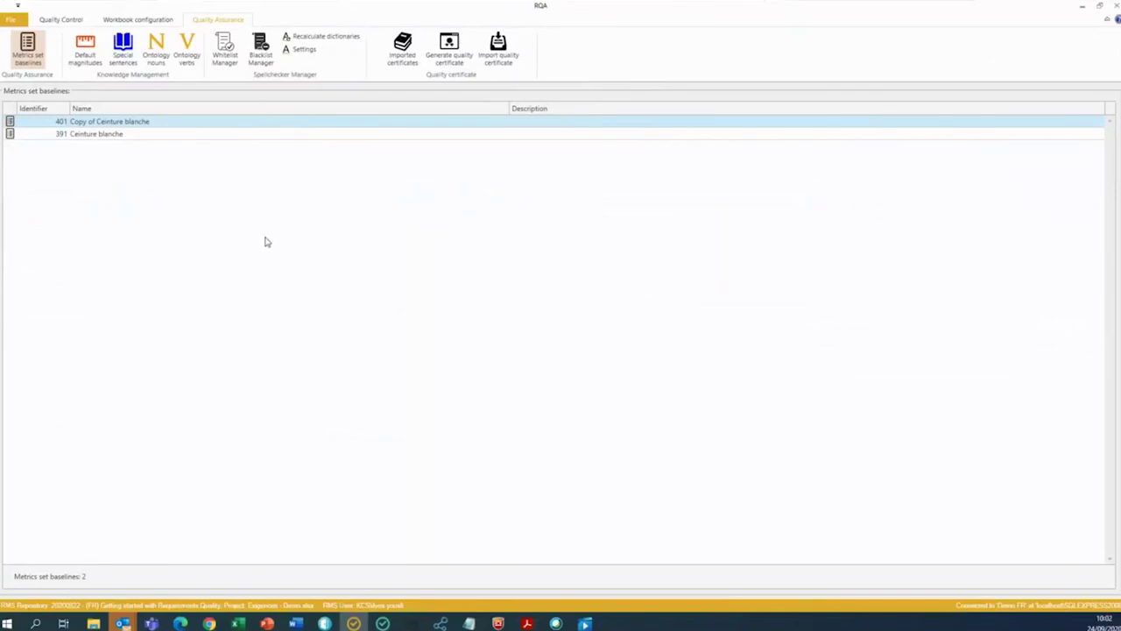
left_click(140, 150)
left_click(147, 137)
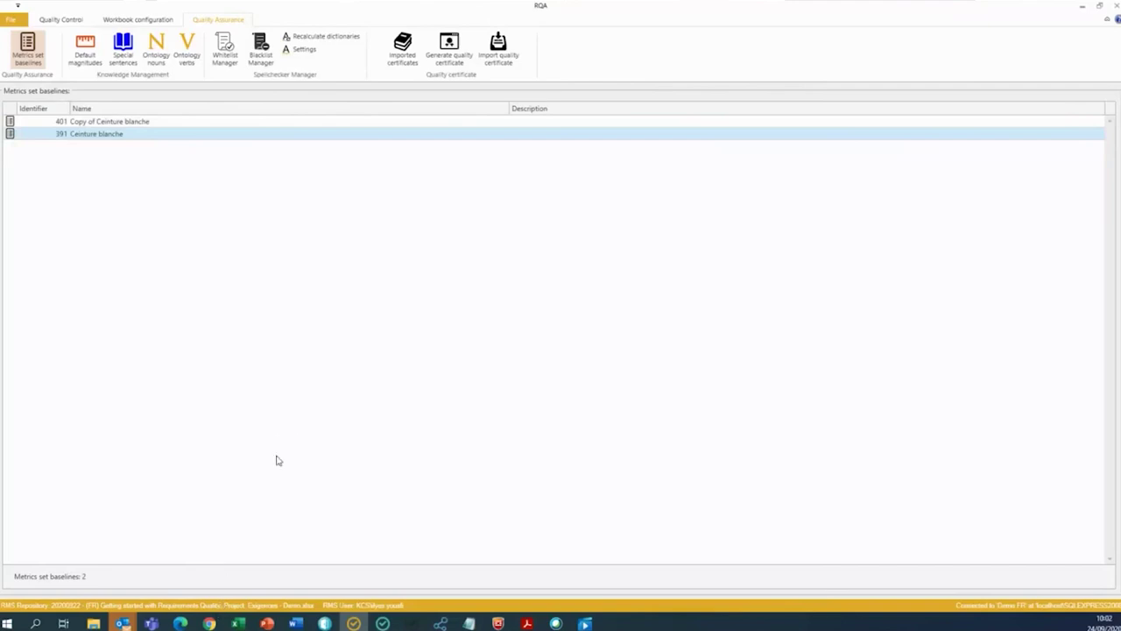
Step: Switch to Chrome and open the reusecompany.com website
left_click(210, 623)
left_click(288, 30)
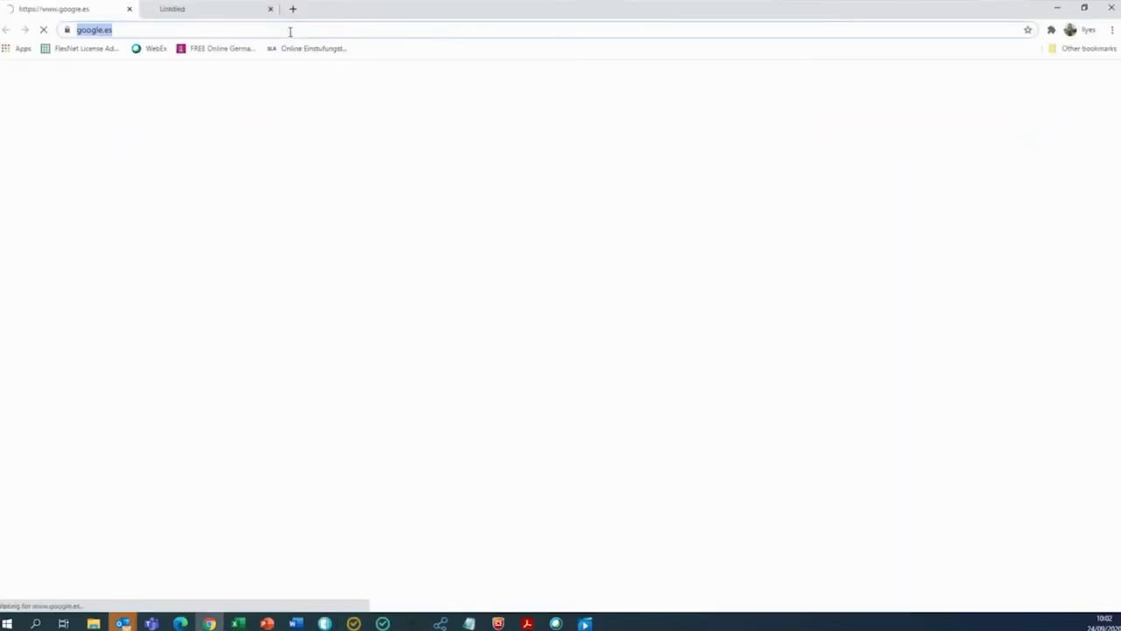
type("reu")
key("Return")
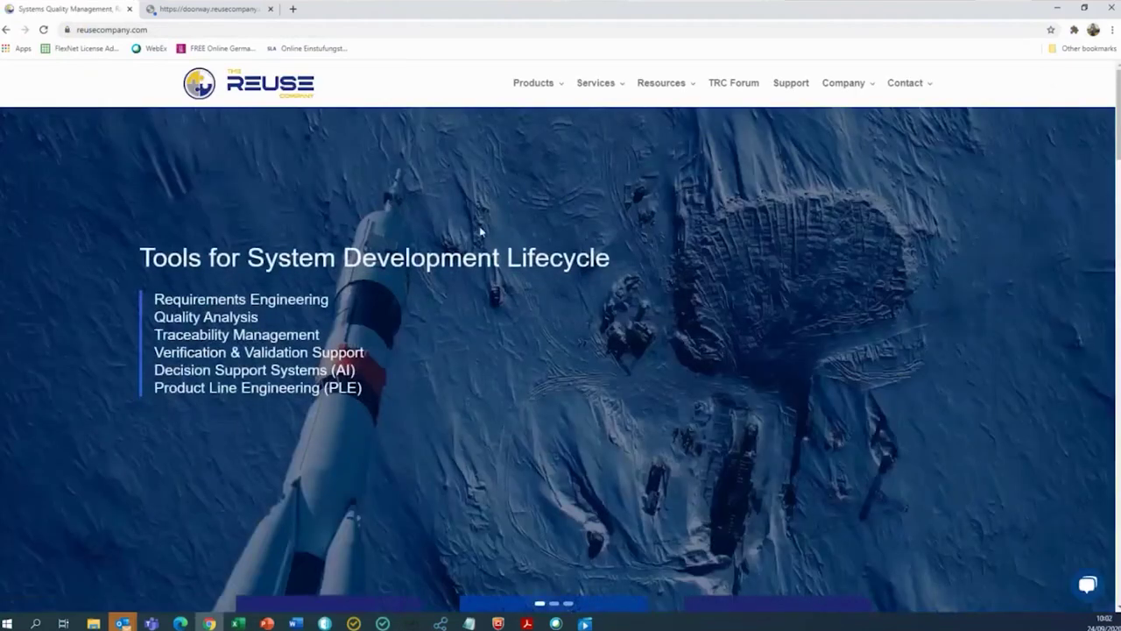
Step: Go to the site's technical support page and open its public downloads
left_click(799, 86)
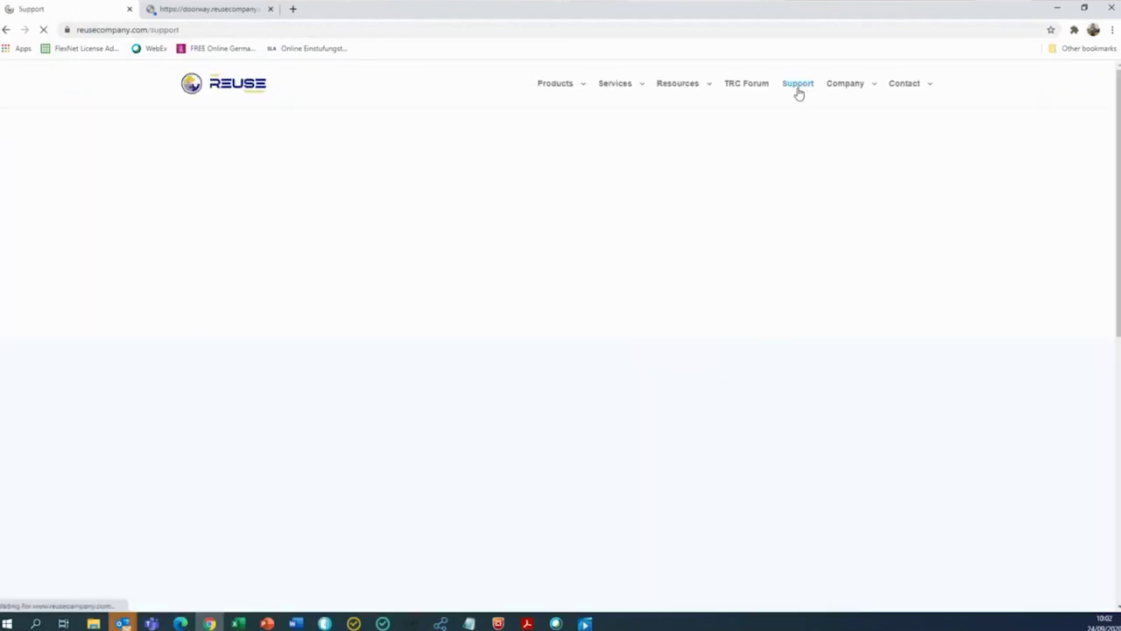
scroll(438, 377, "down", 2)
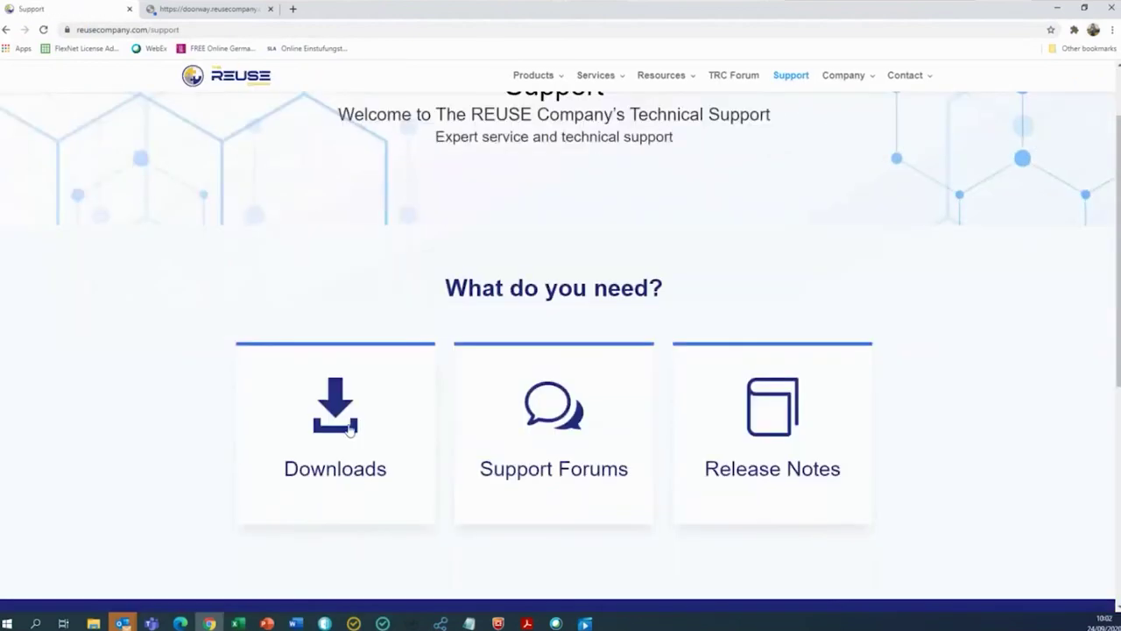
left_click(348, 426)
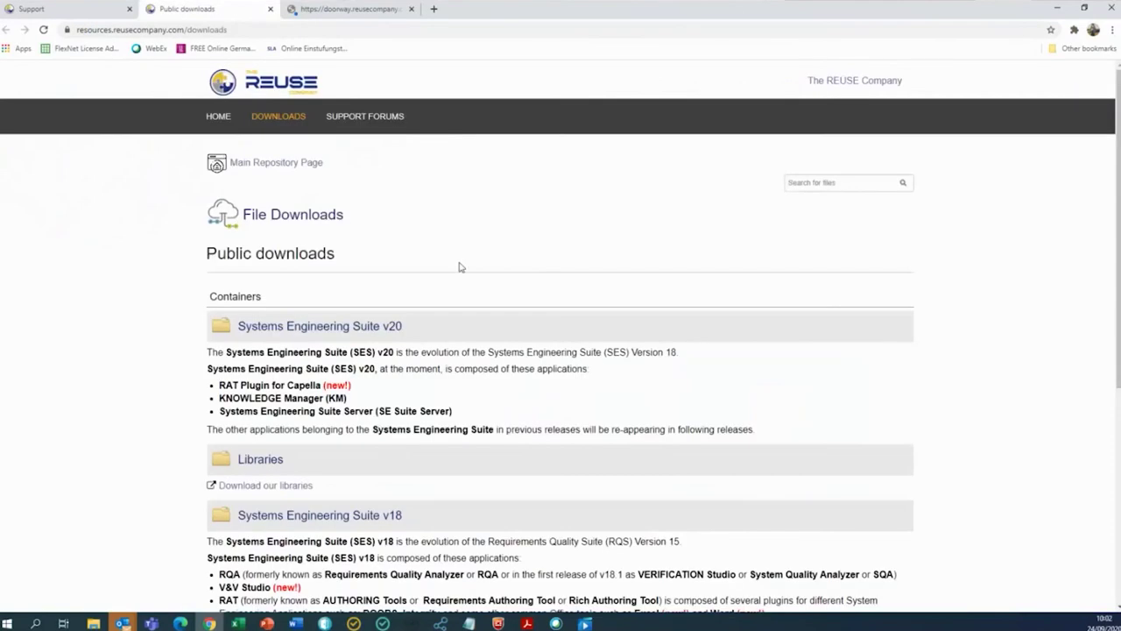
Step: Review the public download containers, open Systems Engineering Suite v18, and look through its available applications
scroll(513, 273, "down", 3)
scroll(405, 205, "up", 1)
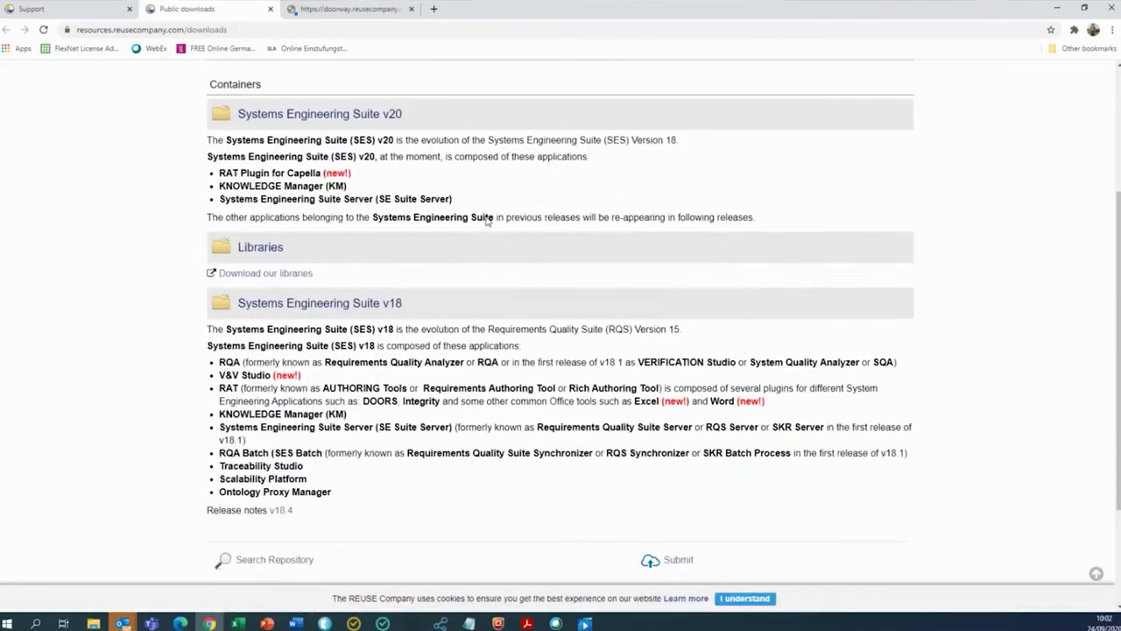
scroll(488, 215, "down", 2)
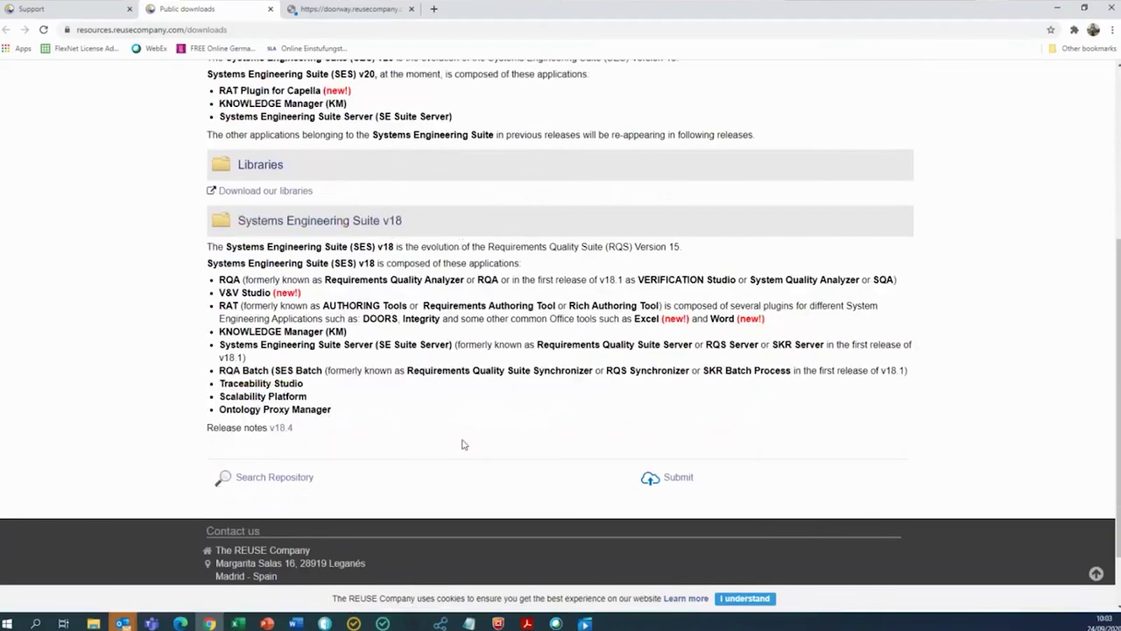
left_click(394, 226)
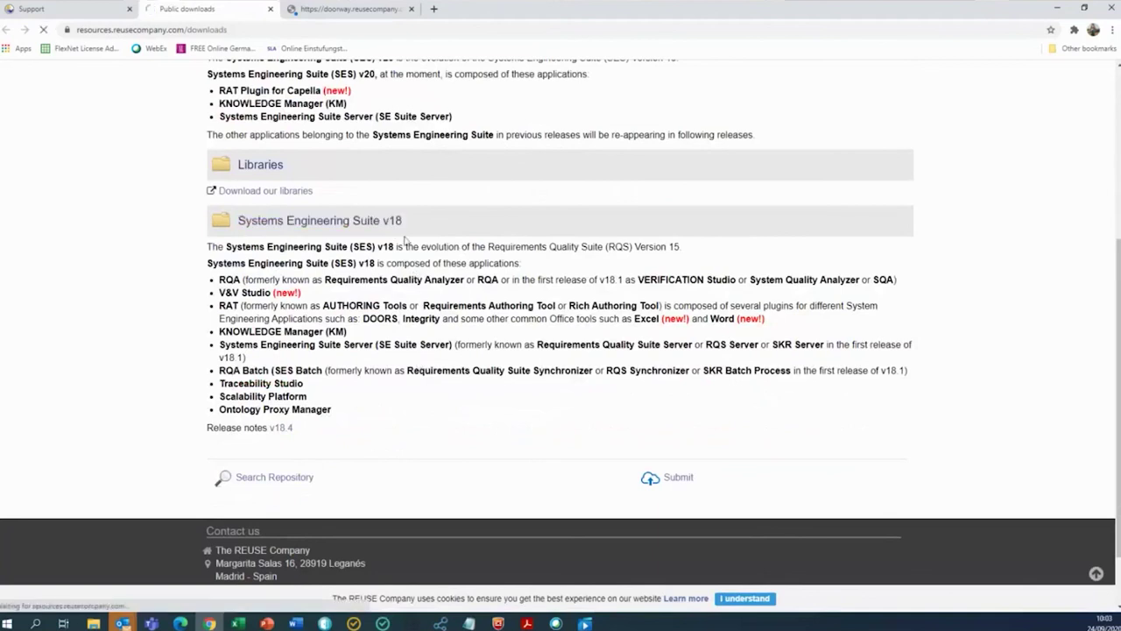
scroll(573, 260, "down", 8)
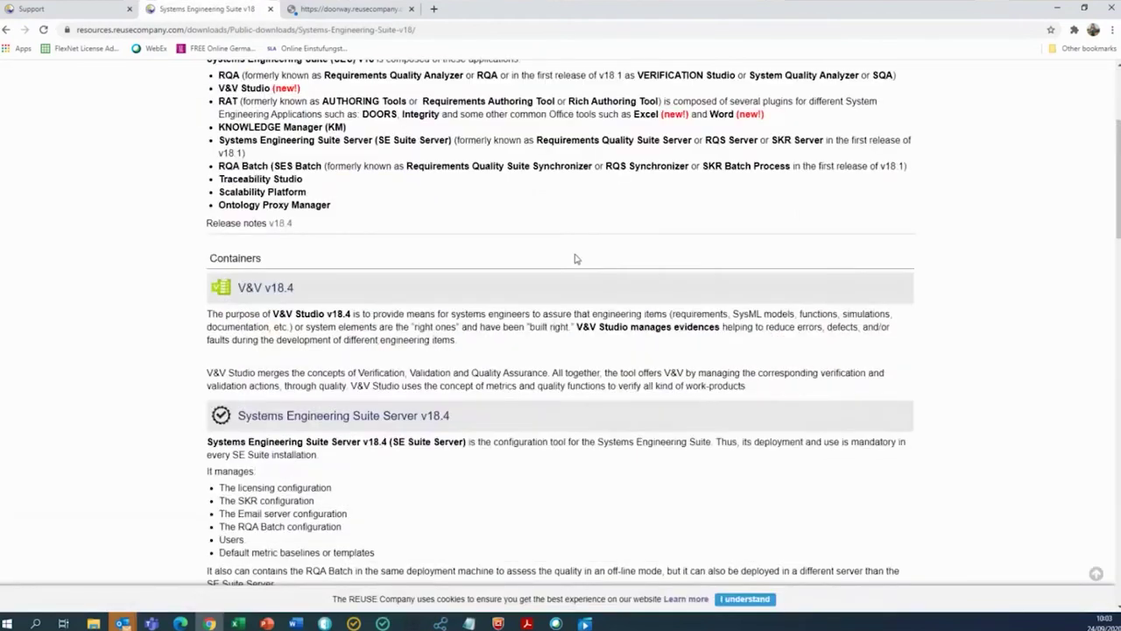
Step: Look through the Systems Engineering Suite v18 containers and technical reference handbooks
scroll(398, 289, "up", 3)
scroll(456, 363, "down", 9)
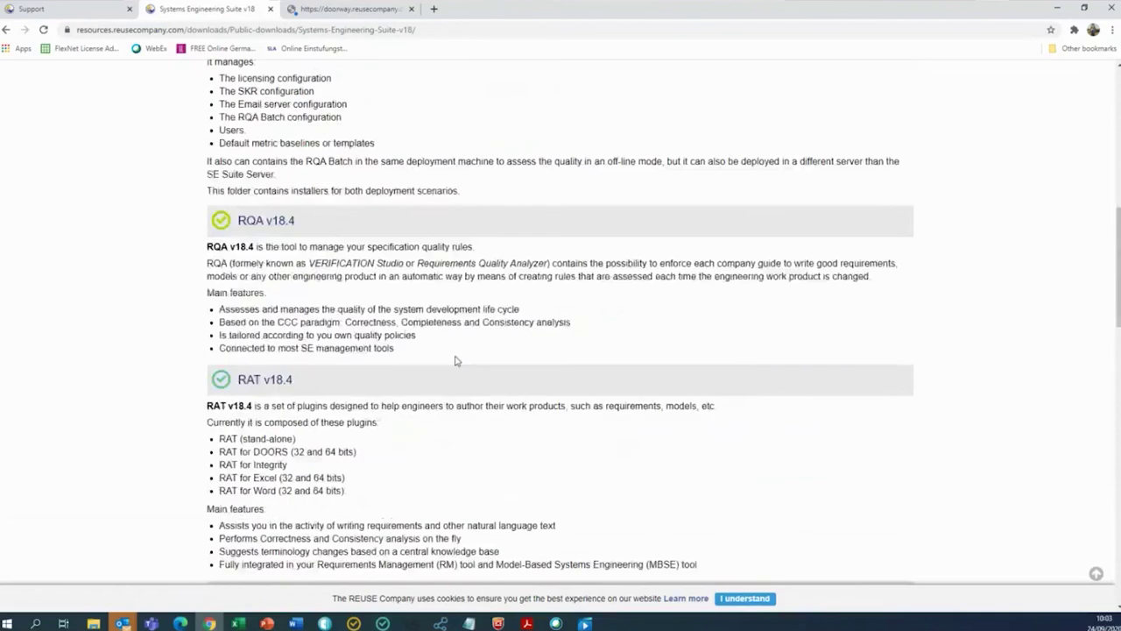
scroll(488, 366, "down", 3)
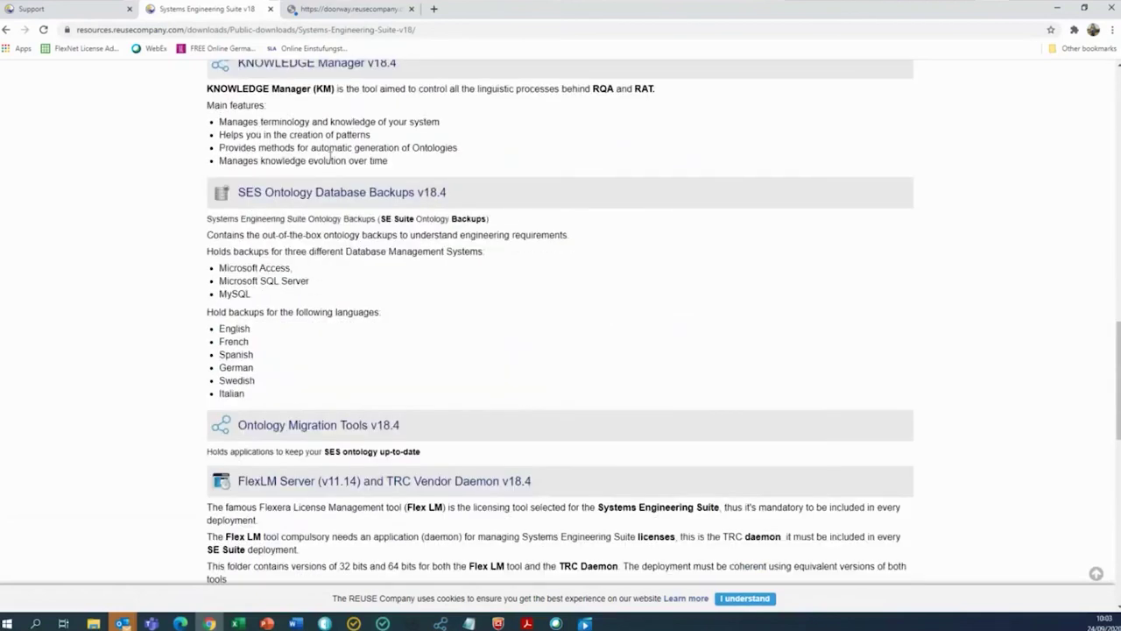
scroll(368, 350, "down", 1)
scroll(368, 351, "down", 5)
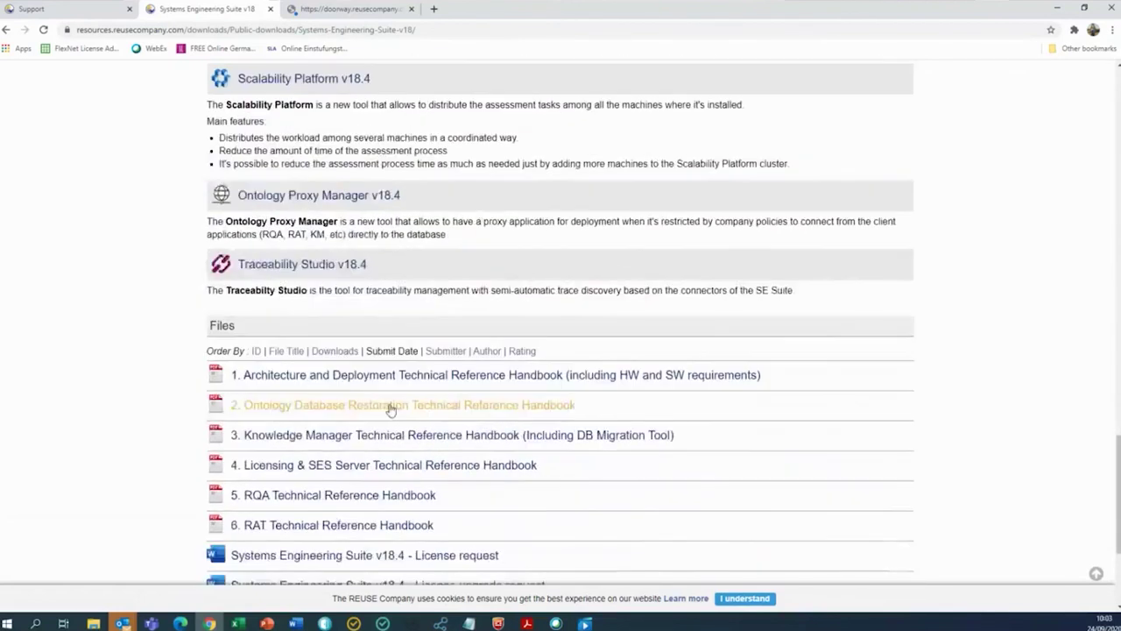
scroll(347, 530, "down", 1)
scroll(312, 468, "up", 5)
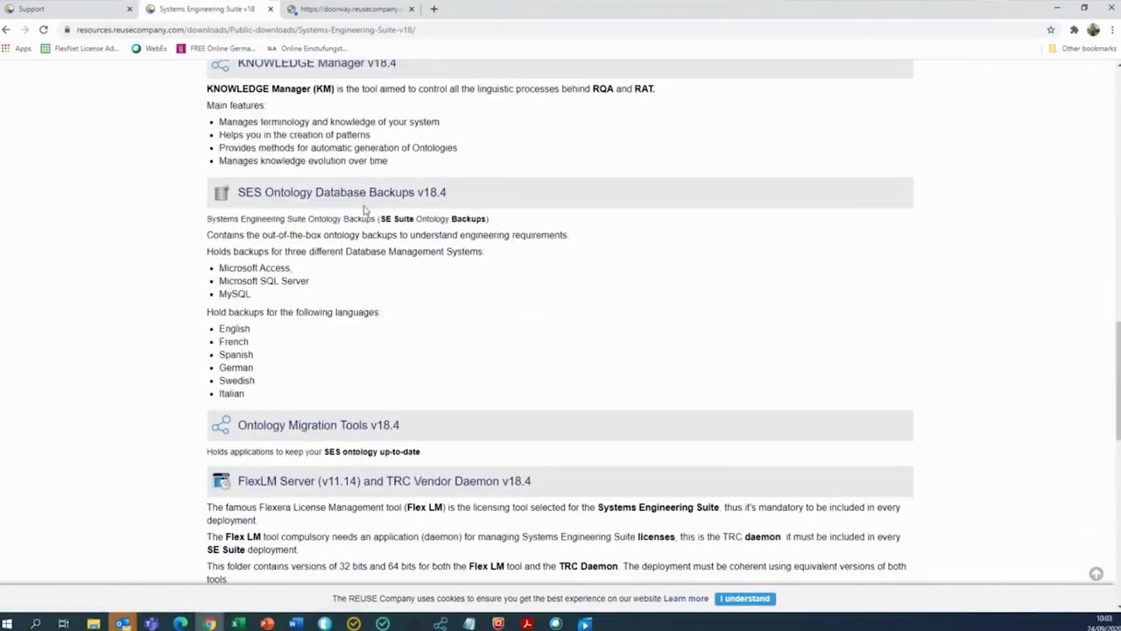
Step: Open SES Ontology Database Backups v18.4, view its MS Access ontology files, and return to the Systems Engineering Suite v18 page
left_click(382, 201)
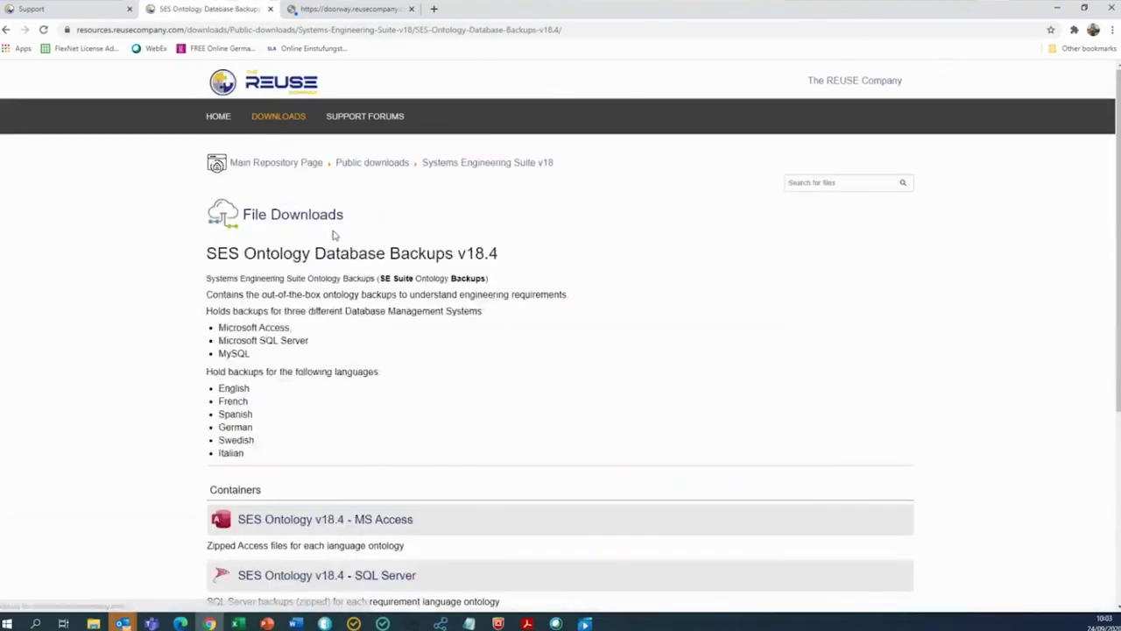
scroll(370, 345, "down", 3)
left_click(391, 294)
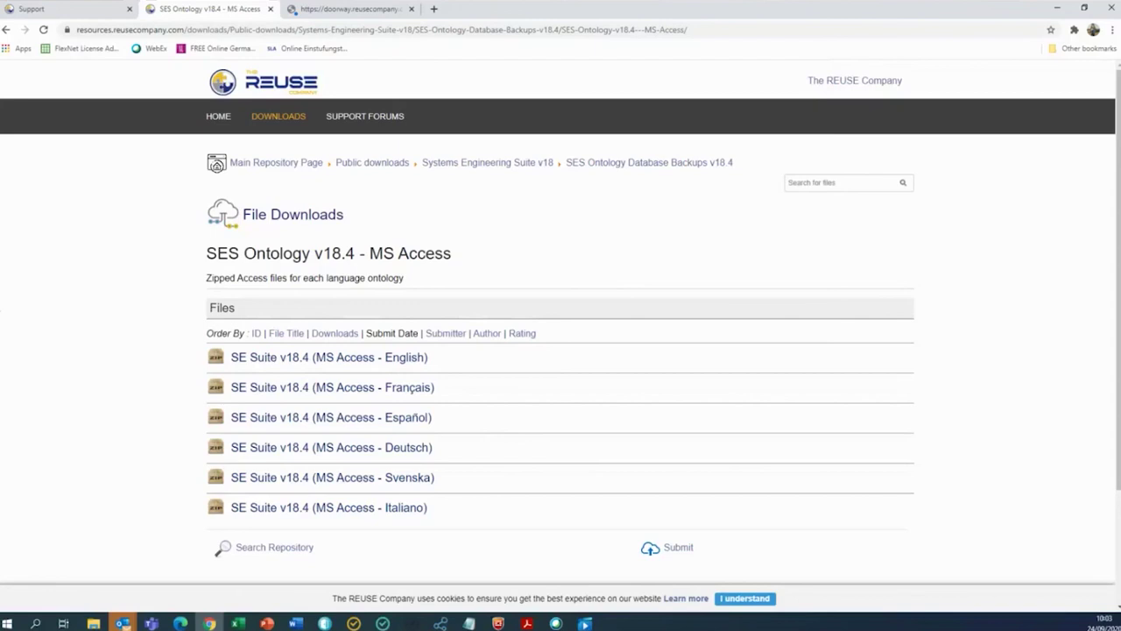
left_click(487, 163)
Step: Switch to KNOWLEDGE Manager, connect to the Demo FR SQL ontology, and maximize its window
left_click(353, 623)
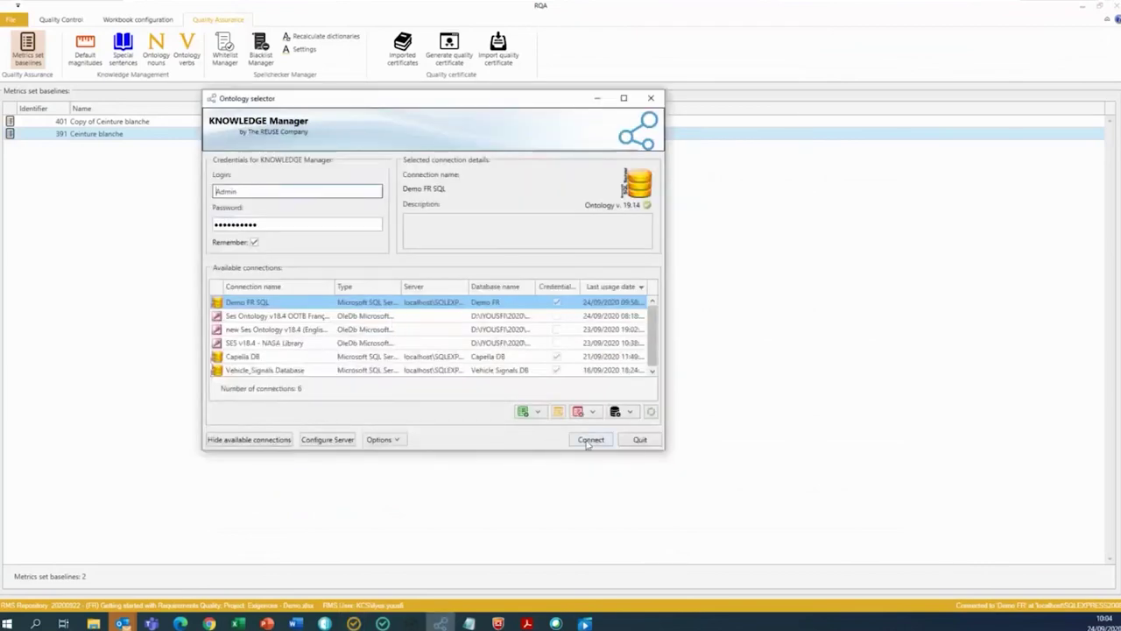
left_click(588, 441)
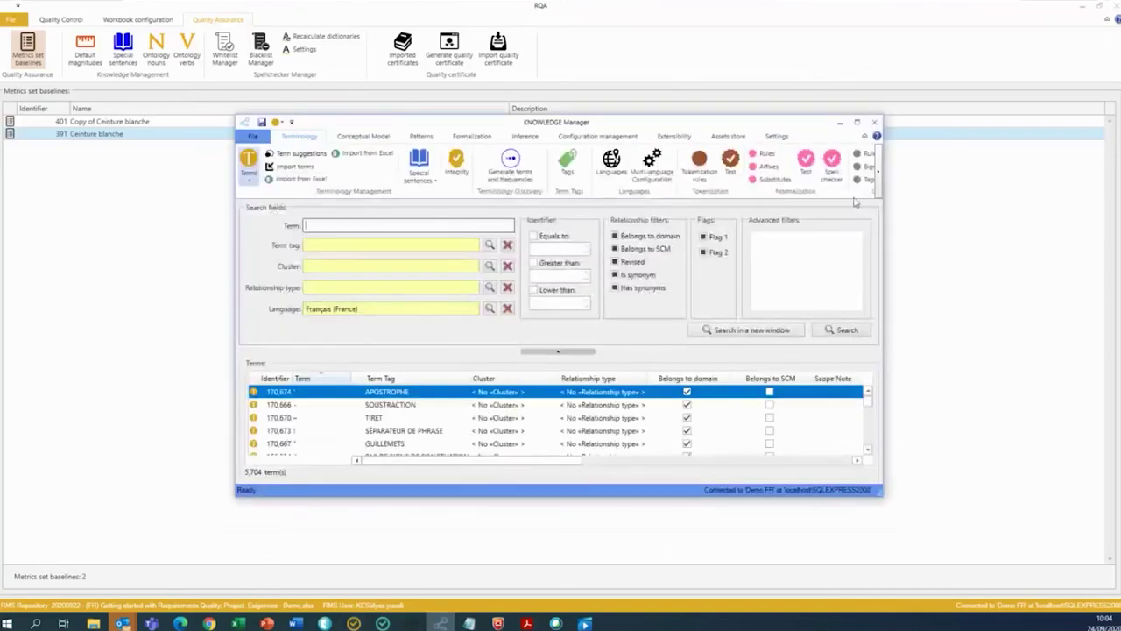
left_click(857, 122)
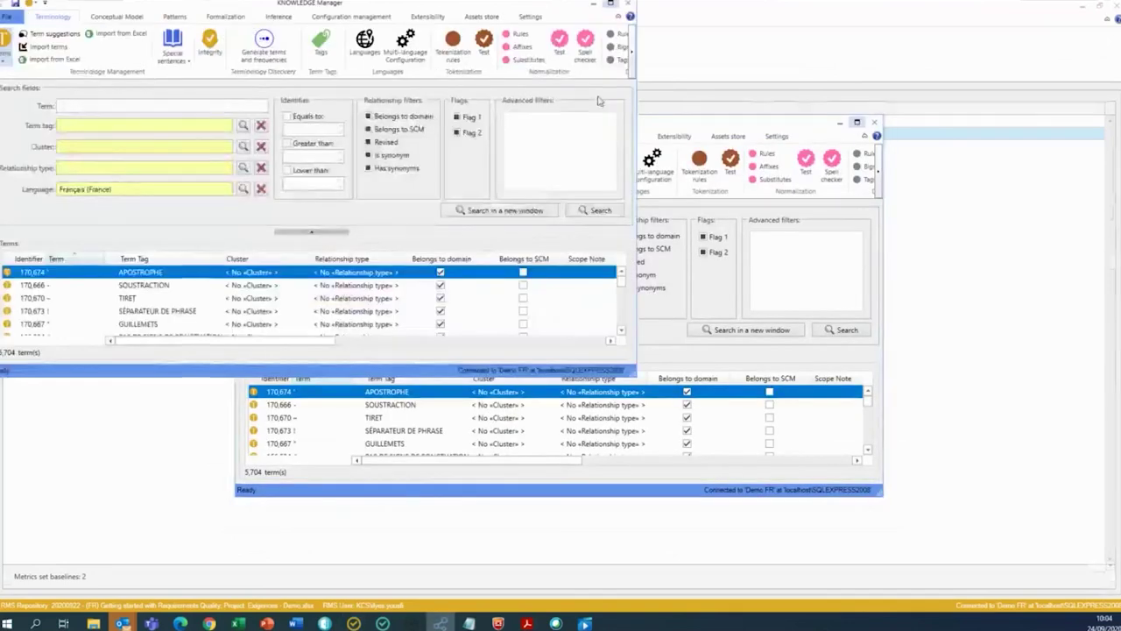
Step: Show the conceptual model's PBS view and expand Train, Système de ventilation and Ventilateur
left_click(131, 21)
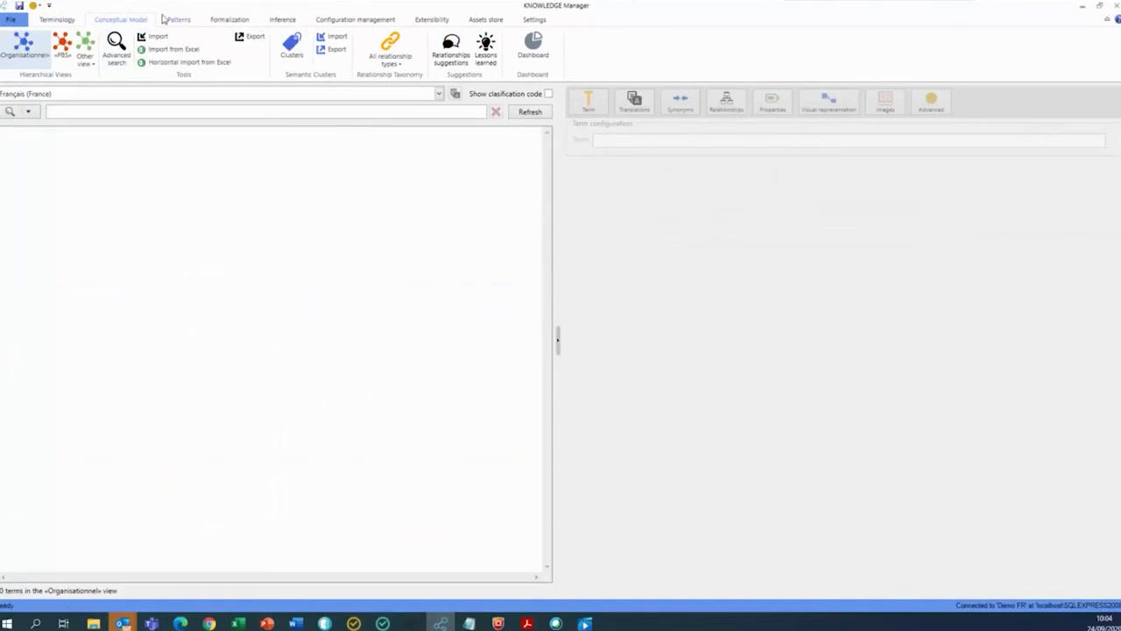
left_click(56, 63)
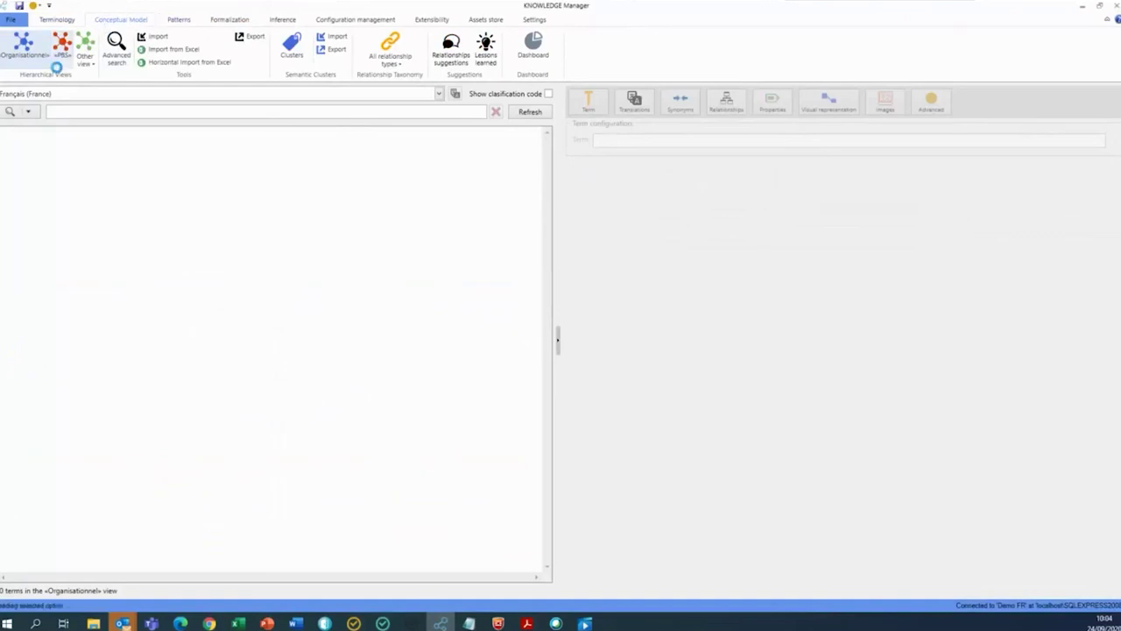
left_click(5, 134)
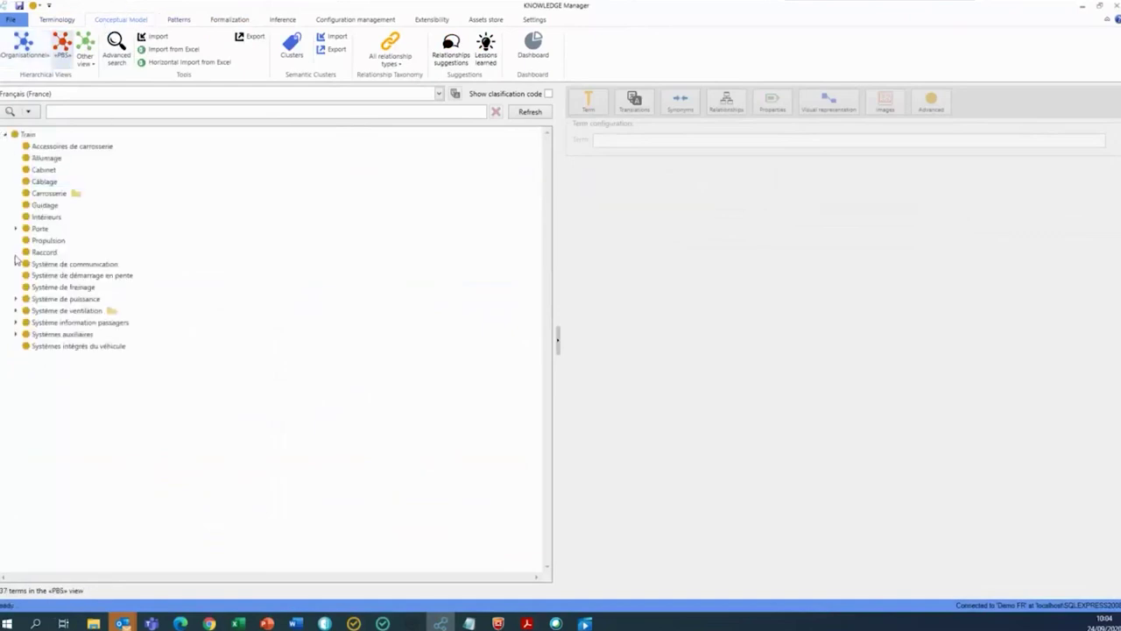
left_click(40, 265)
left_click(15, 311)
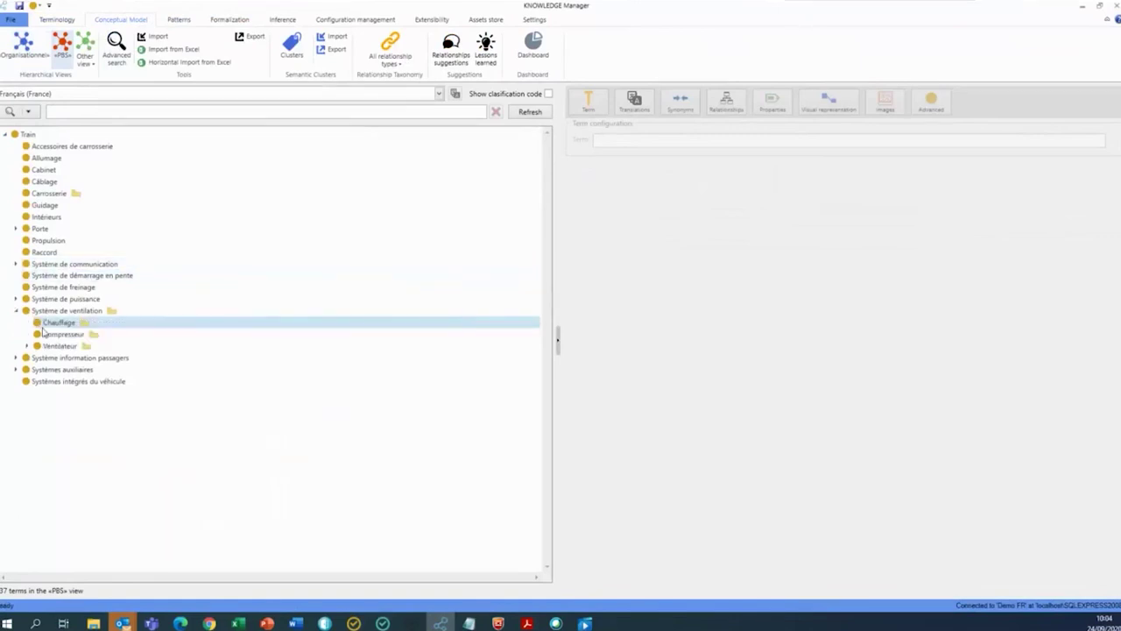
left_click(26, 347)
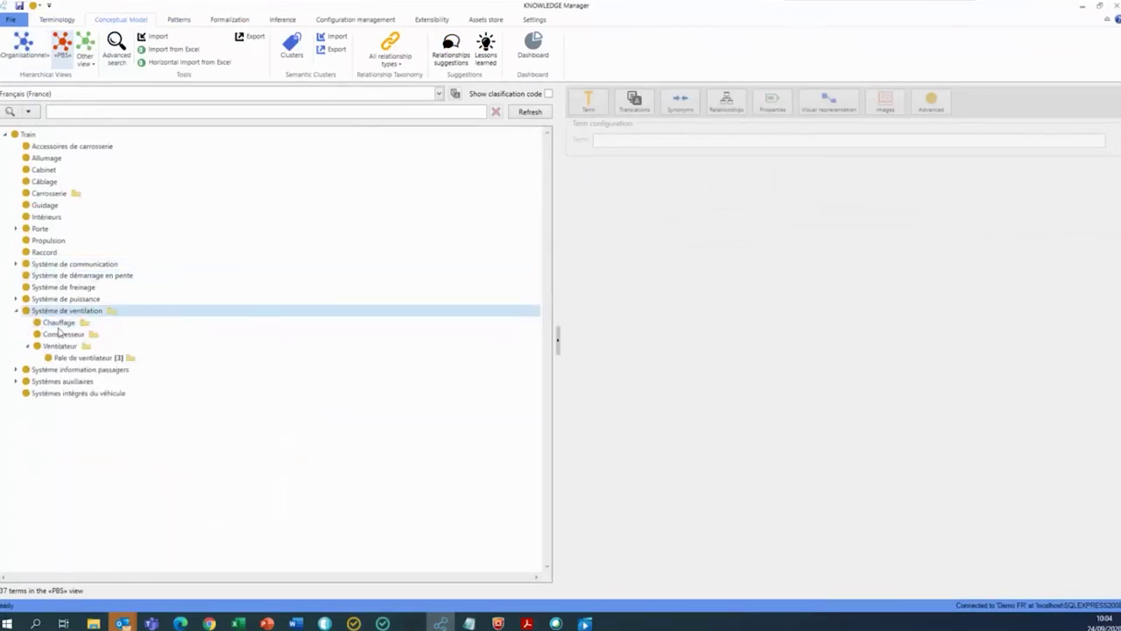
Step: Switch the conceptual model to the PropriétéUnité view and look through the units under Longueur
left_click(95, 61)
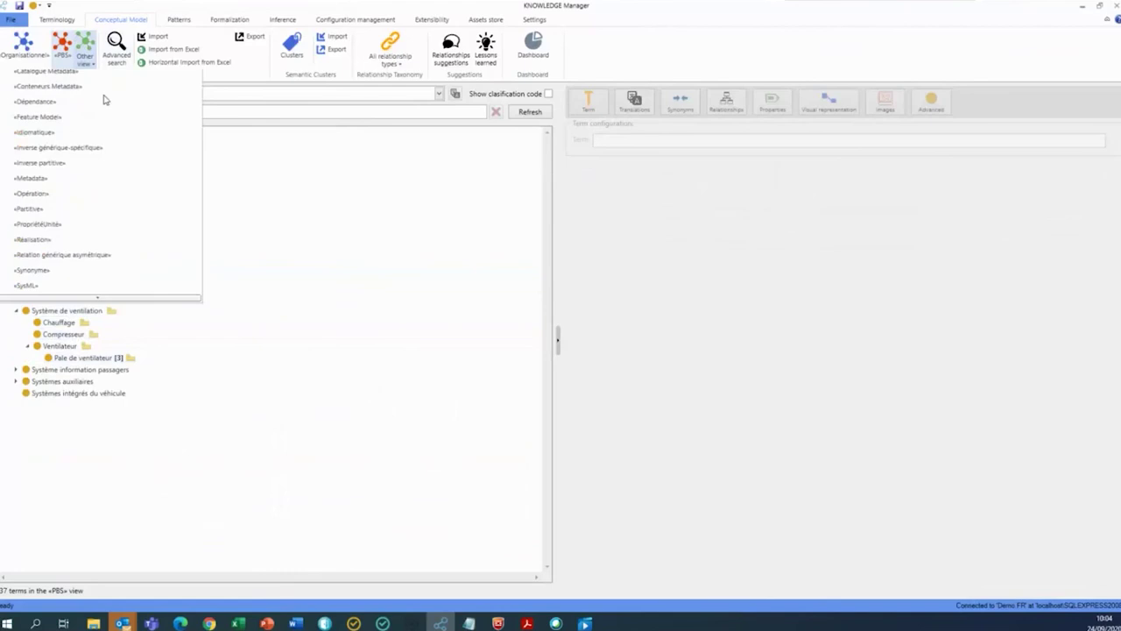
left_click(93, 235)
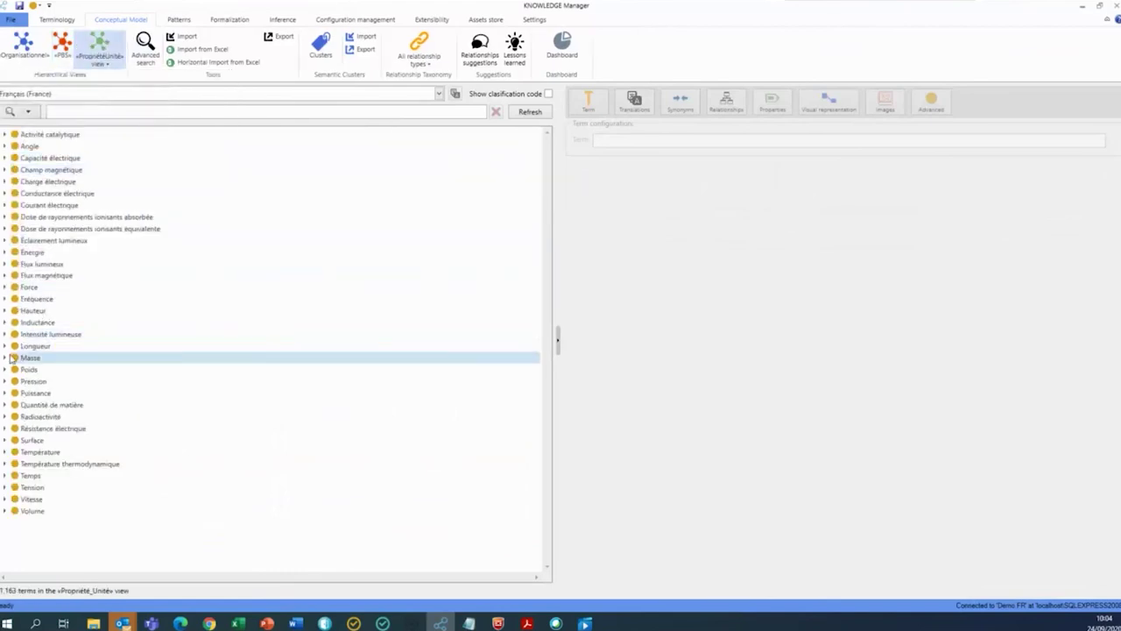
left_click(5, 347)
scroll(88, 375, "down", 8)
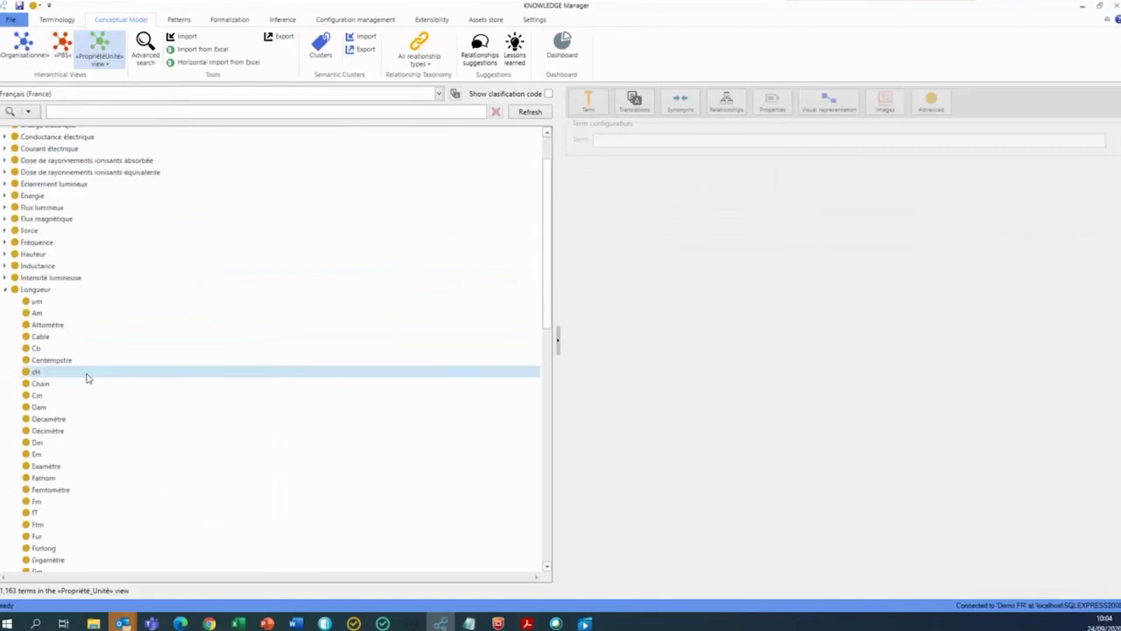
scroll(136, 518, "up", 5)
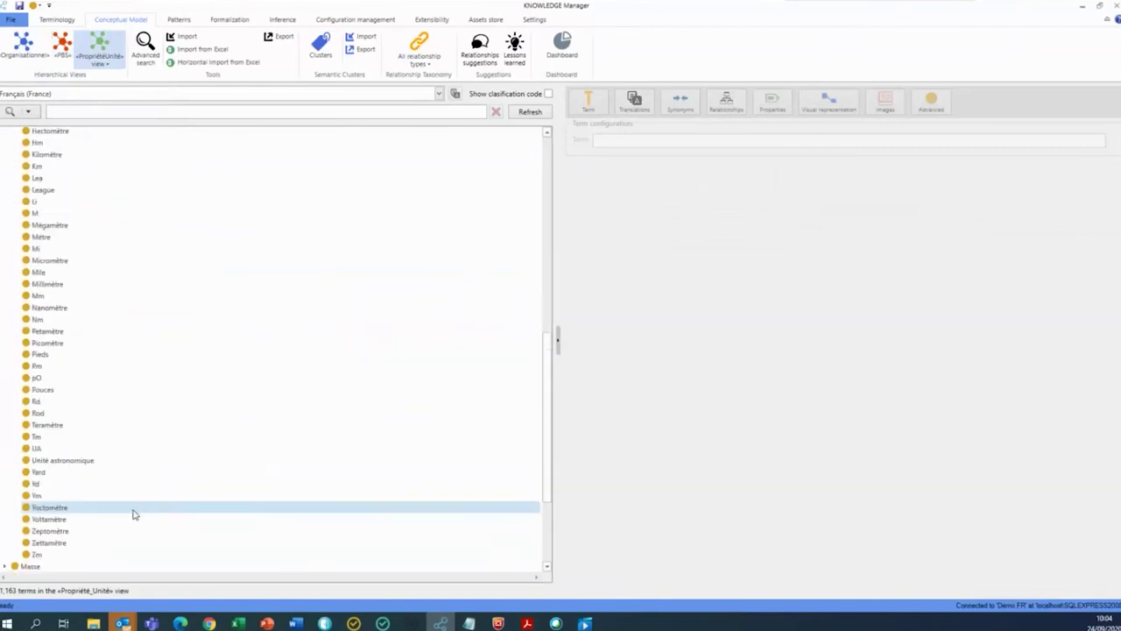
scroll(102, 555, "up", 2)
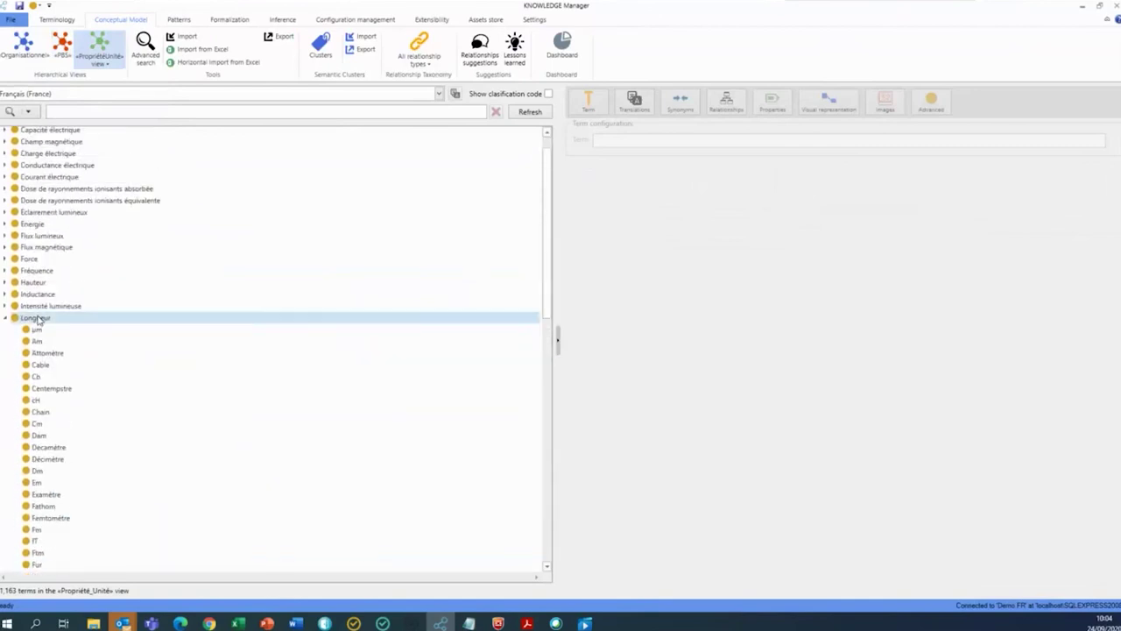
Step: Review the Longueur term's information, its cH unit's configuration and the remaining length units, and collapse the branch
mouse_move(39, 320)
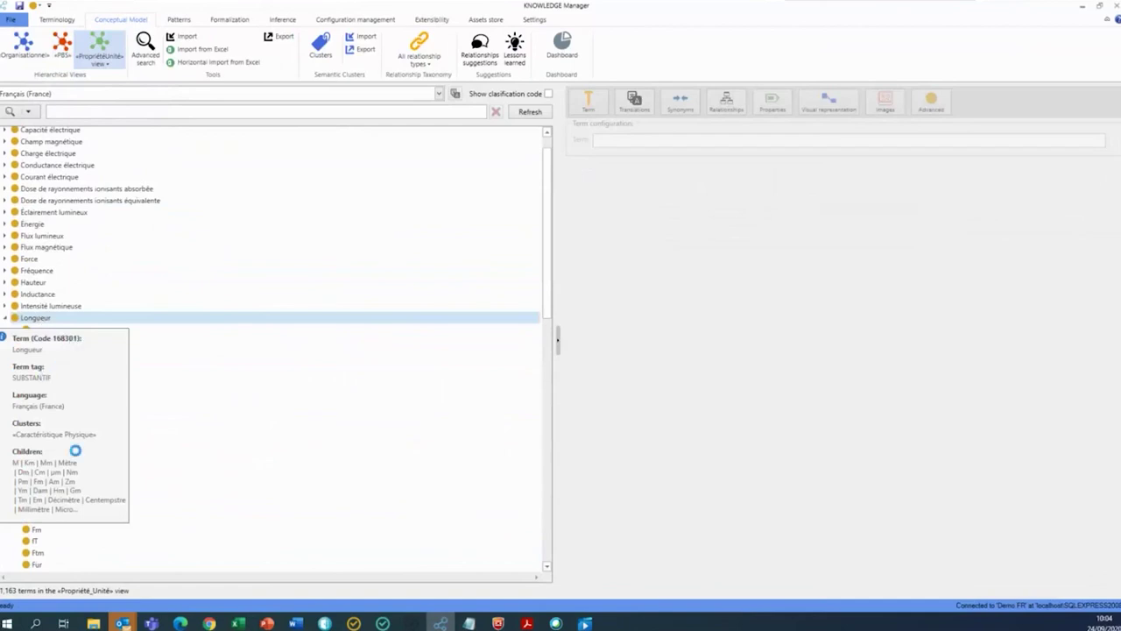
left_click(139, 404)
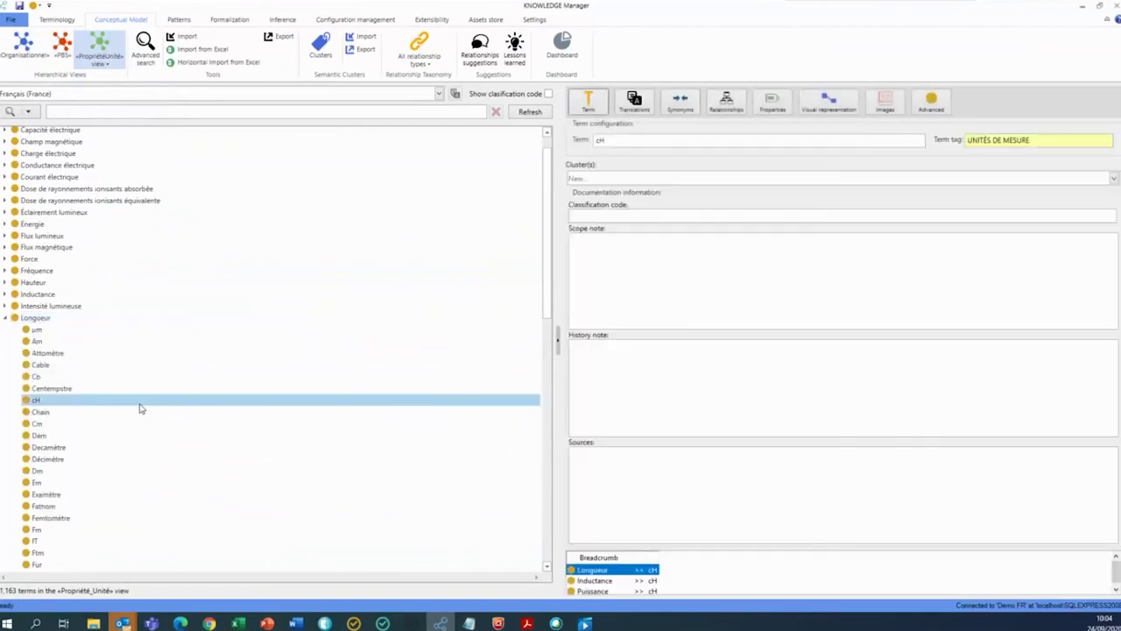
mouse_move(48, 322)
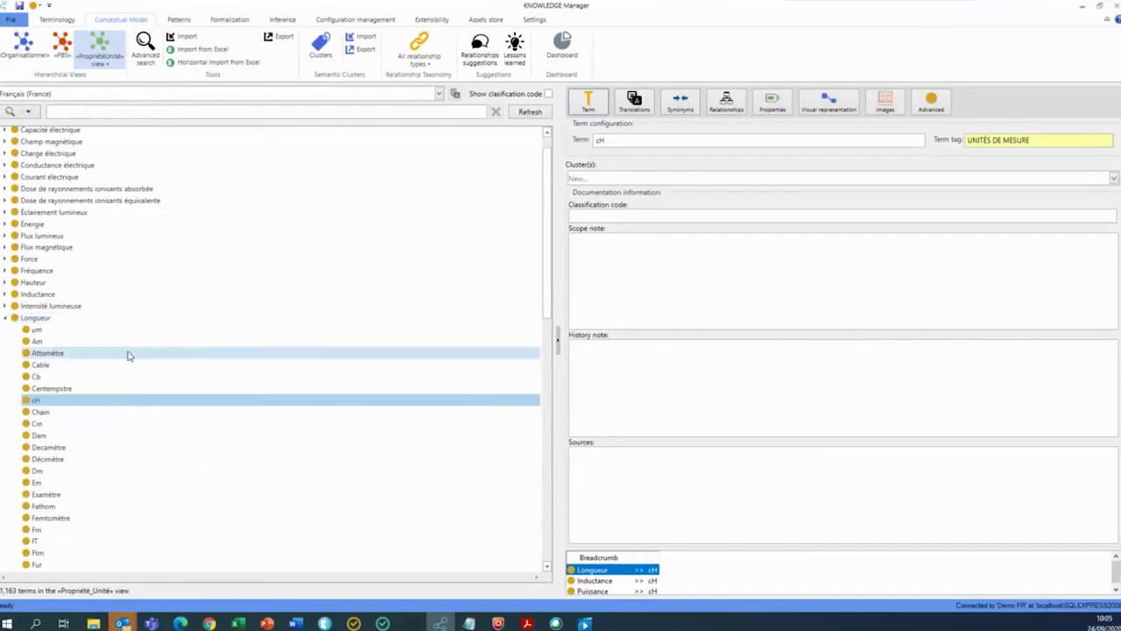
scroll(128, 355, "down", 5)
scroll(125, 347, "down", 4)
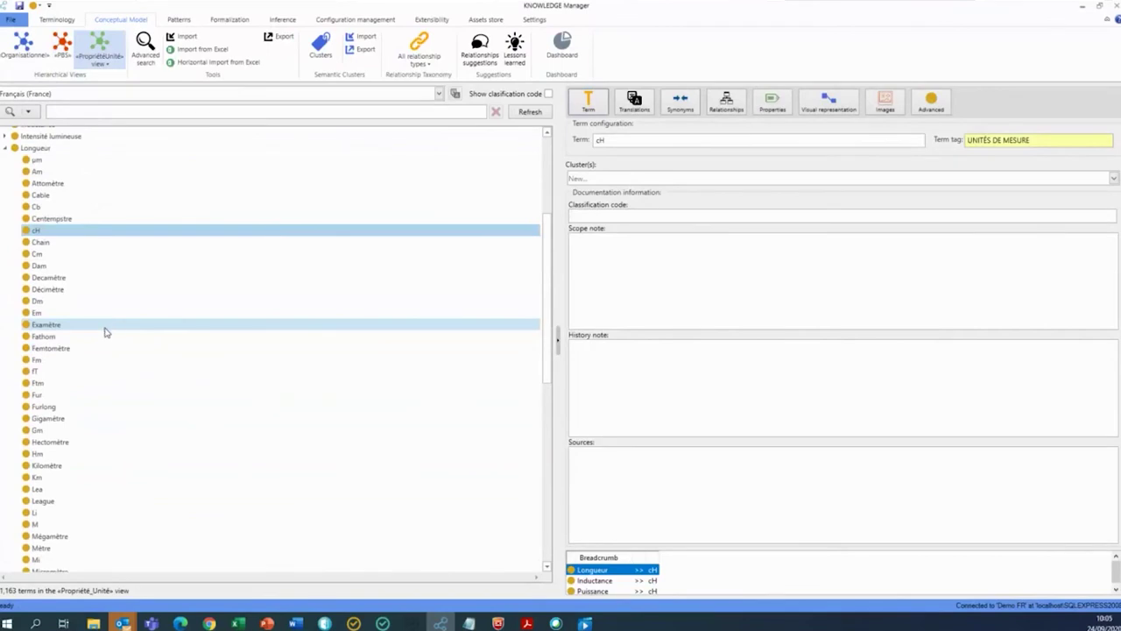
scroll(105, 327, "down", 3)
scroll(123, 403, "down", 3)
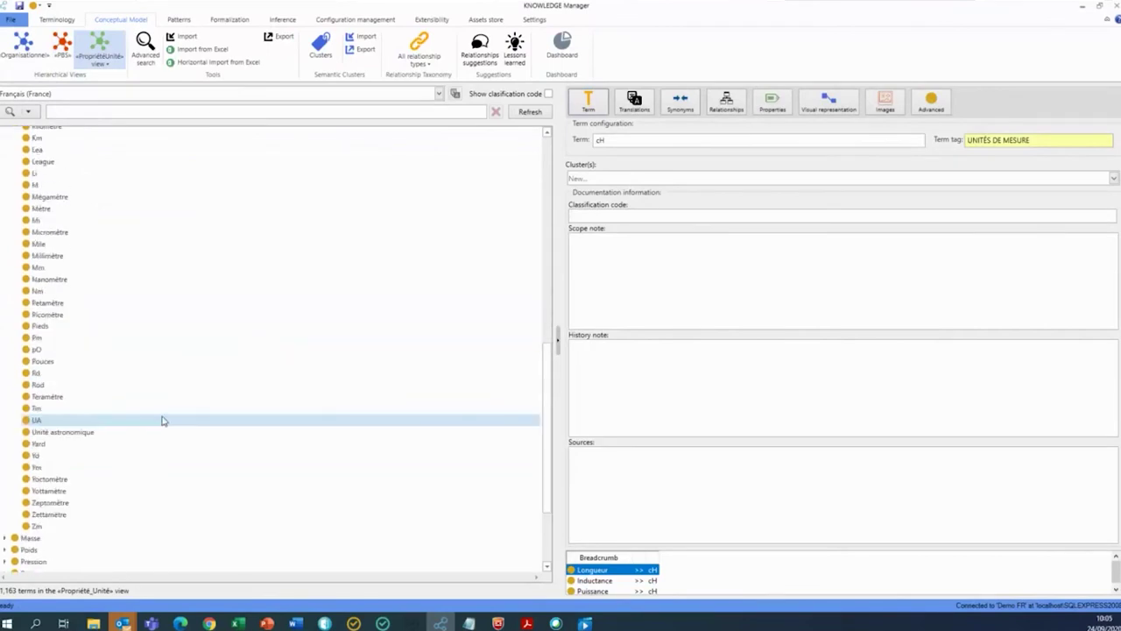
scroll(114, 376, "up", 6)
scroll(116, 395, "up", 3)
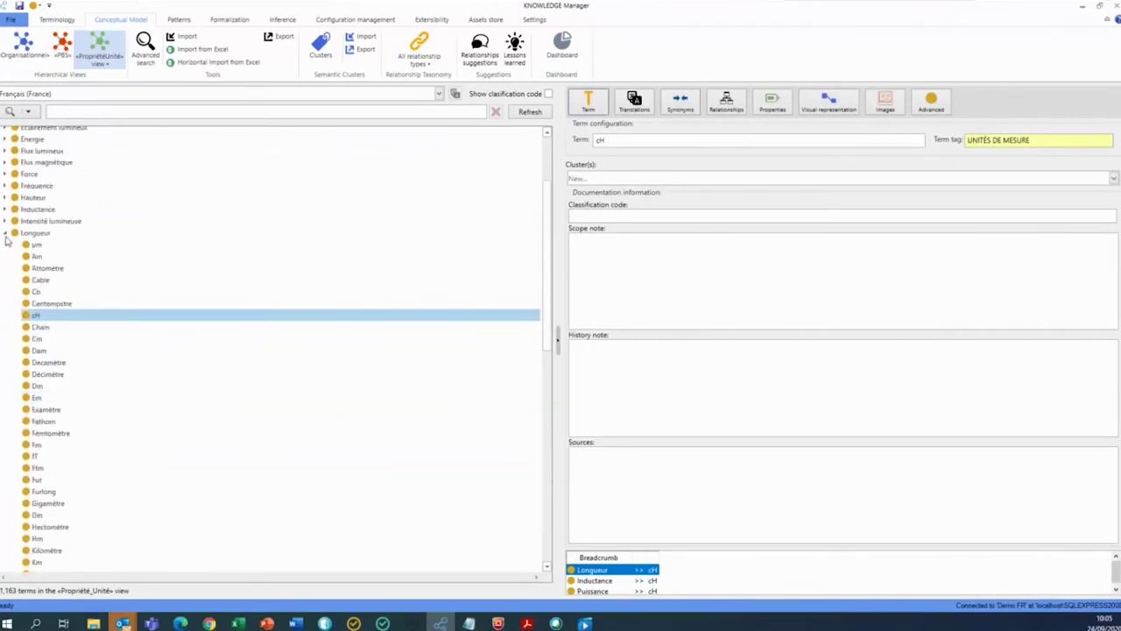
left_click(5, 234)
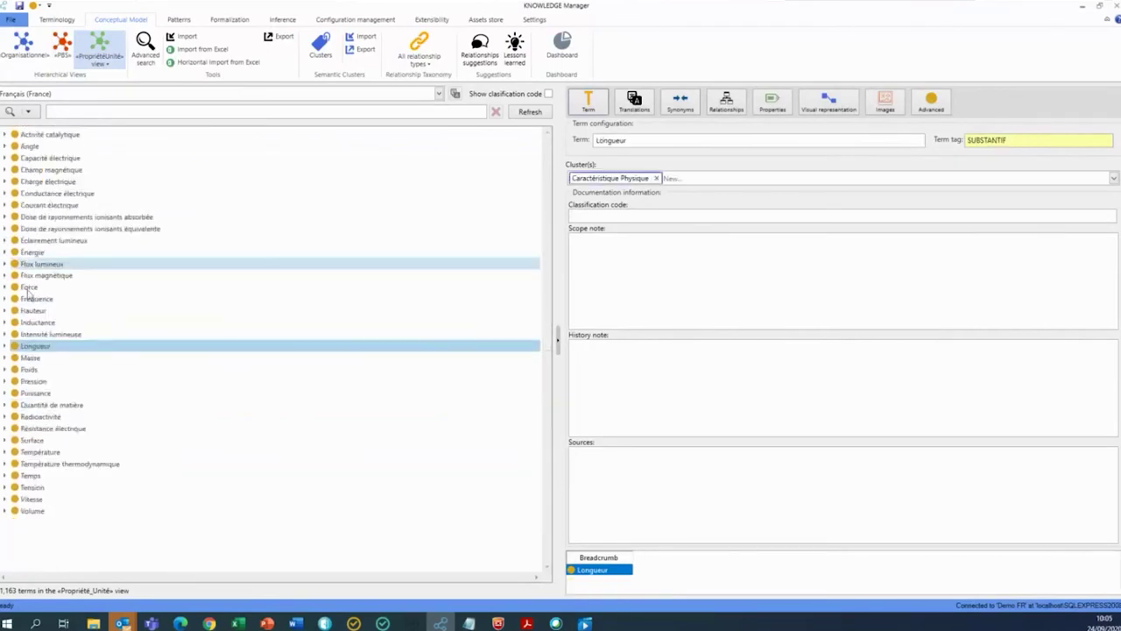
Step: Expand the Température property, look through its units, and collapse it
left_click(5, 452)
scroll(70, 394, "down", 5)
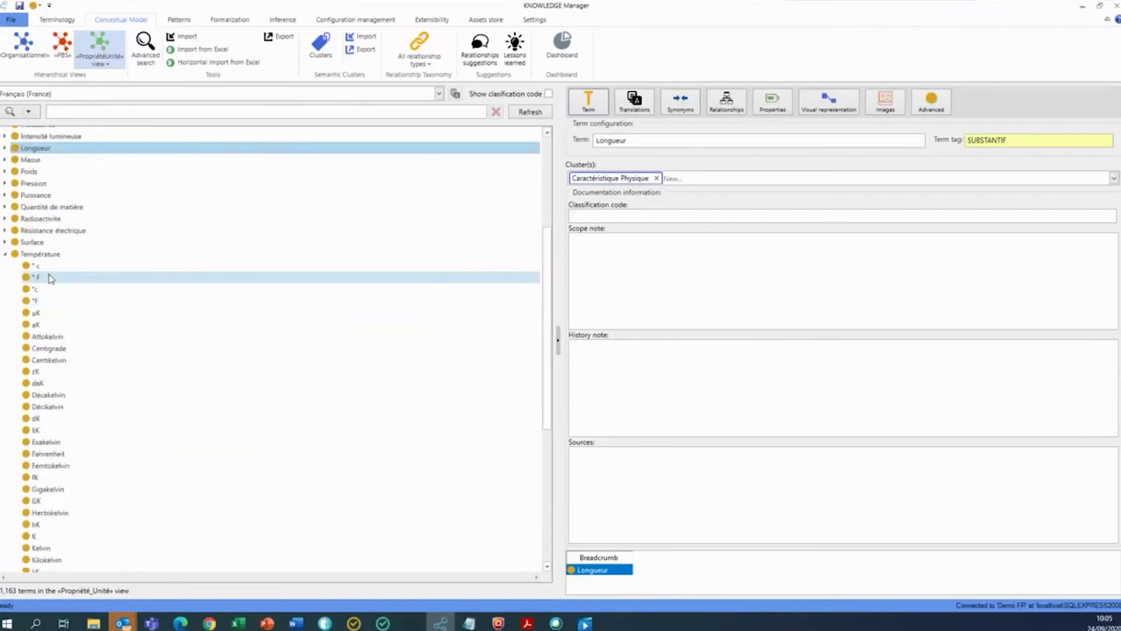
scroll(105, 380, "down", 8)
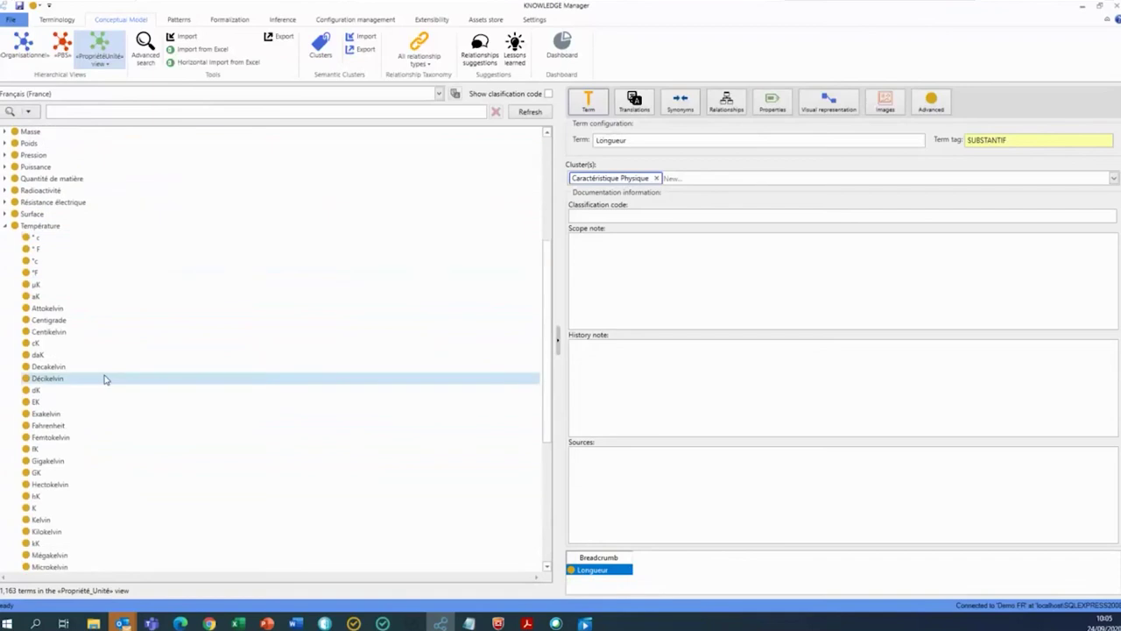
scroll(127, 419, "up", 4)
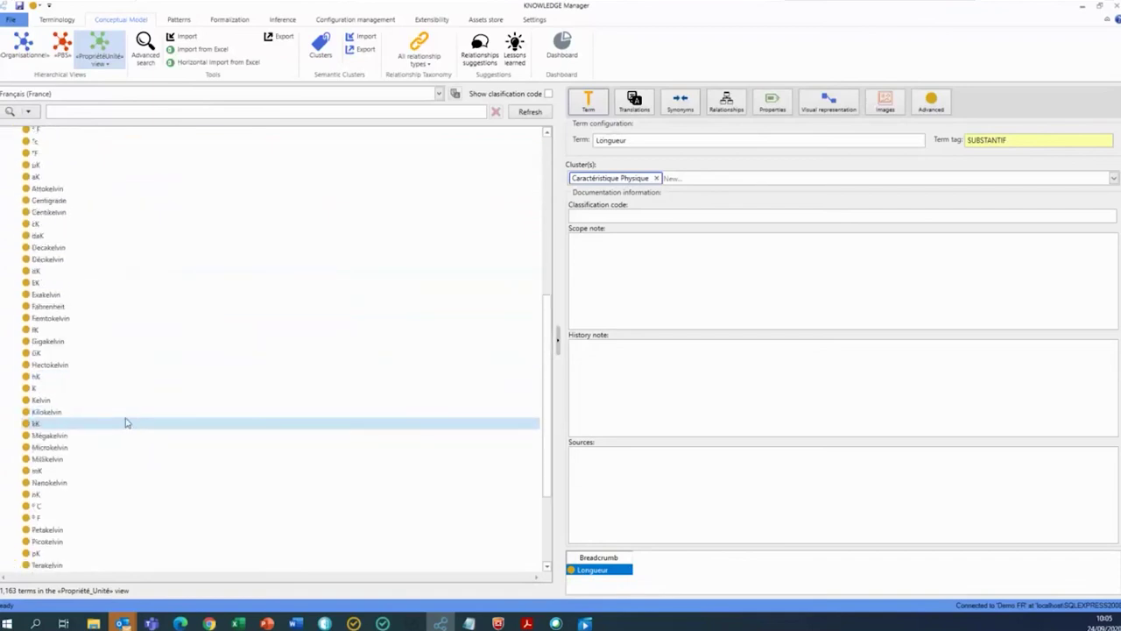
scroll(126, 423, "up", 8)
left_click(11, 253)
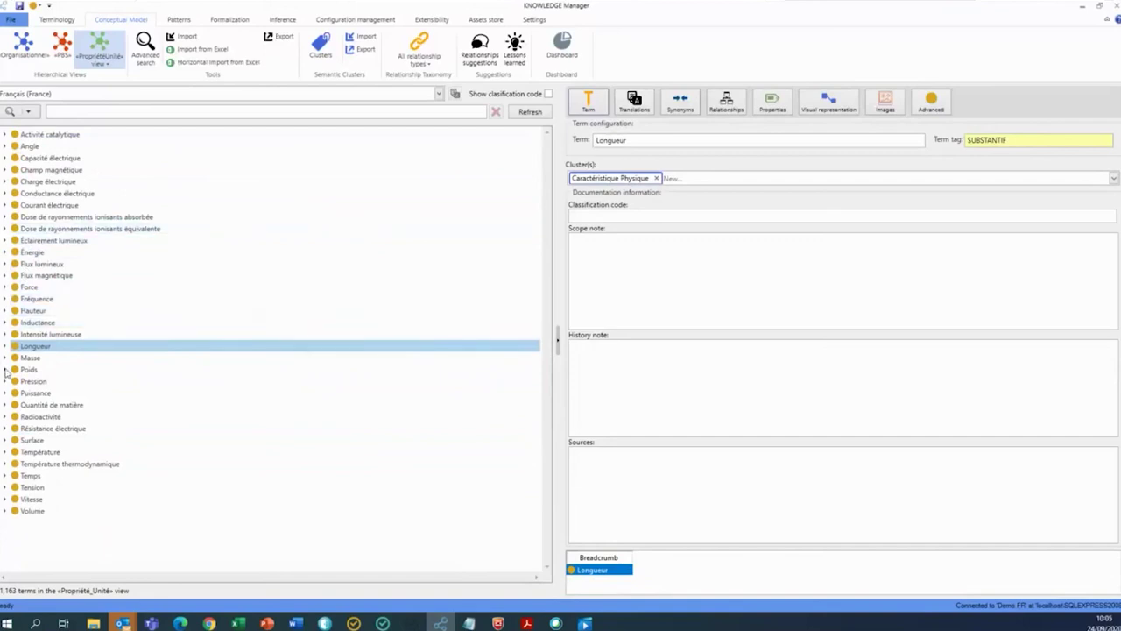
Step: Expand the Courant électrique property, look through its units, and collapse it
left_click(5, 205)
scroll(127, 308, "down", 5)
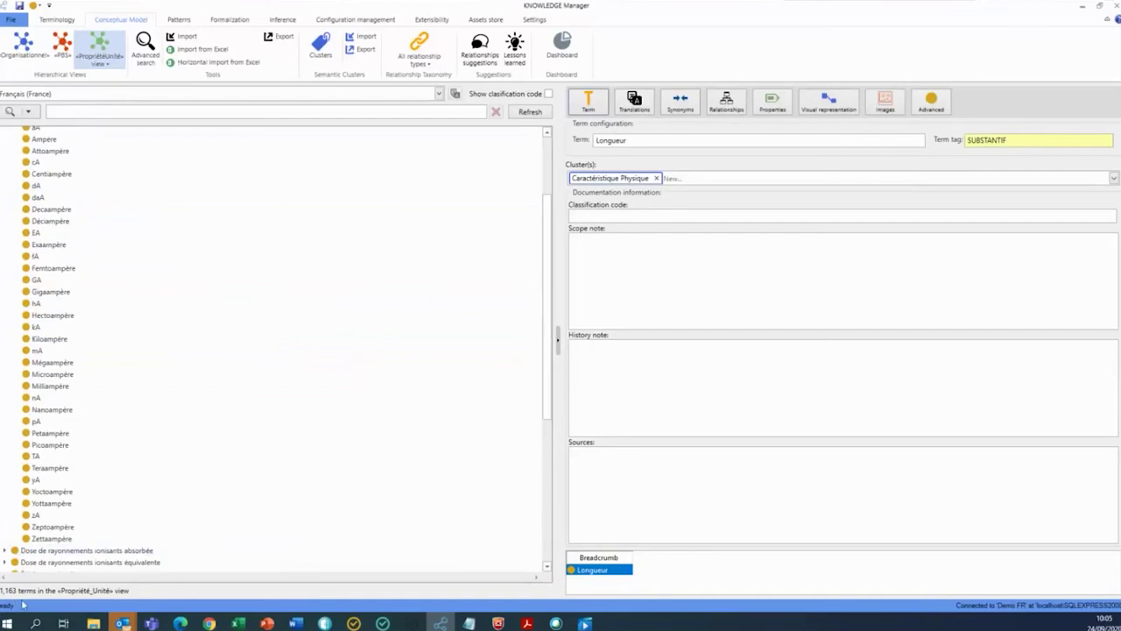
scroll(140, 355, "up", 5)
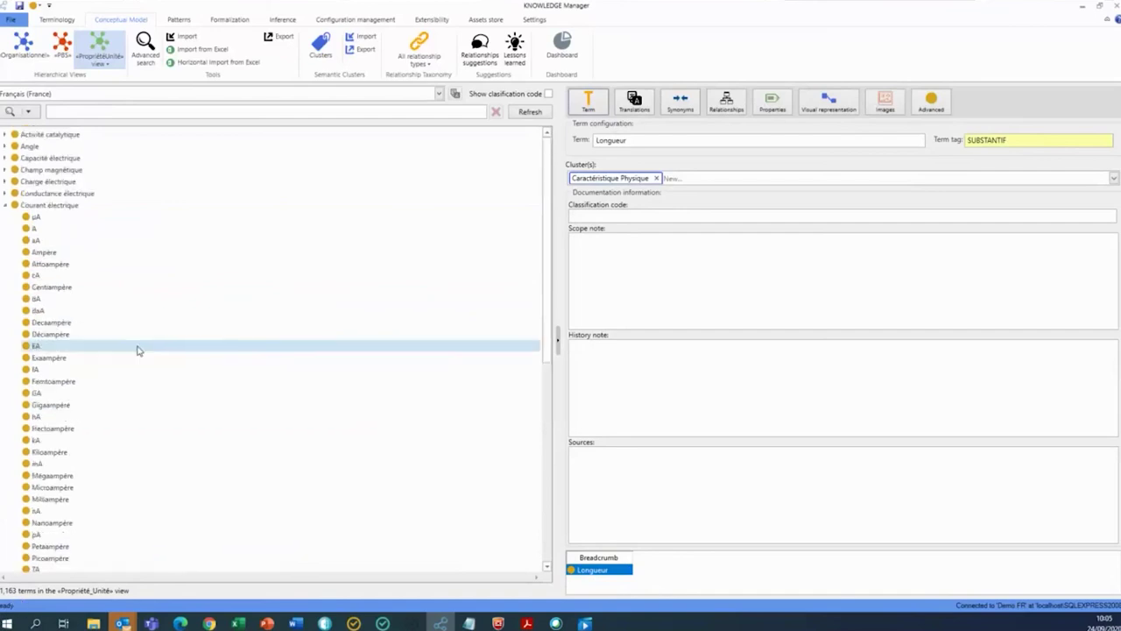
left_click(6, 205)
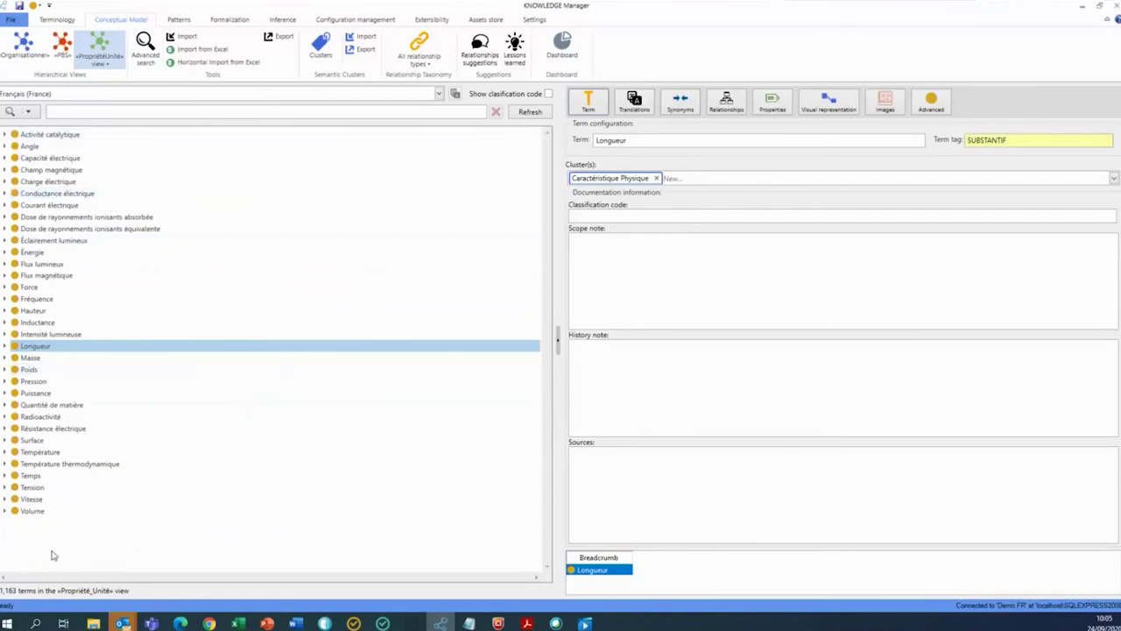
Step: Open the new root relationship form for the PropriétéUnité view, examine its Side 1 and Side 2 term fields, and cancel it
right_click(52, 555)
left_click(91, 534)
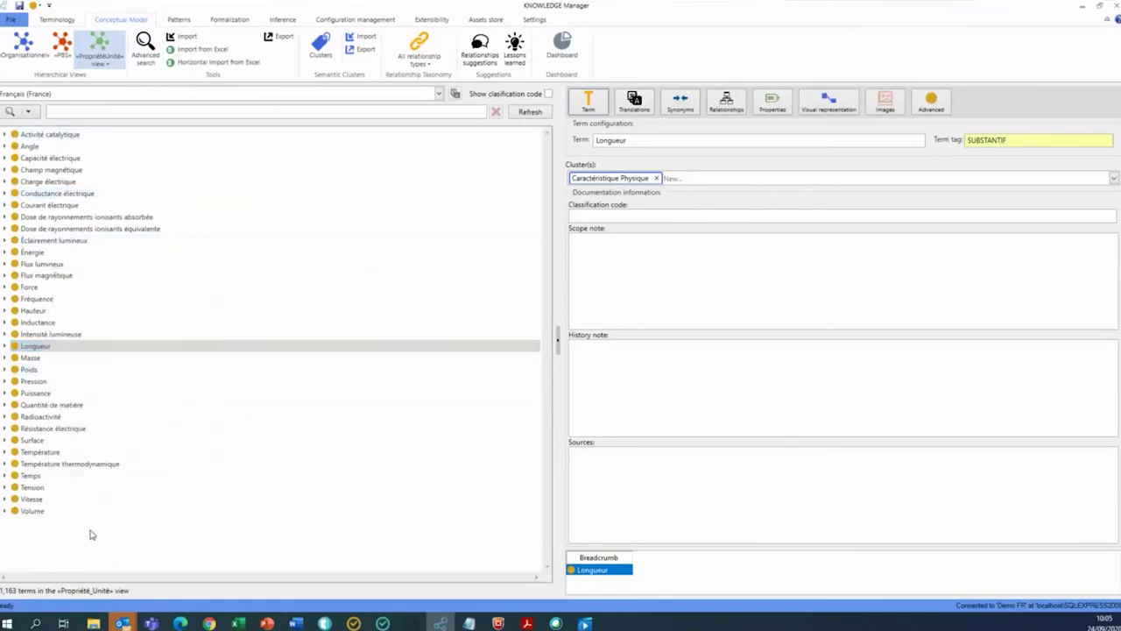
right_click(75, 531)
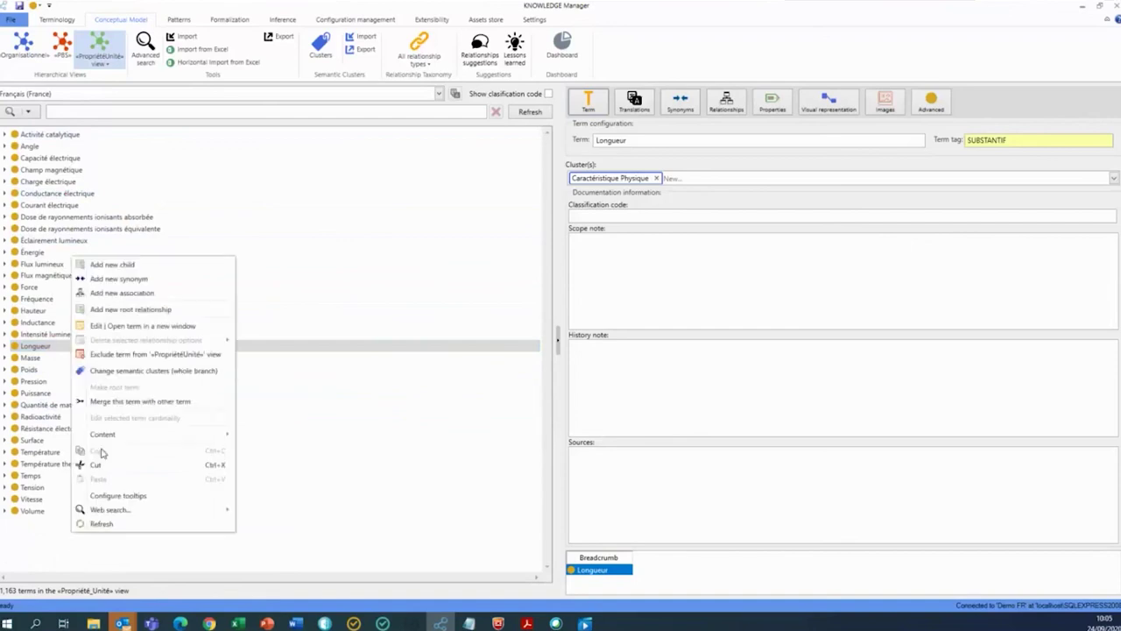
left_click(161, 311)
left_click(504, 334)
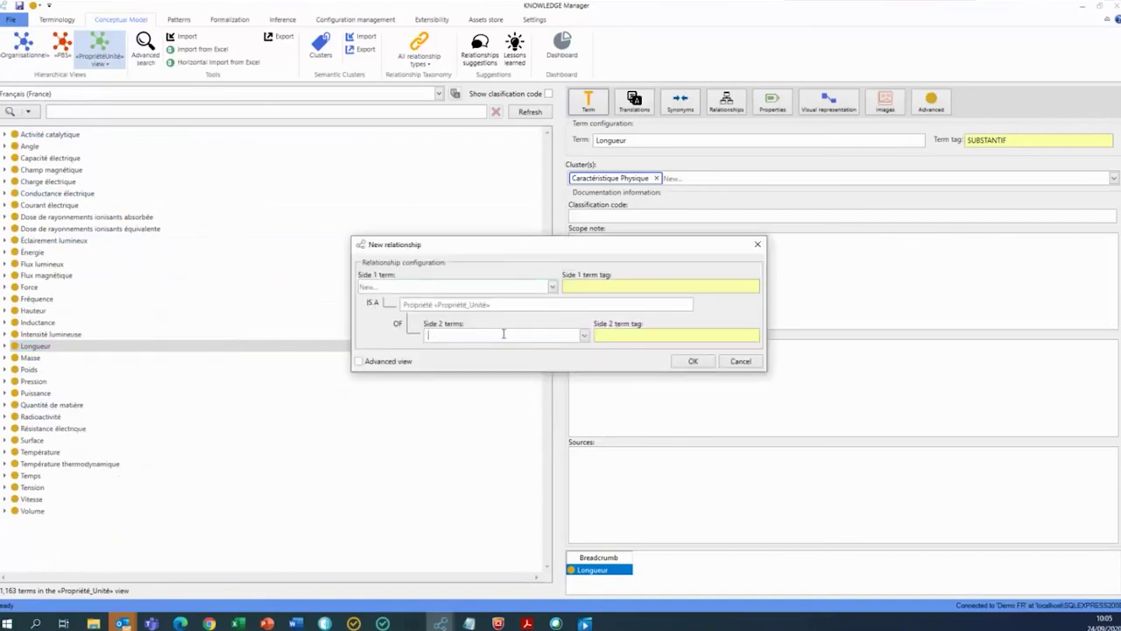
left_click(741, 361)
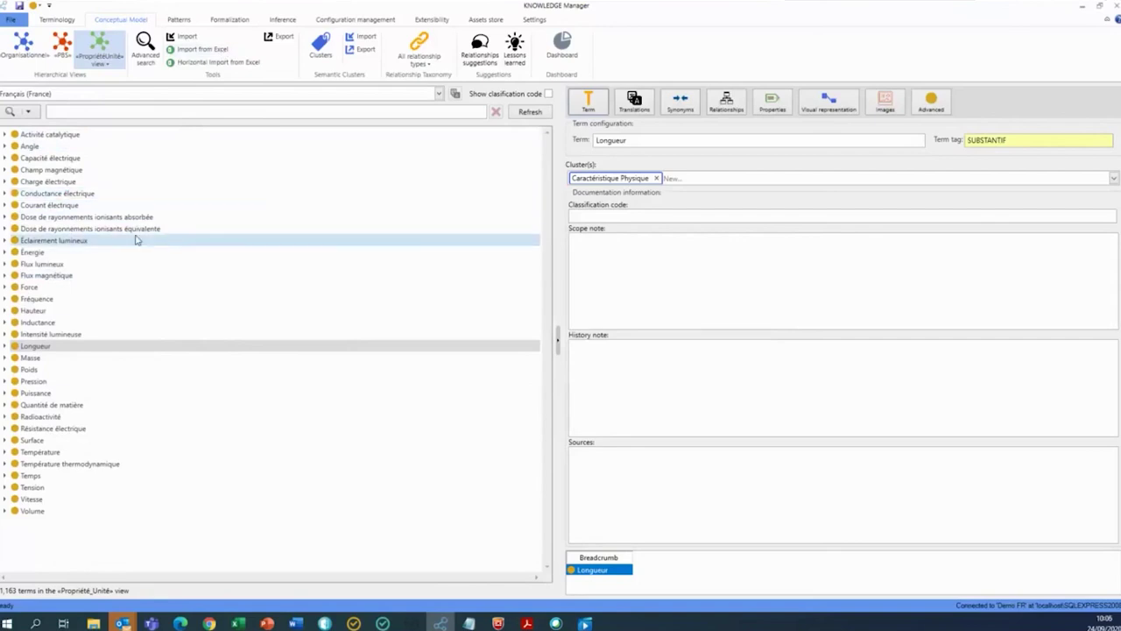
Step: Expand the Activité catalytique property, look through its units, and collapse it
double_click(40, 134)
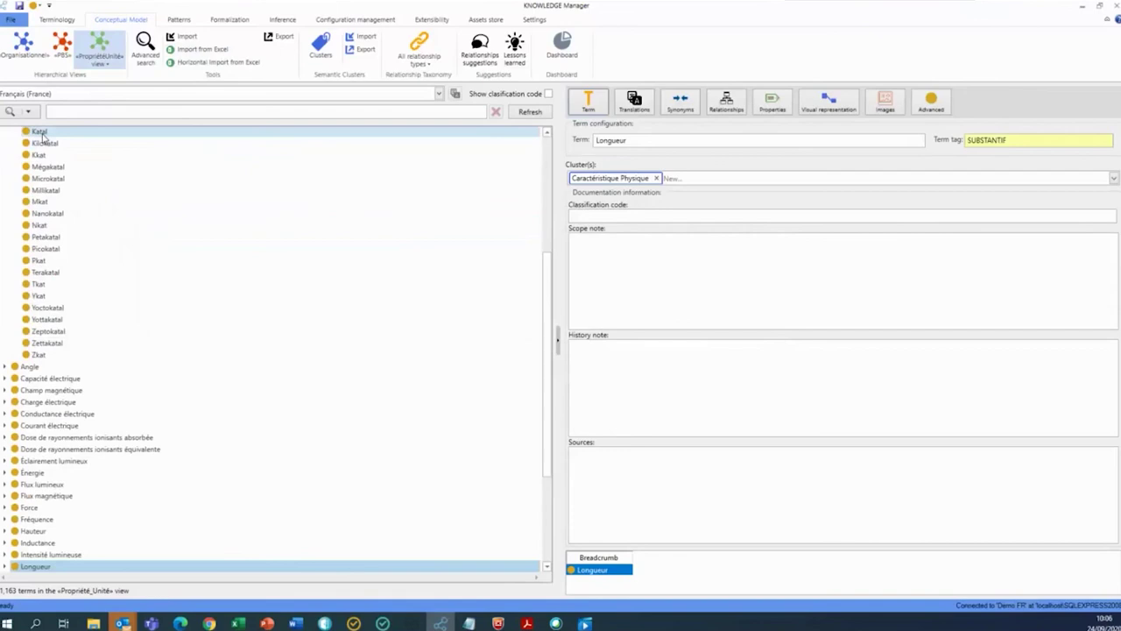
scroll(48, 201, "up", 6)
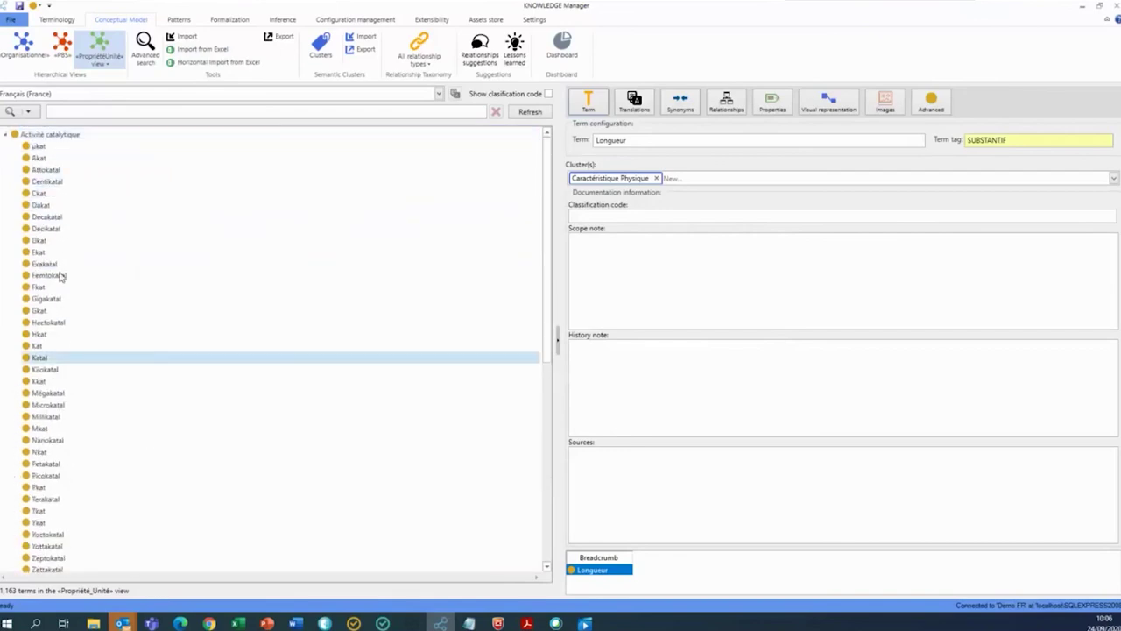
double_click(40, 134)
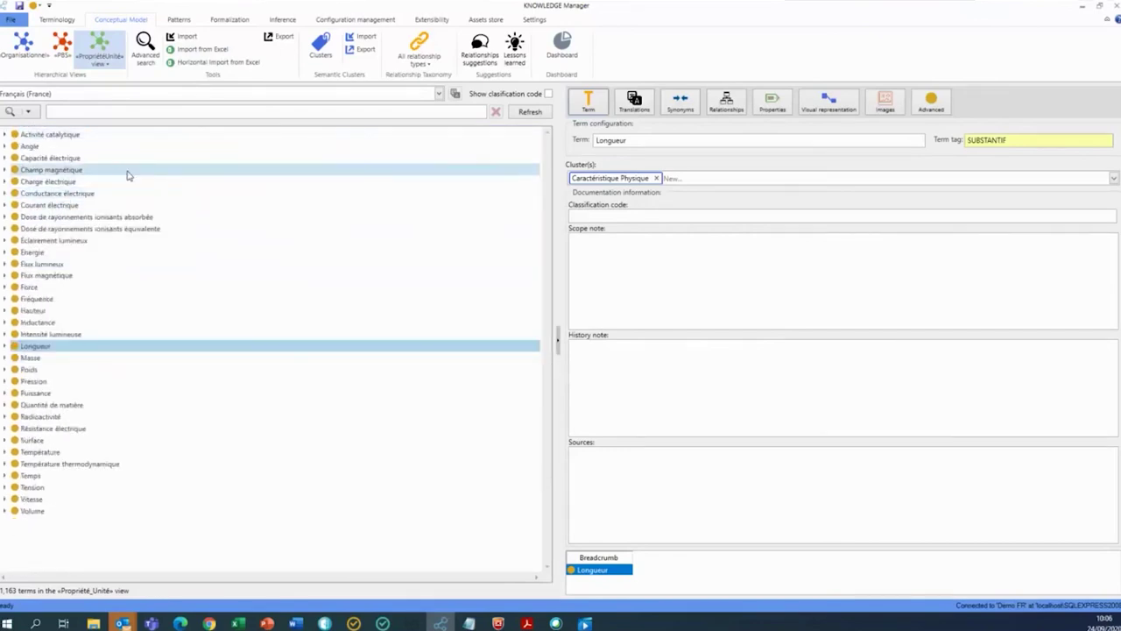
Step: Open the relationships import from Excel, review its file, sheet and relationship type settings, and close it without importing
left_click(203, 49)
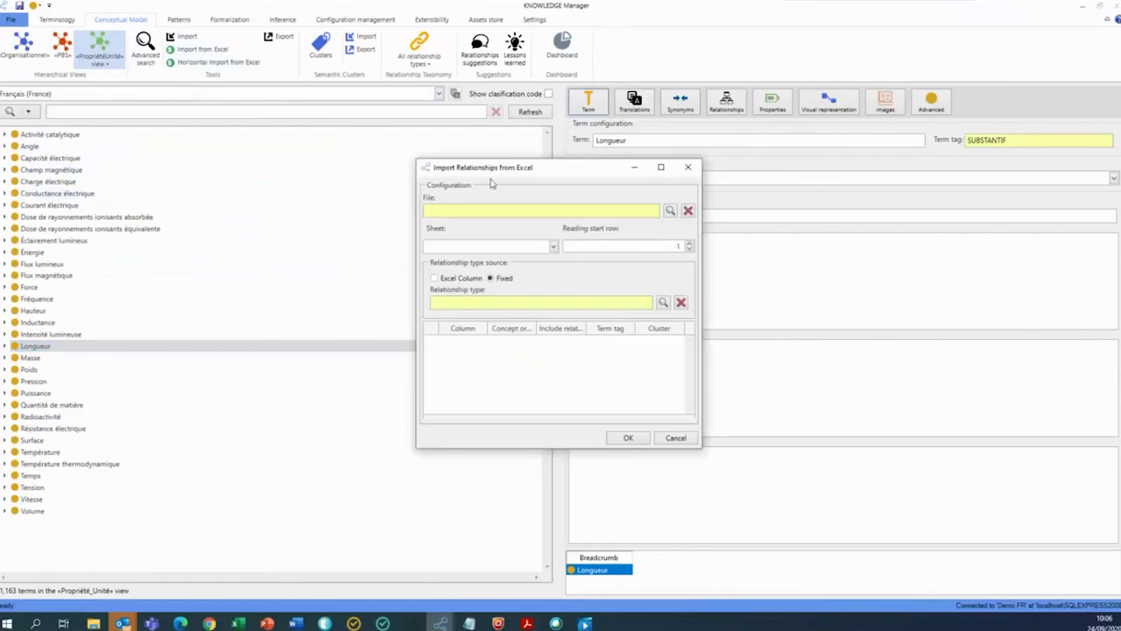
left_click(498, 209)
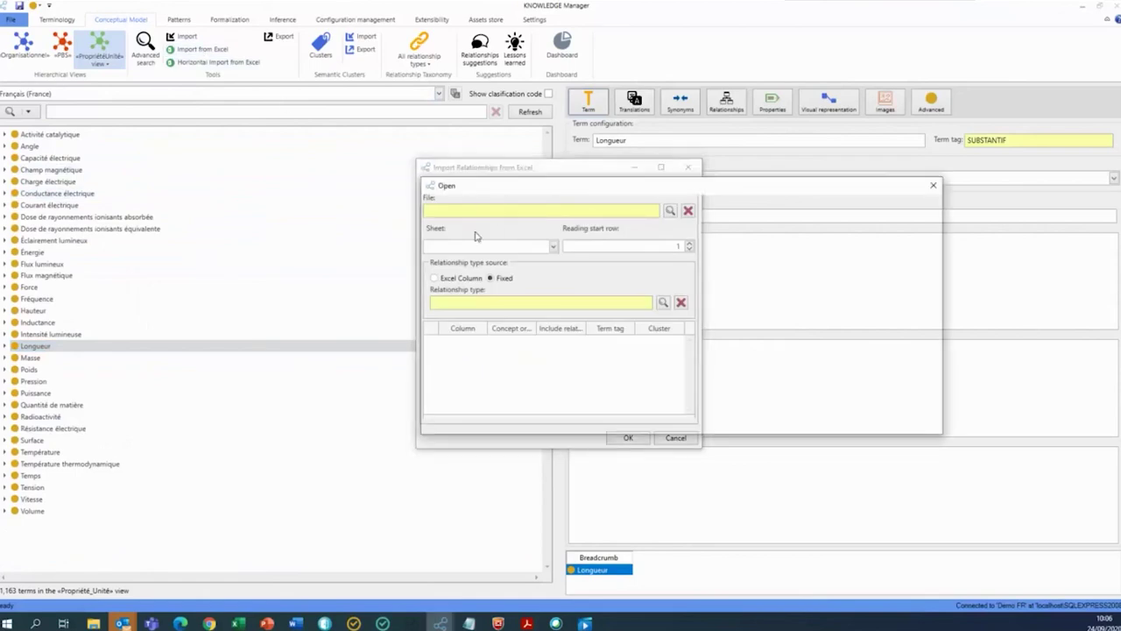
left_click(933, 188)
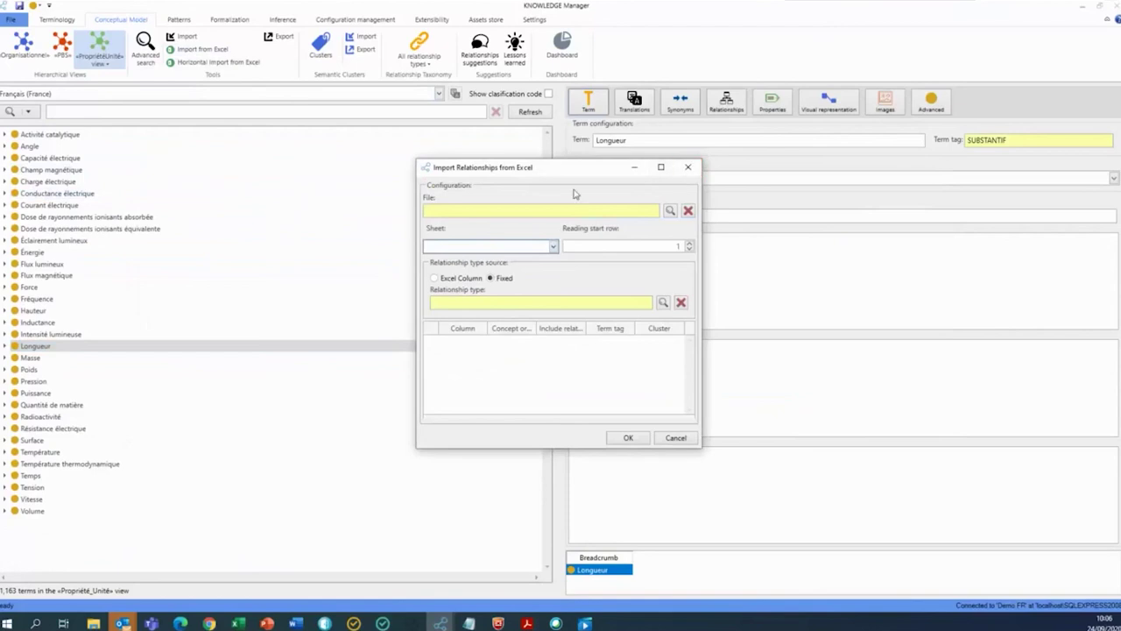
left_click(688, 166)
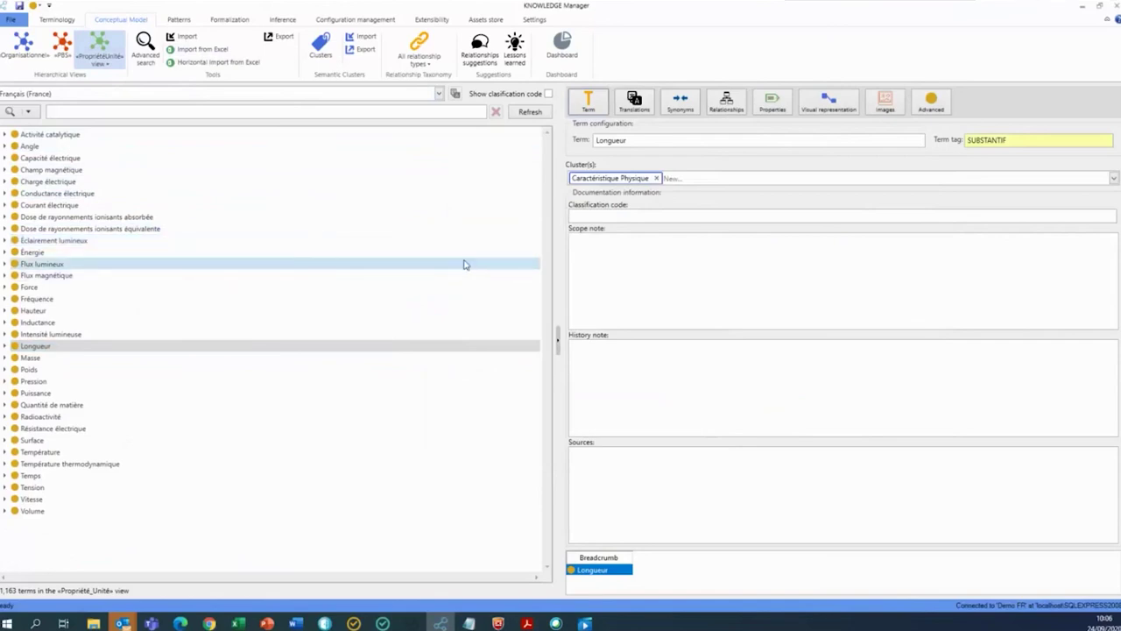
Step: Switch to RQA's metrics set baselines and return to the PowerPoint presentation
left_click(354, 623)
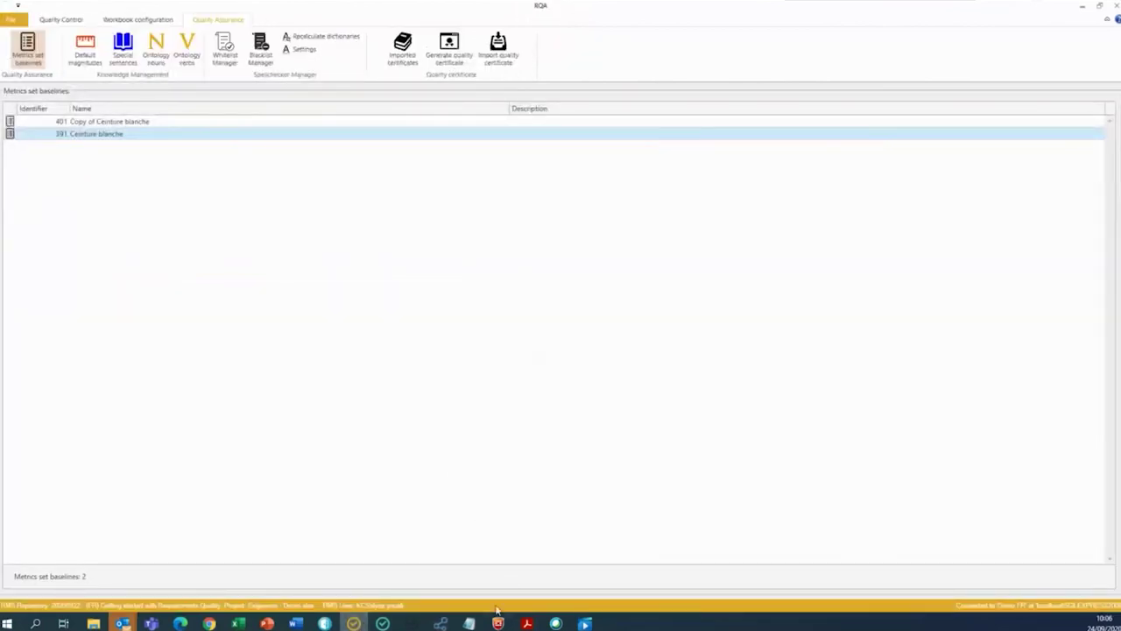
left_click(267, 623)
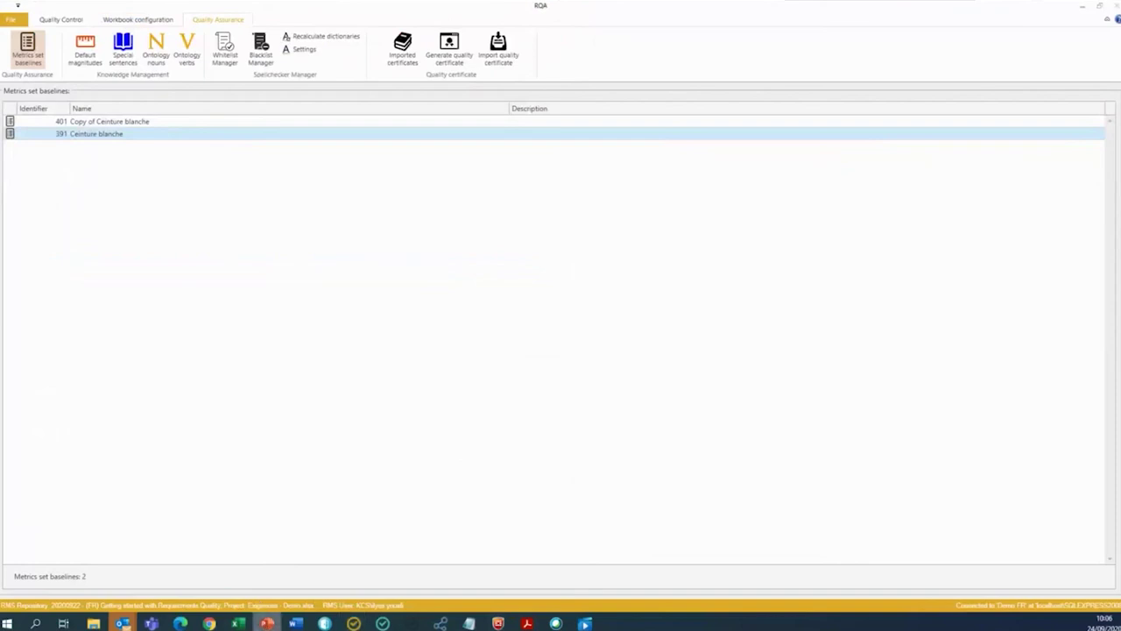